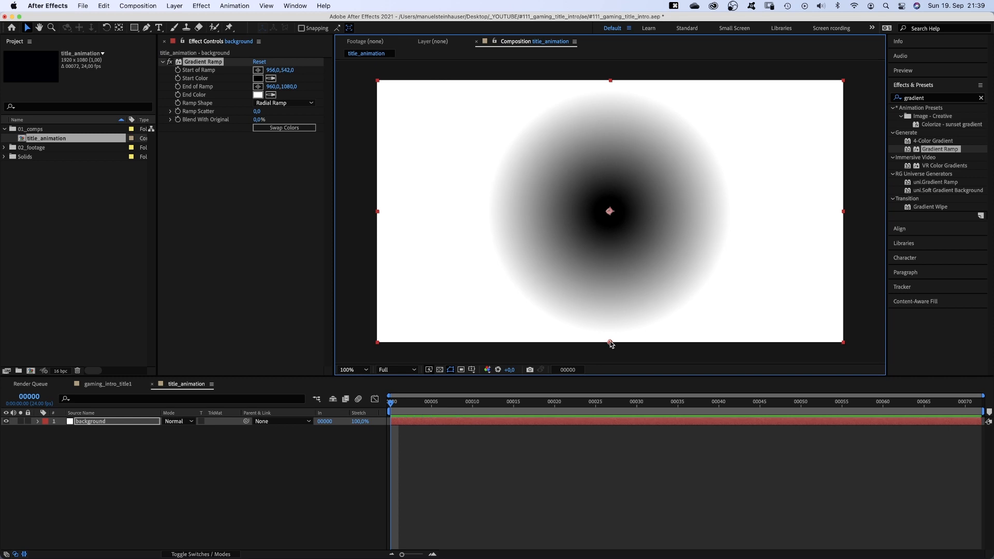
Step: Move the background gradient's end of ramp to about -96, 1156 and set its start color to a dark muted purple
left_click_drag(610, 342, 353, 362)
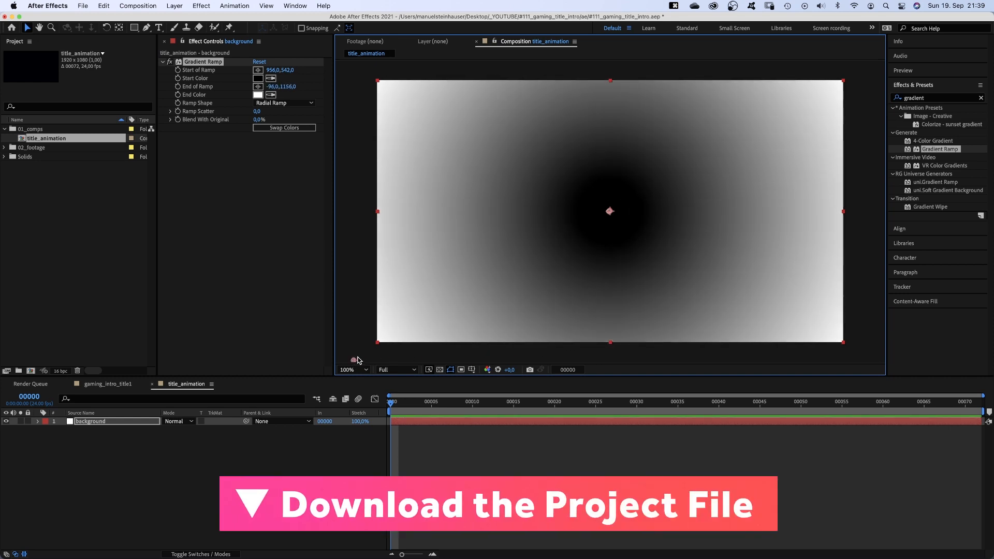
left_click(257, 78)
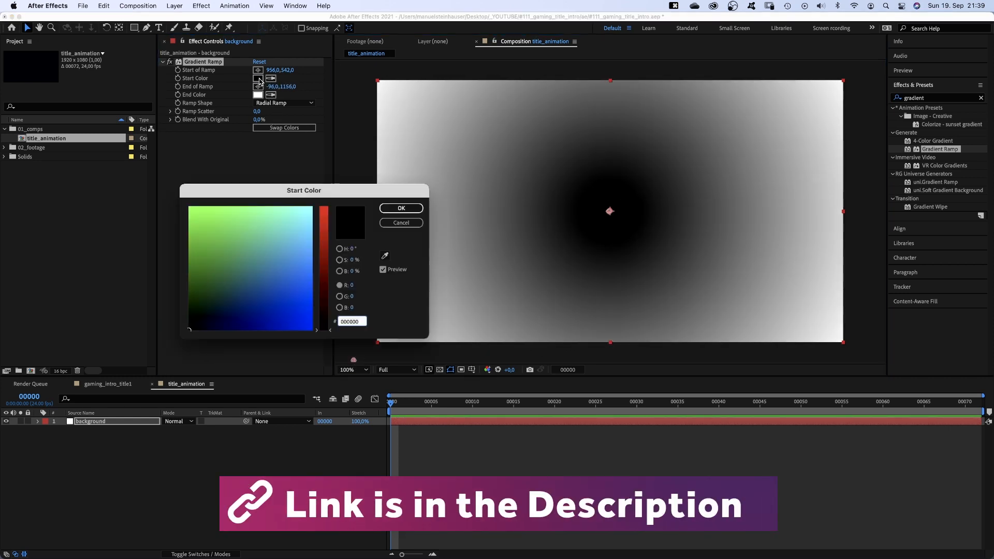
mouse_move(202, 323)
left_mouse_down()
mouse_move(231, 296)
mouse_move(222, 304)
left_mouse_up()
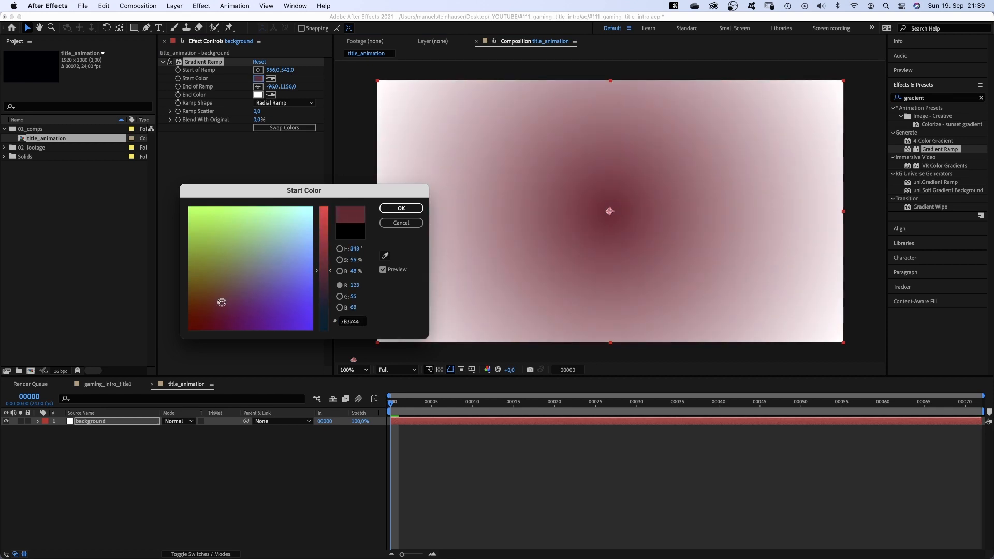
left_click(325, 286)
left_click(399, 208)
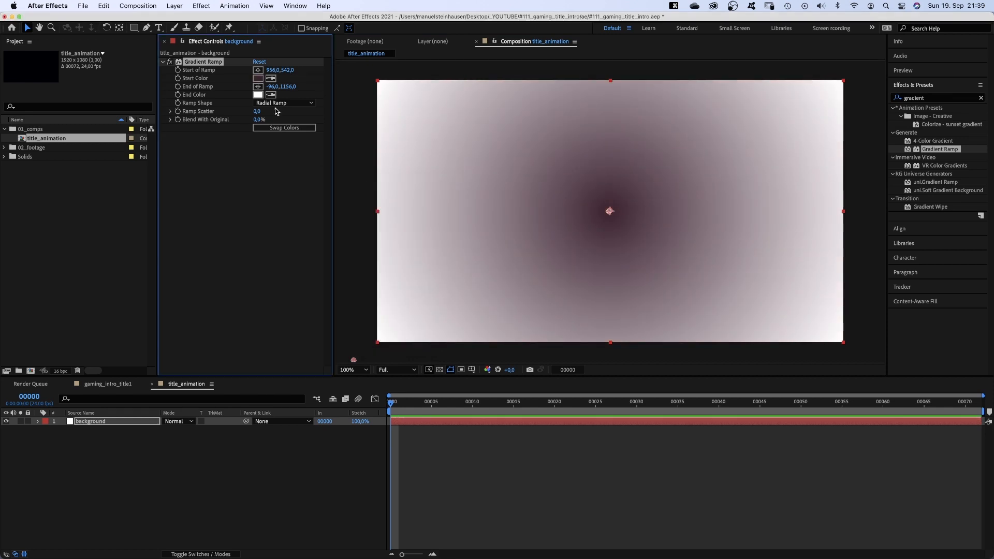
Step: Set the background gradient's end color to dark navy 000833 and its ramp scatter to about 106.7
left_click(258, 95)
left_click_drag(228, 306, 212, 326)
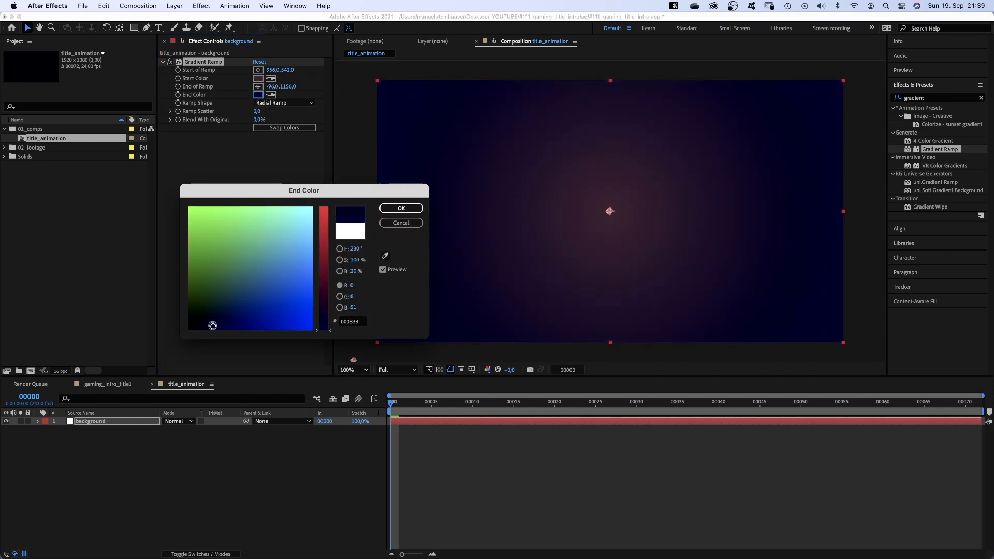
left_click(401, 208)
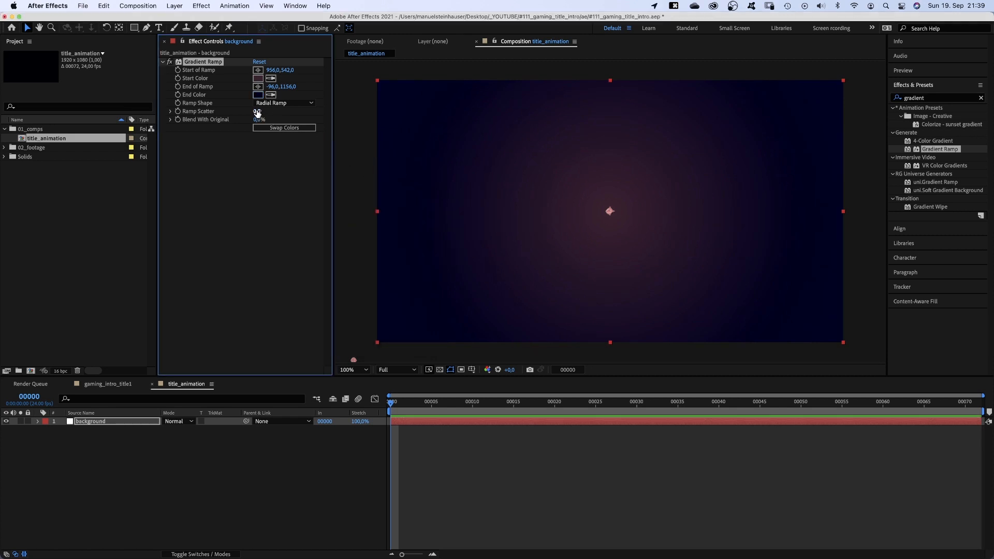
left_click_drag(257, 113, 645, 100)
left_click_drag(768, 108, 772, 108)
left_click(37, 421)
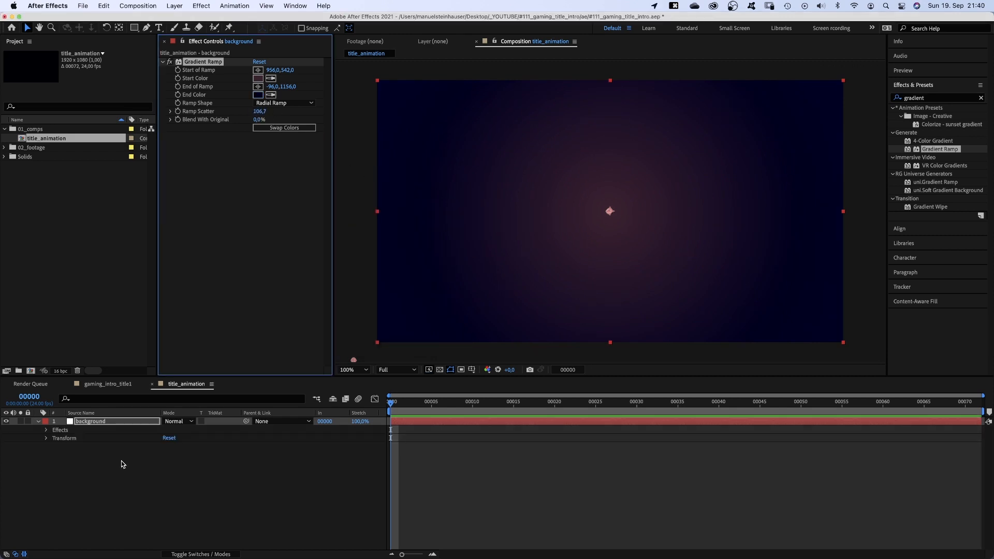
Step: Create a composition-sized rectangle on a new shape layer and name the layer "frame"
left_click(122, 460)
double_click(134, 27)
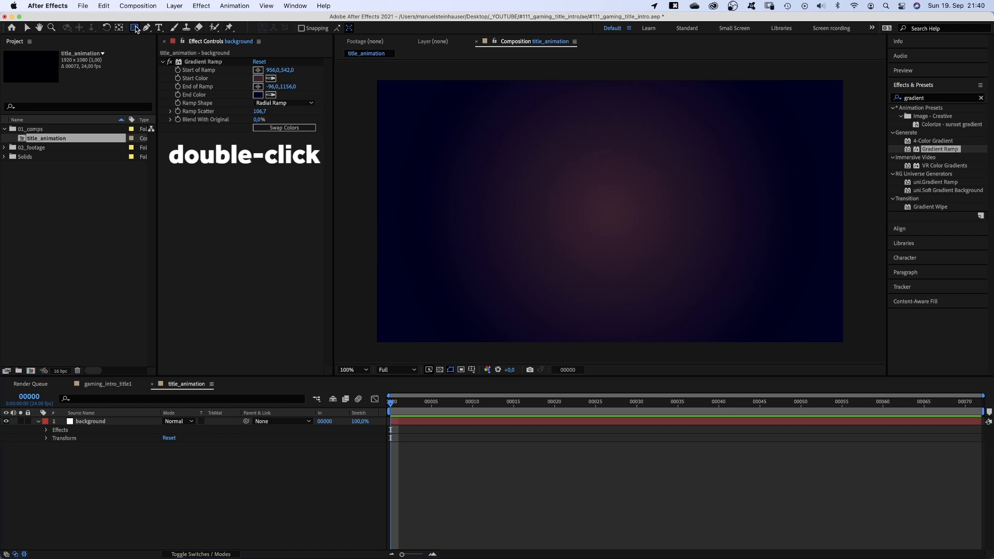
left_click(91, 421)
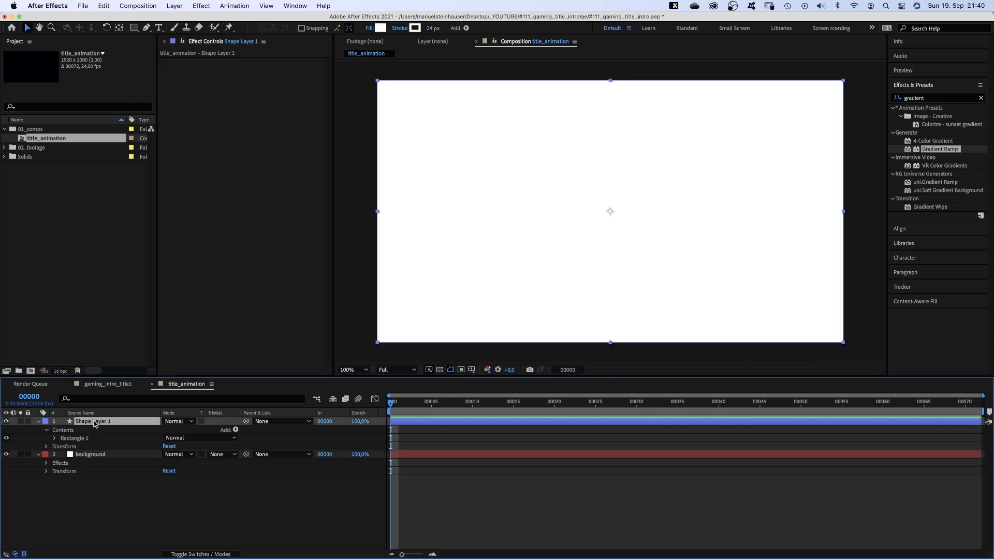
key("Return")
type("frame")
key("Return")
Step: Set the size of the frame layer's rectangle path to 200 by 200
left_click(54, 438)
left_click(63, 446)
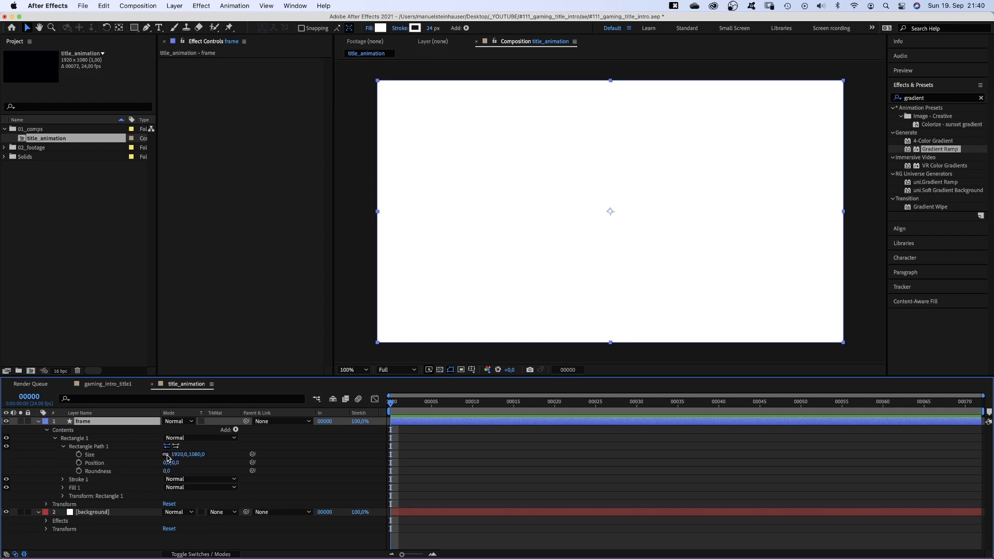
type("200")
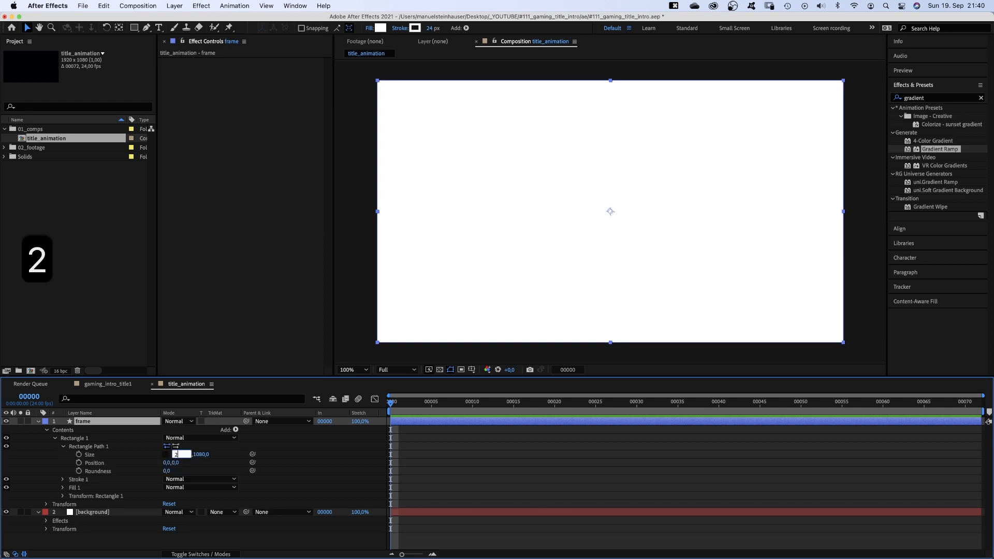
key("Tab")
type("200")
key("Return")
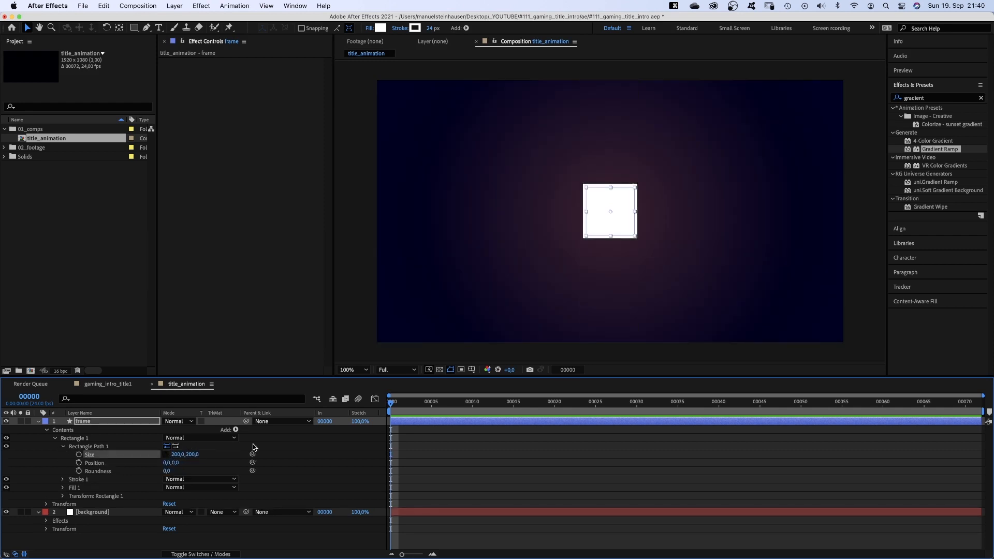
Step: Add Round Corners to the frame rectangle and set its stroke width to 6 px
left_click(236, 430)
left_click(252, 488)
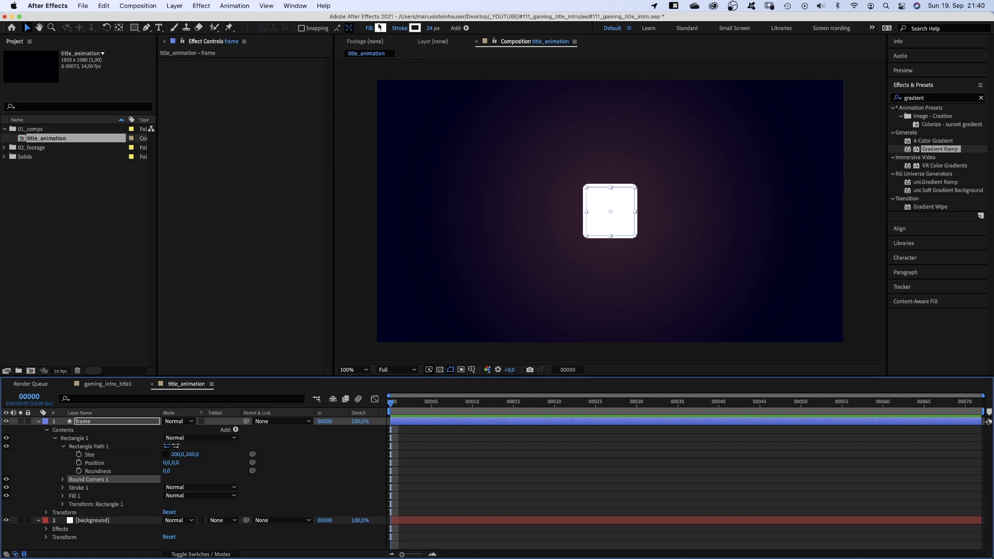
left_click(431, 29)
type("6")
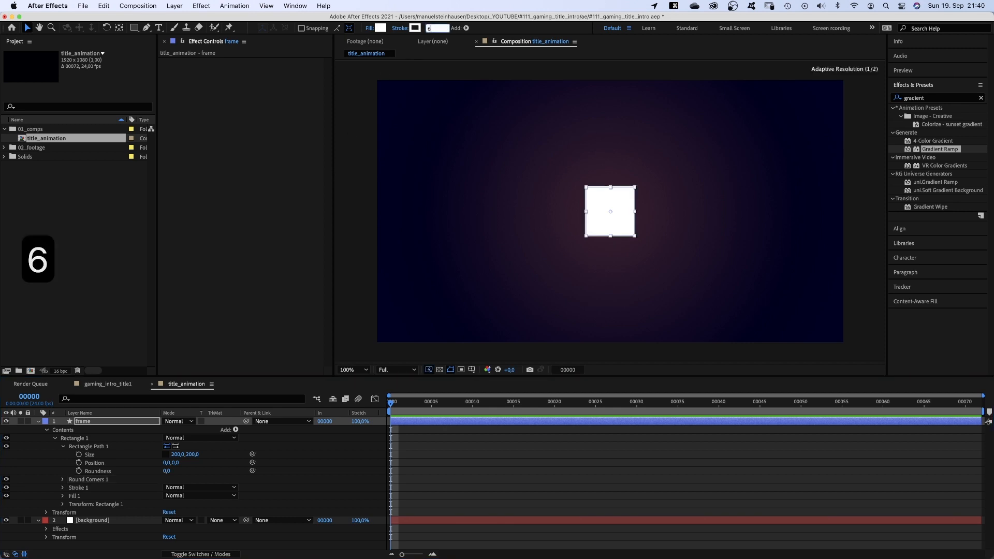
key("Return")
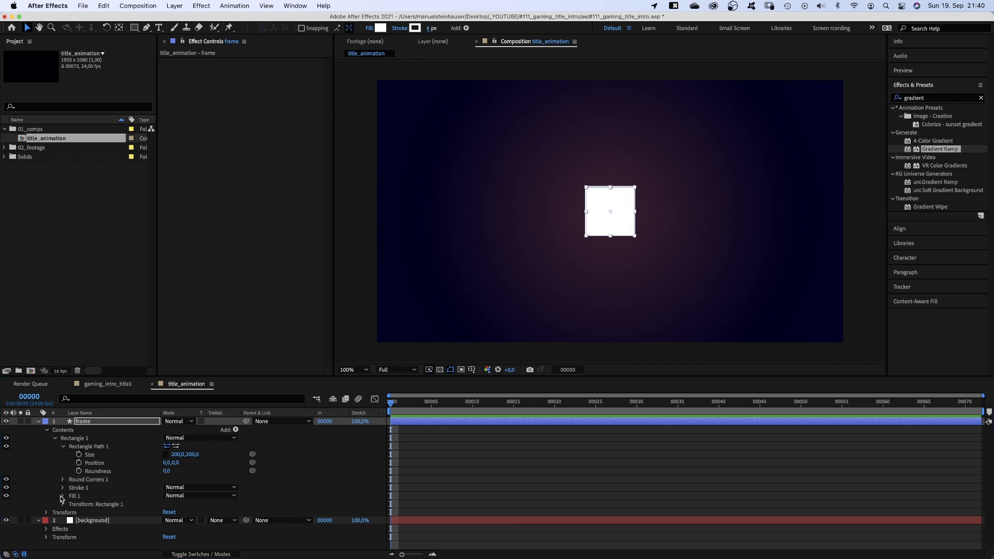
Step: Set the fill opacity of the frame rectangle to 15%, then collapse and deselect the layer
left_click(62, 496)
type("15")
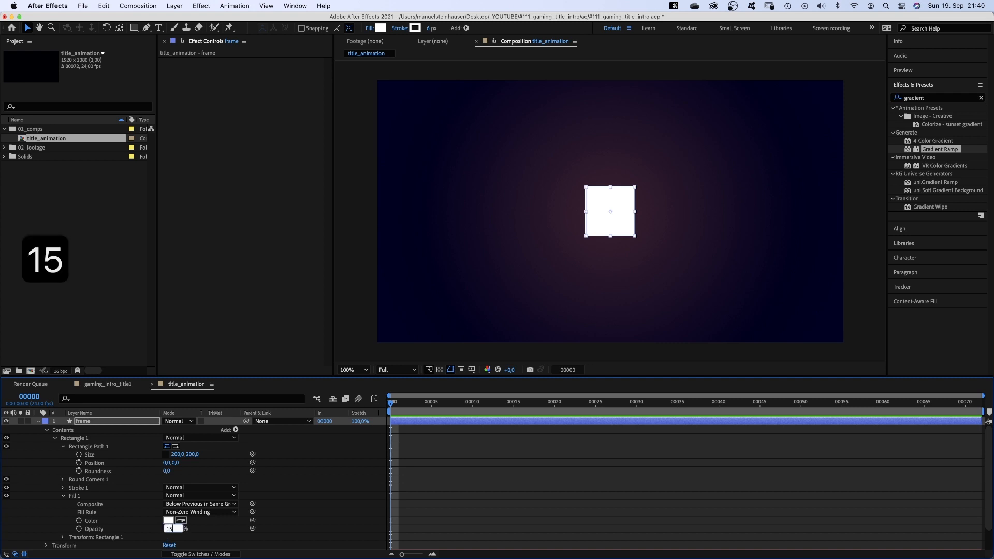
key("Return")
left_click(38, 421)
left_click(112, 470)
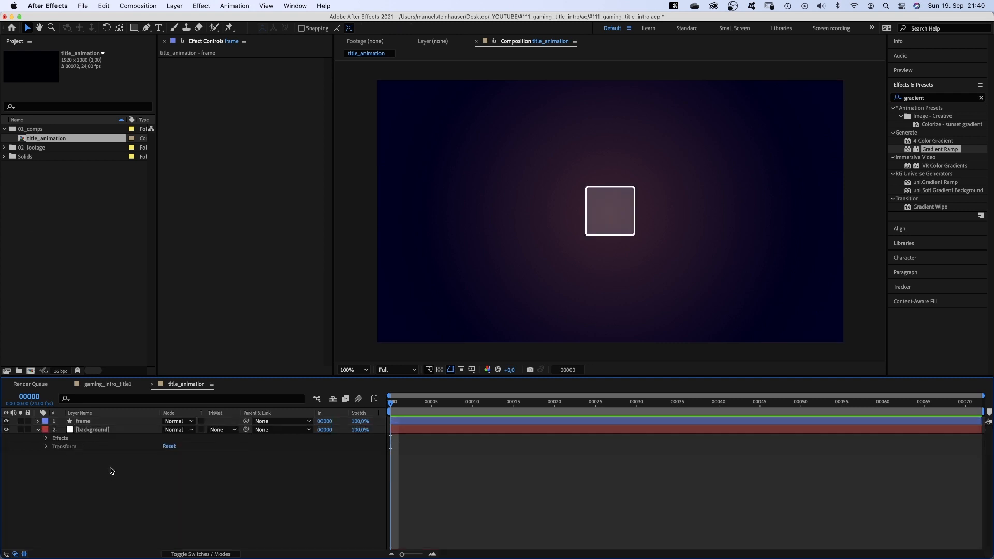
Step: Create a composition-sized polygon on a new shape layer and name the layer "Stop button"
left_click_drag(134, 27, 155, 63)
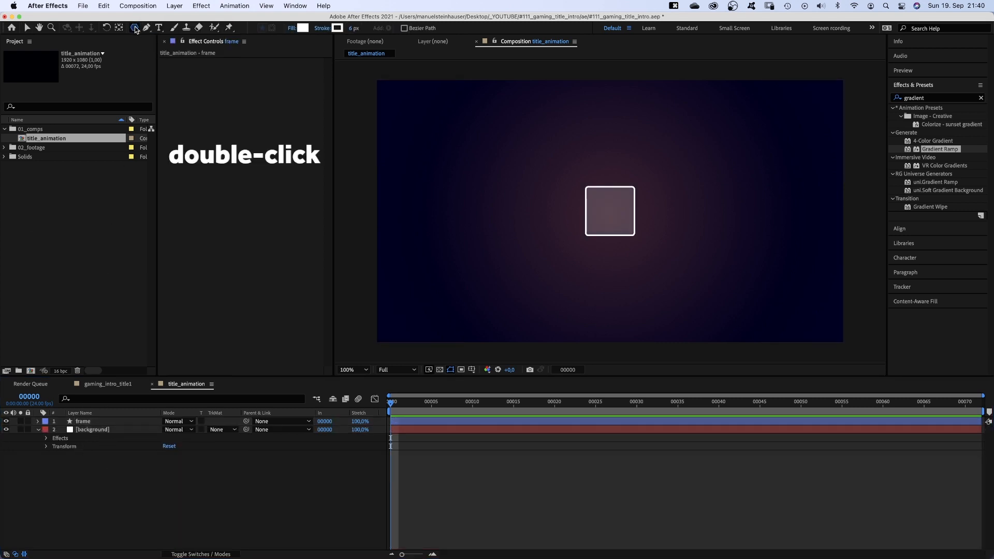
double_click(135, 29)
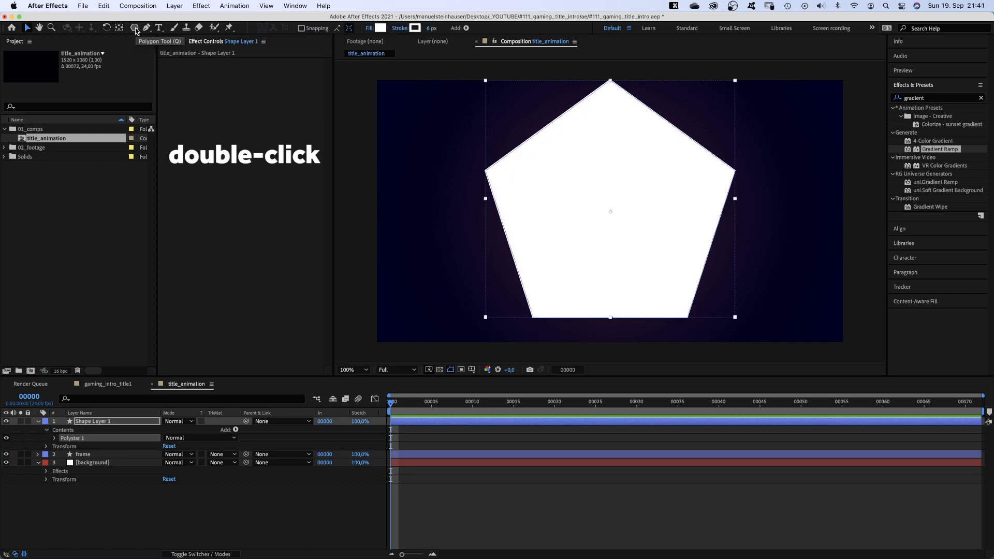
left_click(105, 418)
key("Return")
type("Stop but")
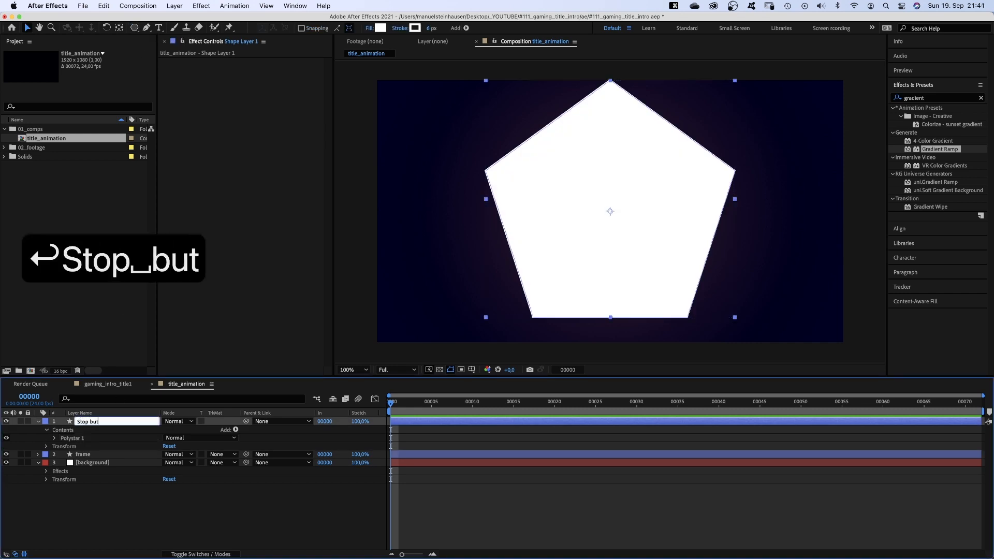
type("ton")
key("Return")
Step: Turn the Stop button polygon into a small square with 4 points, 45° rotation and an outer radius of 75
left_click(55, 438)
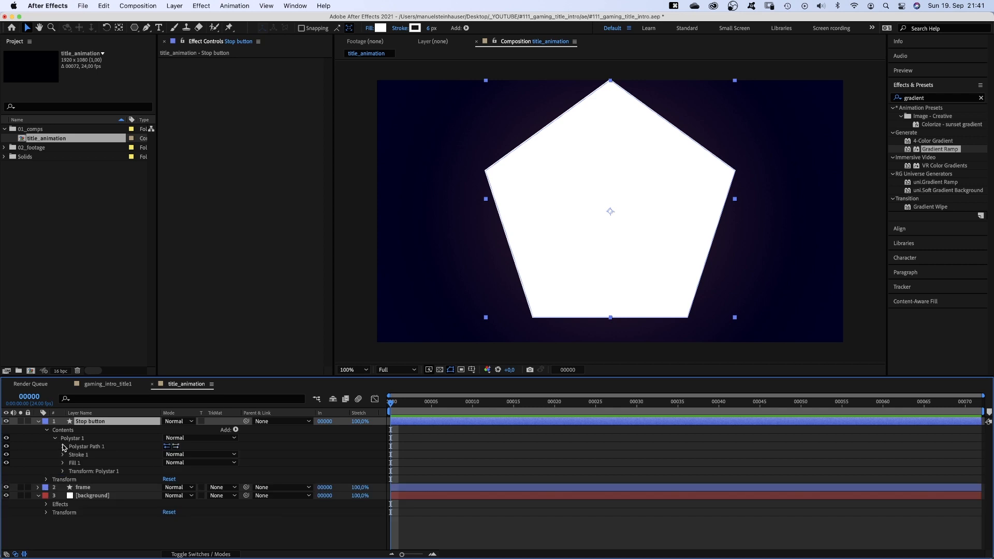
left_click(63, 446)
type("4")
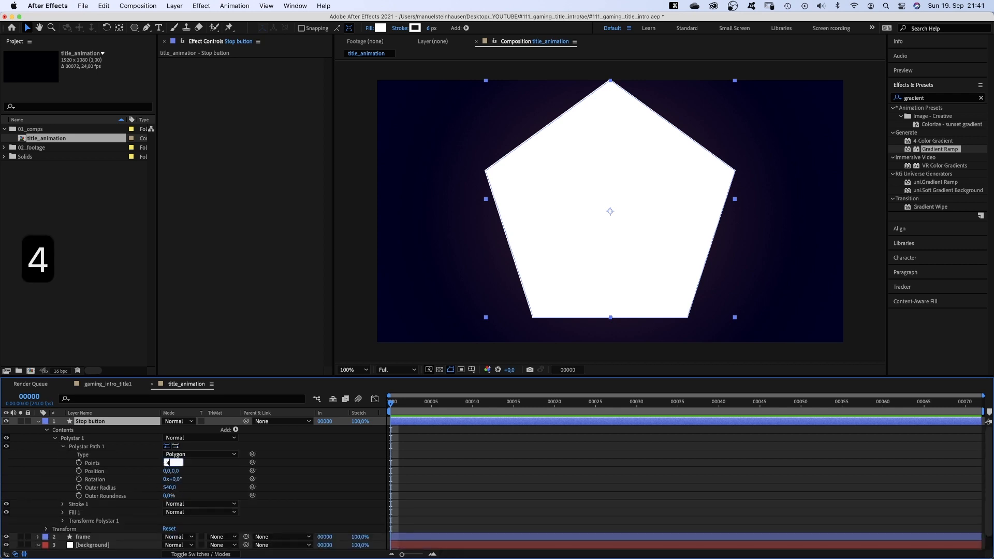
key("Return")
left_click(174, 479)
type("45")
key("Return")
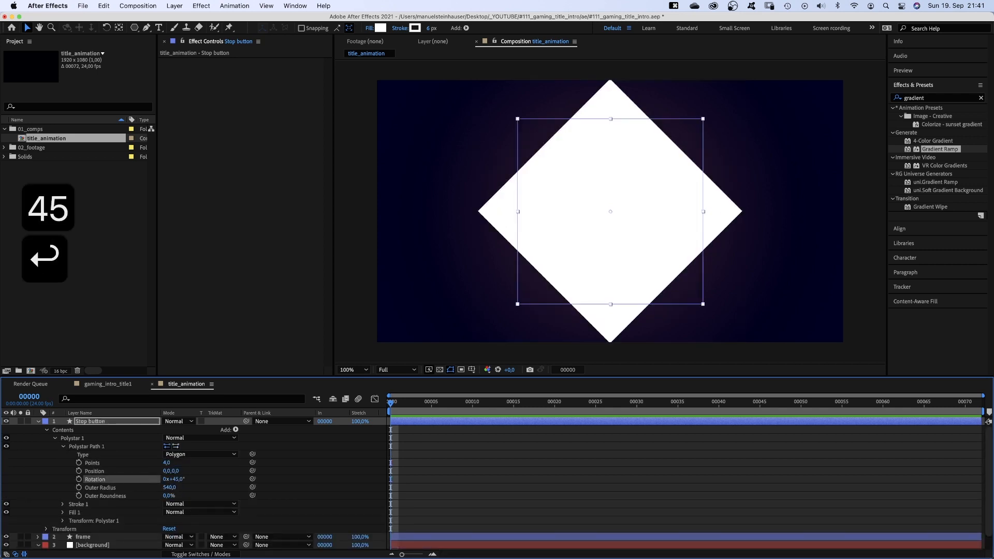
type("75")
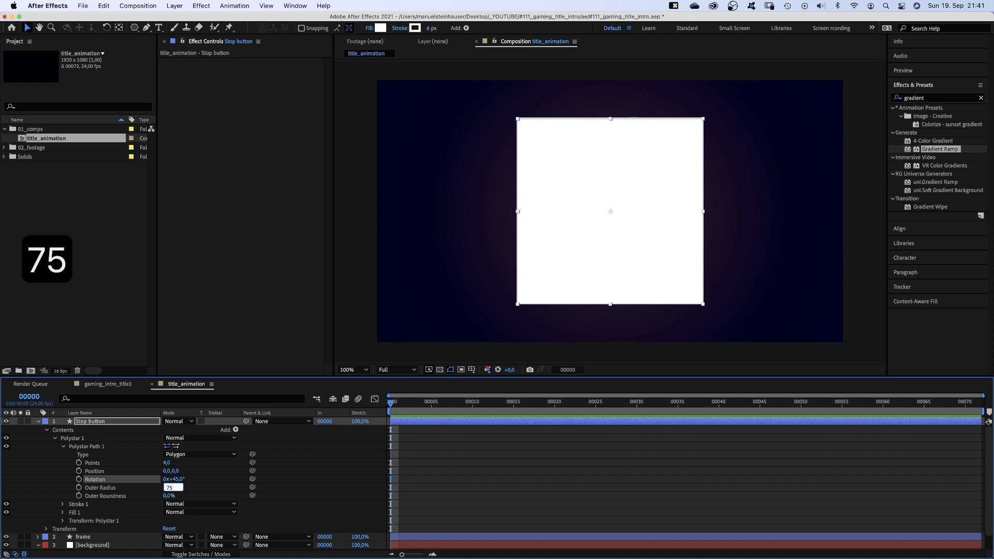
key("Return")
Step: Add Round Corners to the Stop button shape and change its fill type to a linear gradient
left_click(236, 429)
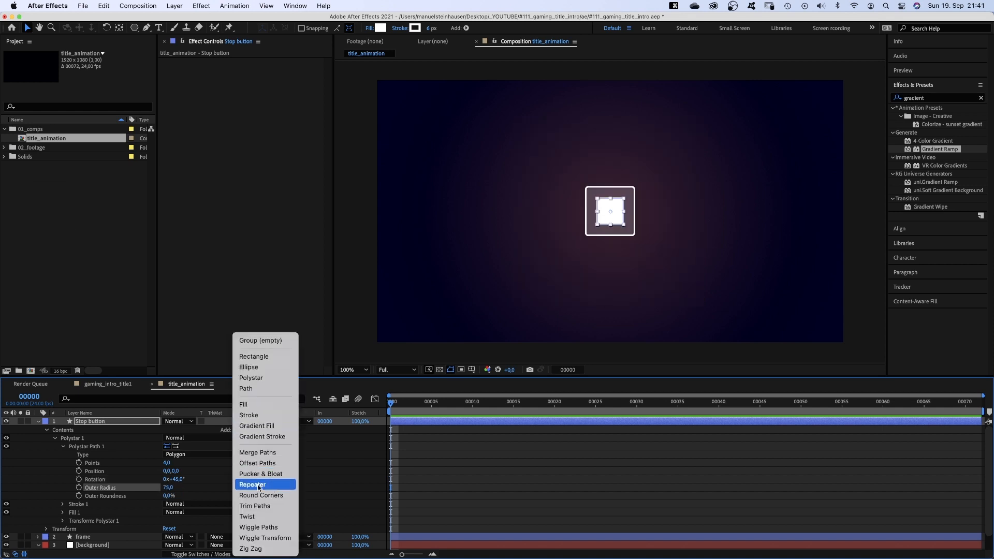
left_click(265, 495)
left_click(369, 28)
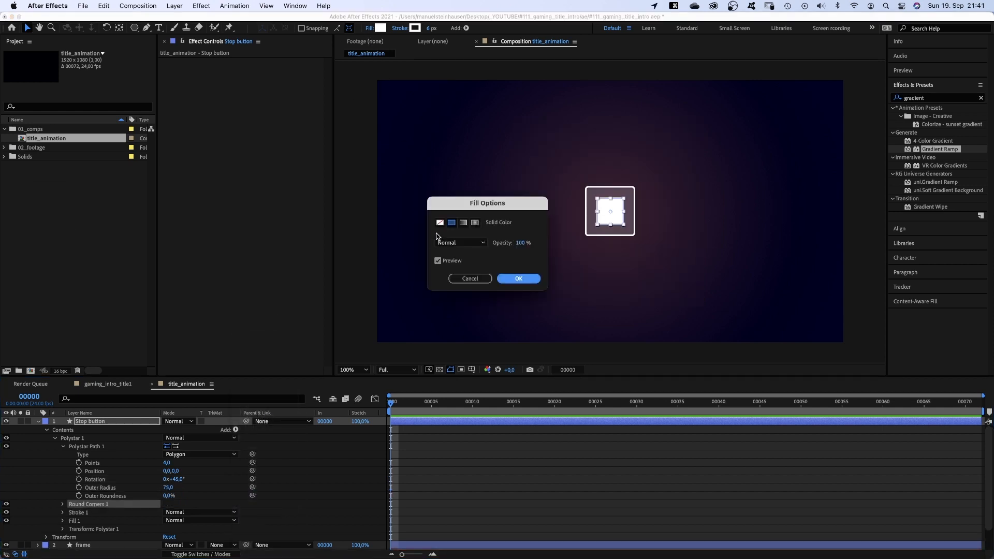
left_click(463, 222)
left_click(518, 279)
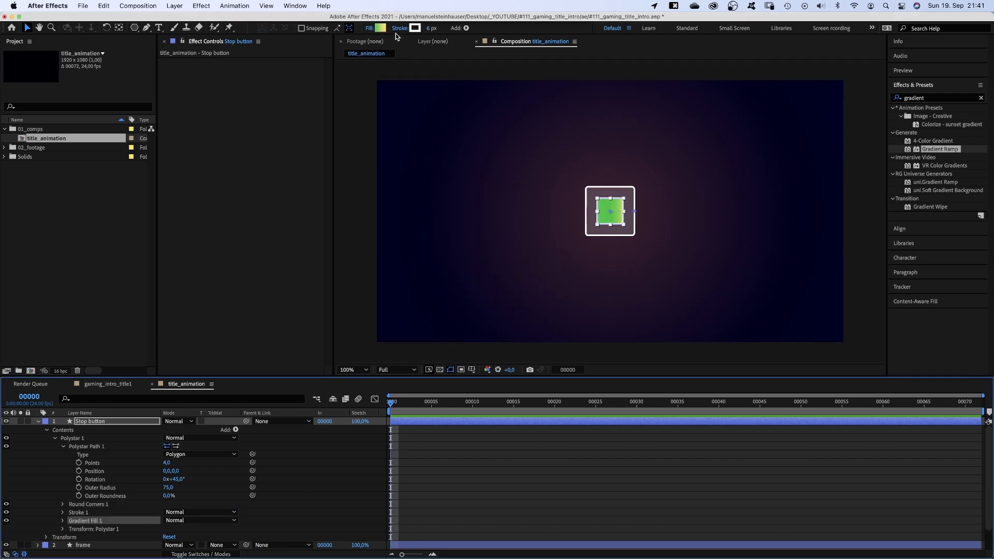
Step: Color the Stop button's gradient from pinkish red to light pink
left_click(381, 28)
left_click_drag(253, 350, 256, 312)
left_click_drag(156, 342, 166, 422)
left_click(316, 279)
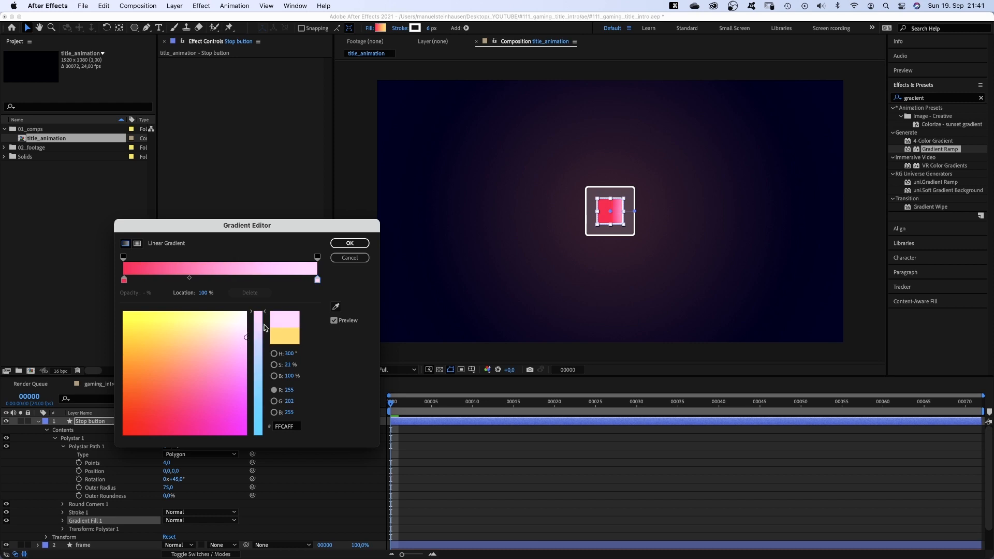
left_click(349, 243)
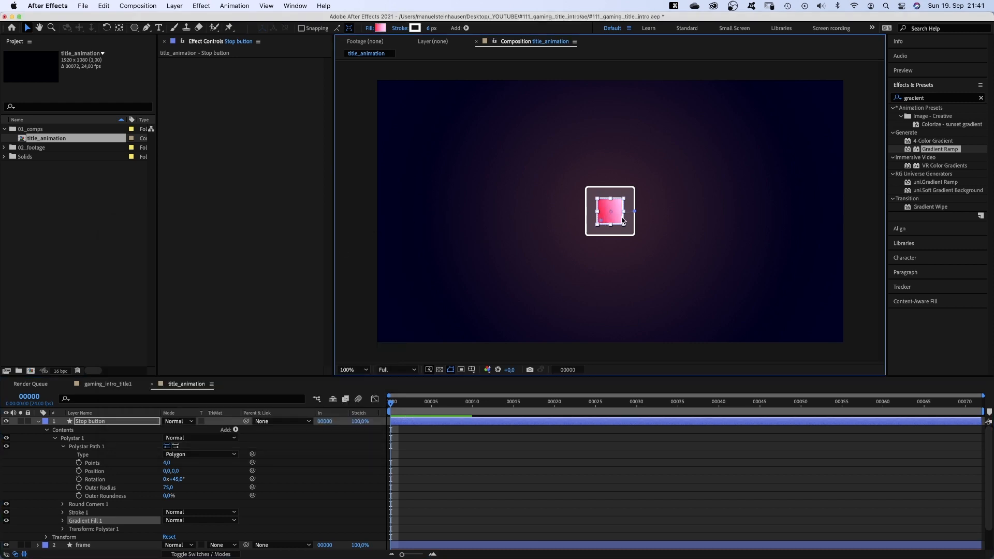
Step: Angle the Stop button's gradient toward the shape's upper-right corner and reduce its stroke width to 0 px
left_click_drag(634, 212, 643, 193)
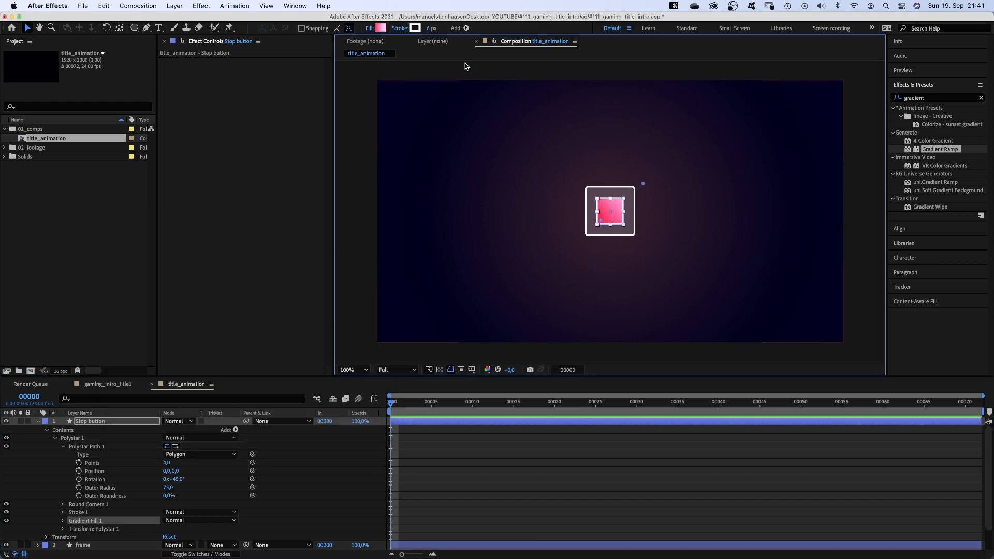
left_click_drag(430, 30, 399, 30)
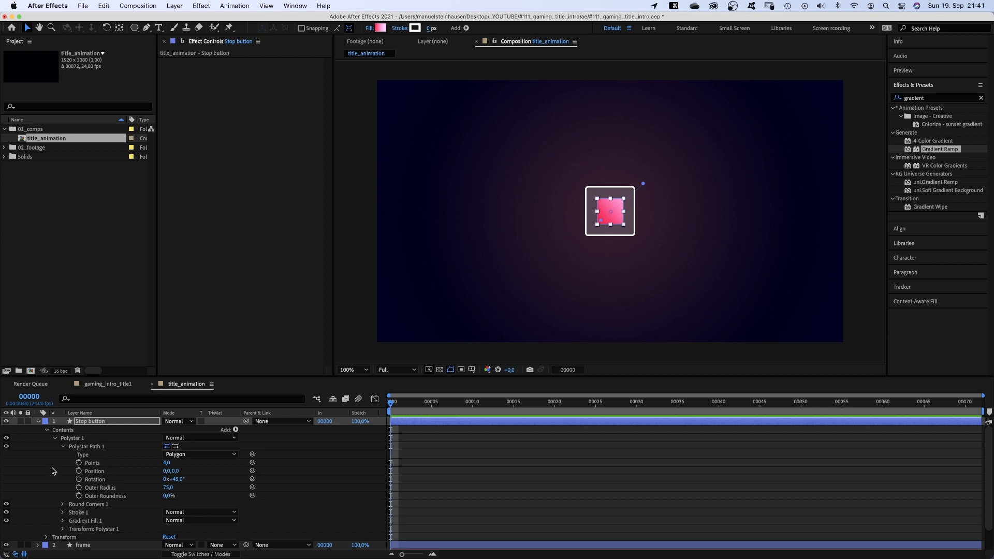
left_click(38, 421)
Step: Add the text "READY?" in Vox Bold at 50 px and center it just below the frame
left_click(158, 29)
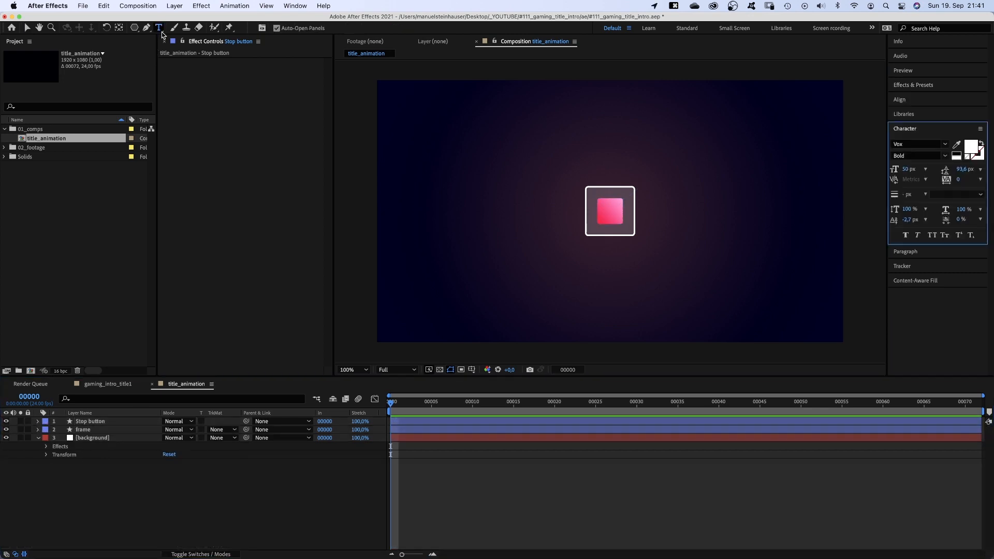
left_click(599, 250)
type("READY?")
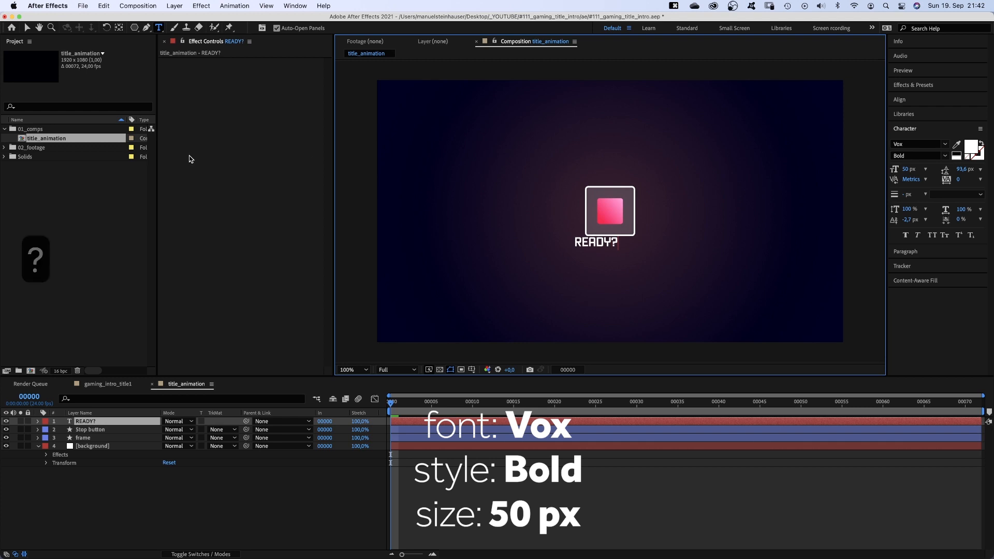
left_click(27, 27)
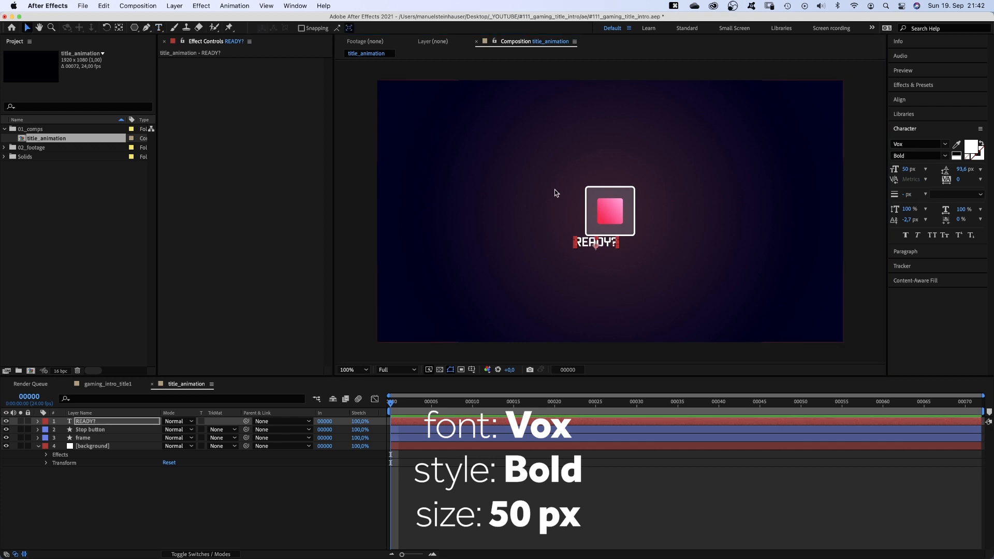
left_click_drag(608, 248, 619, 248)
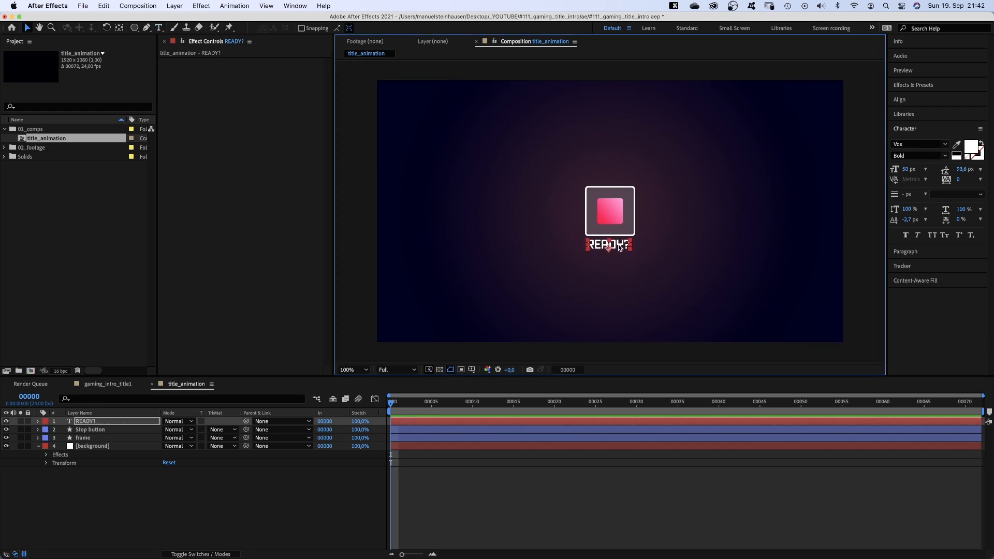
Step: Align the READY? text layer to the horizontal center of the composition
left_click(914, 252)
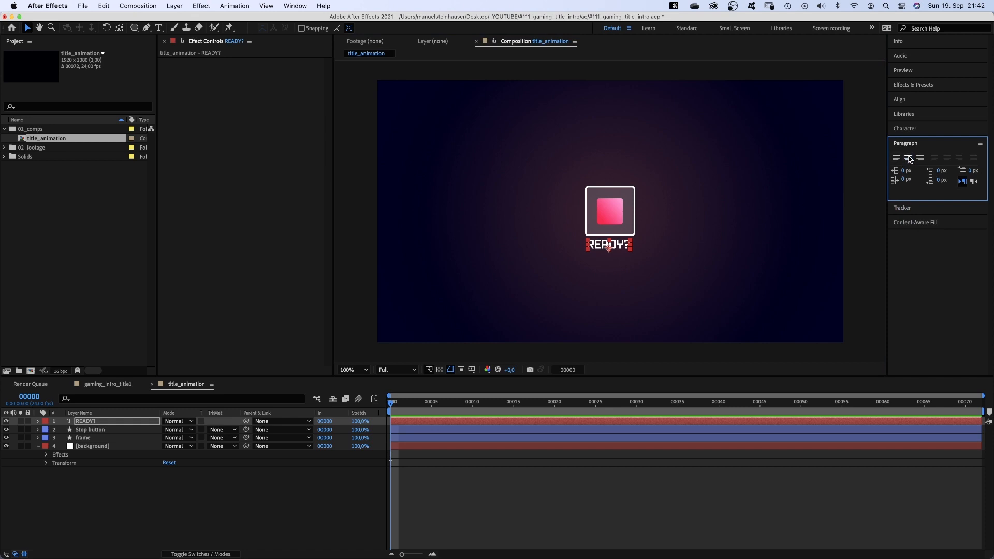
left_click(920, 102)
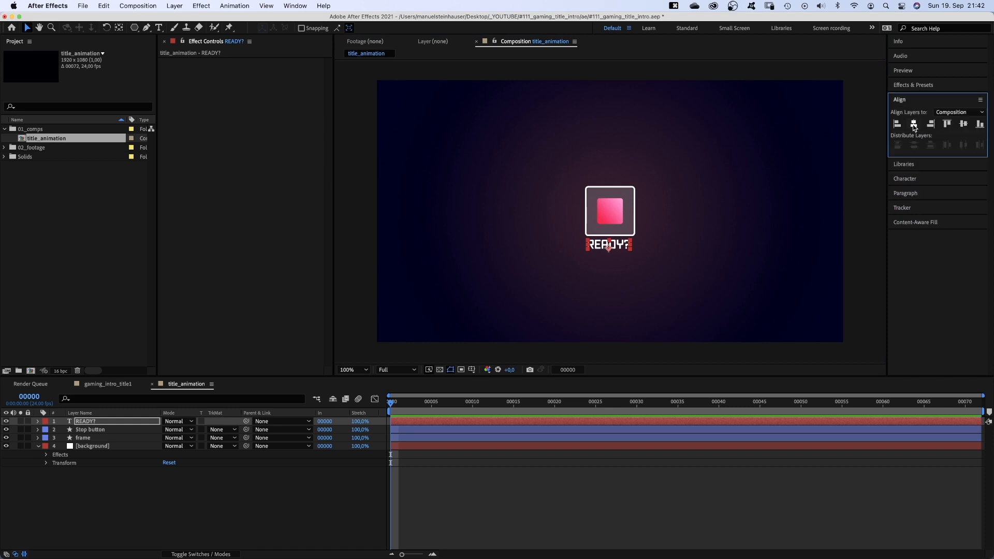
left_click(914, 124)
Step: Duplicate the Stop button layer and move the copy to the top of the layer stack
left_click(85, 429)
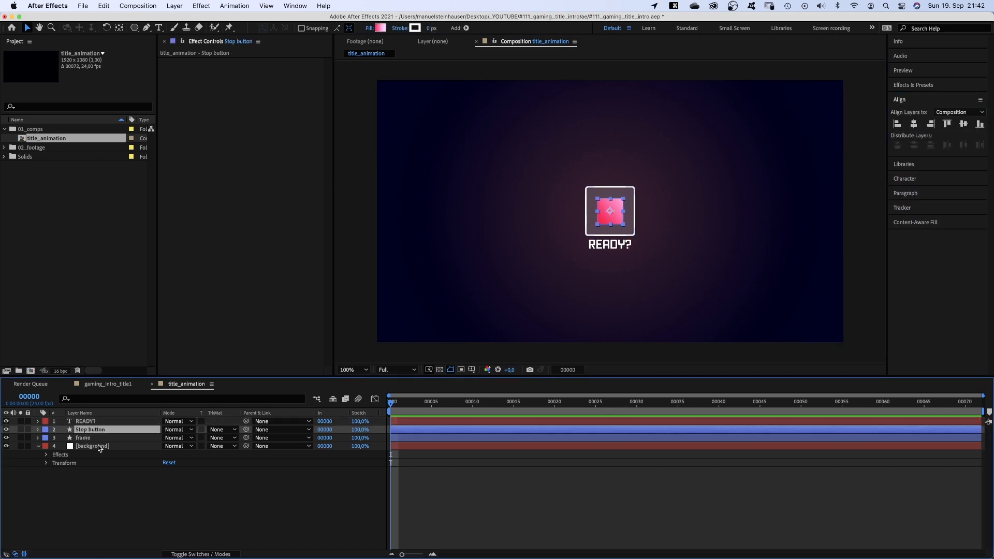
key("super+d")
left_click_drag(95, 432, 101, 421)
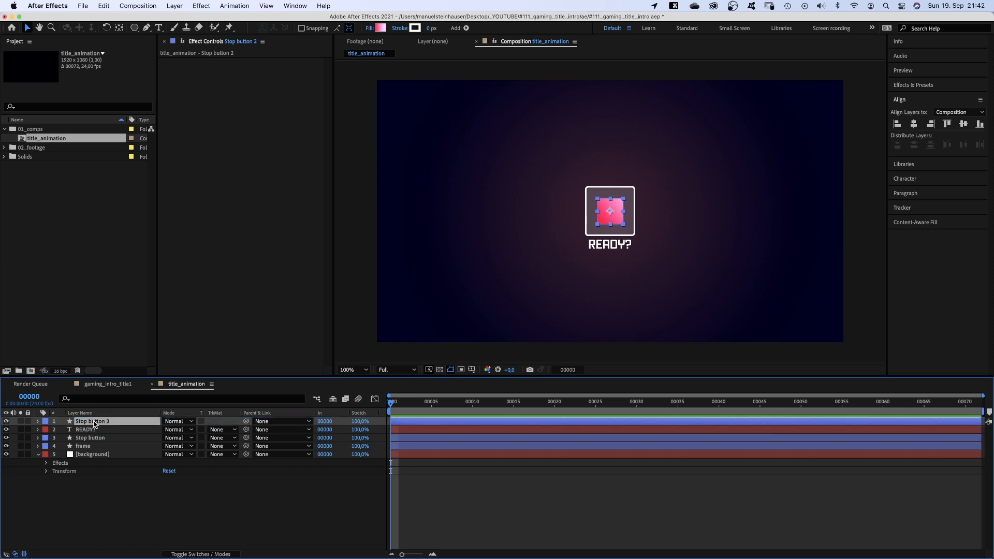
Step: Rename the duplicated button layer as Start button
key("Return")
key("Right")
key("BackSpace")
key("BackSpace")
key("Left")
key("Left")
key("Left")
key("Left")
key("Left")
key("Left")
key("Left")
key("BackSpace")
key("BackSpace")
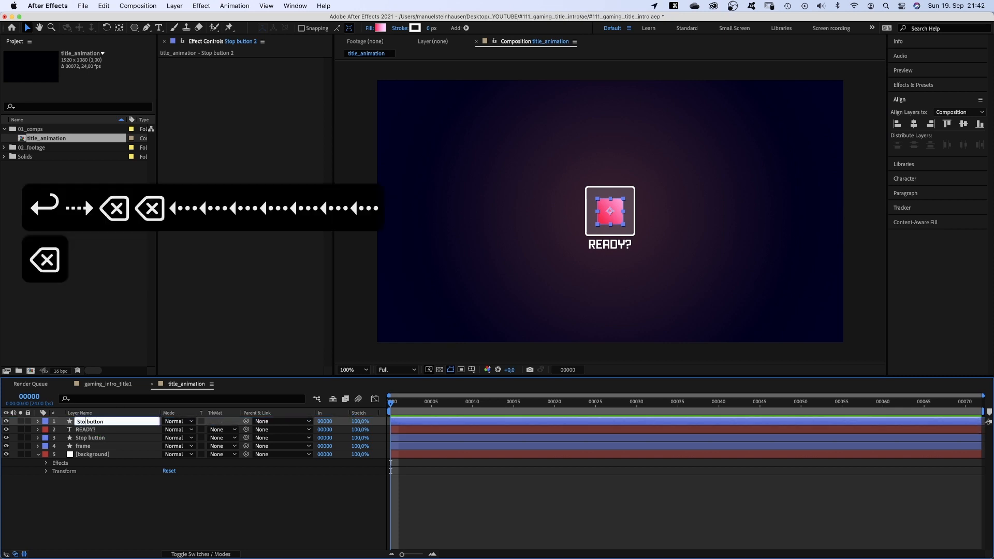
type("art")
key("Return")
Step: Duplicate the READY? text above the Start button layer and shift both copies horizontally to the left of the frame
left_click(86, 431)
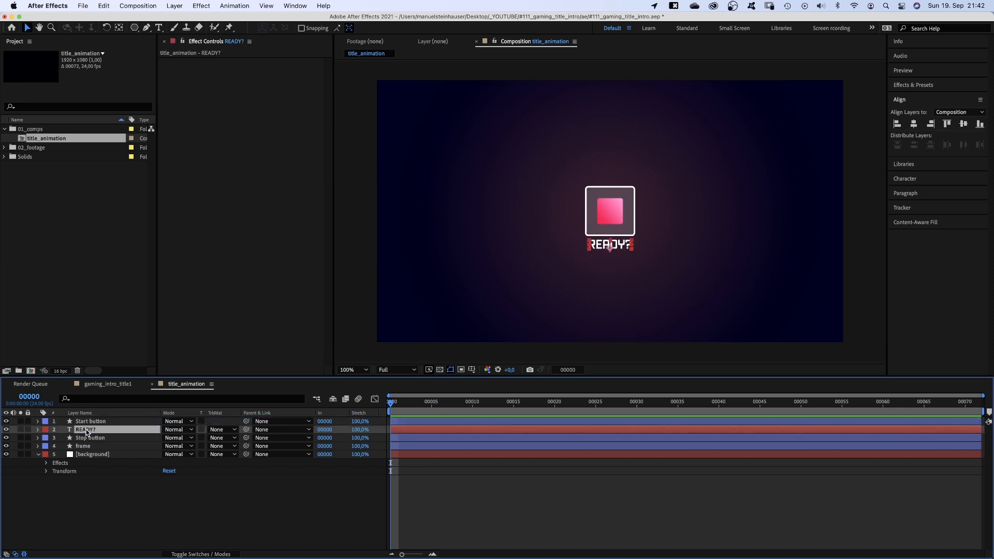
key("cmd+d")
left_click_drag(92, 430, 93, 420)
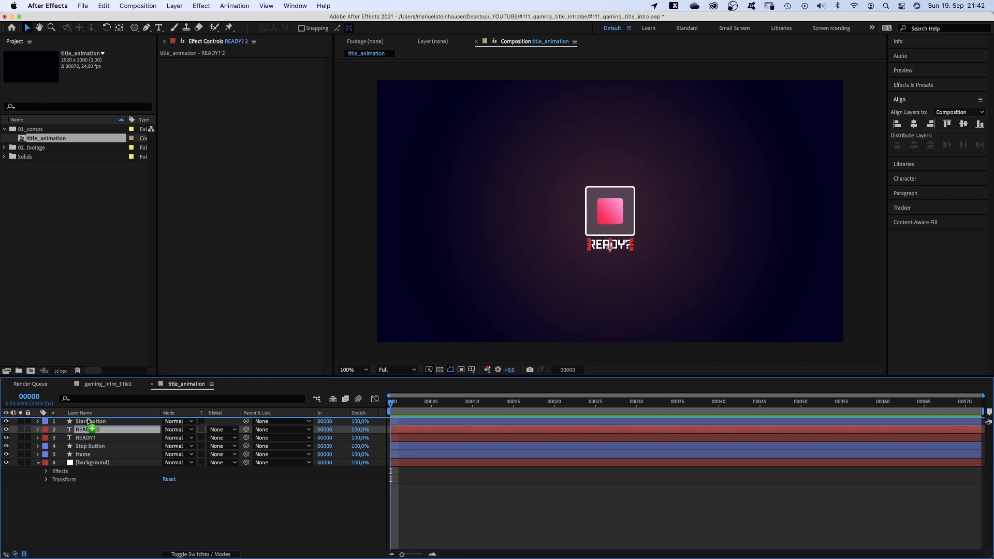
left_click(92, 429, "shift")
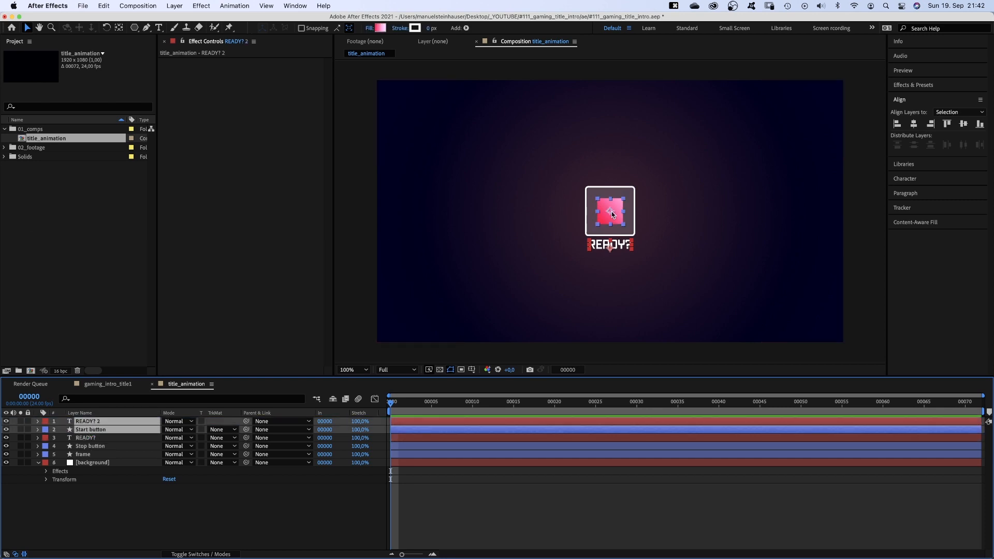
left_click_drag(612, 214, 543, 212)
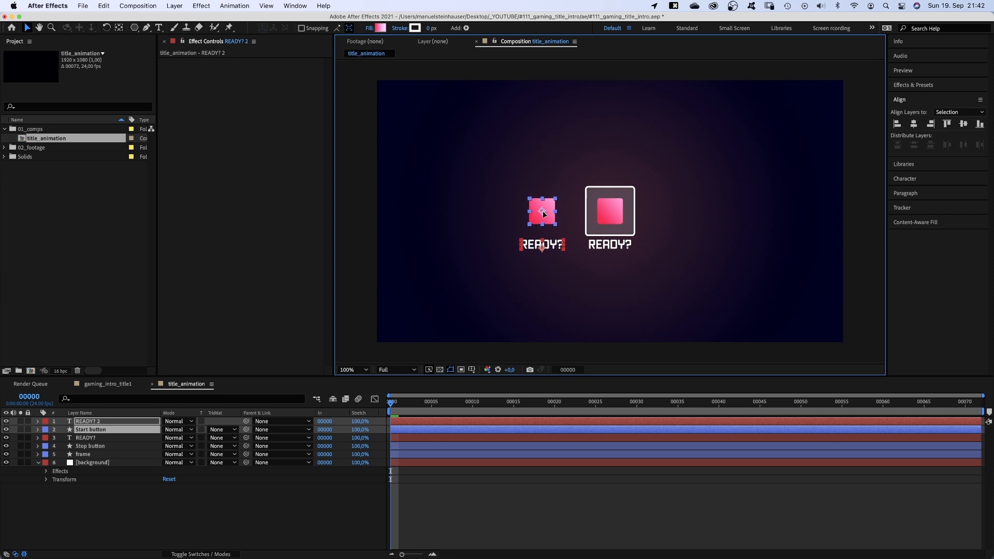
Step: Change the duplicated READY? text to "LET'S PLAY!"
left_click(95, 508)
left_click(88, 421)
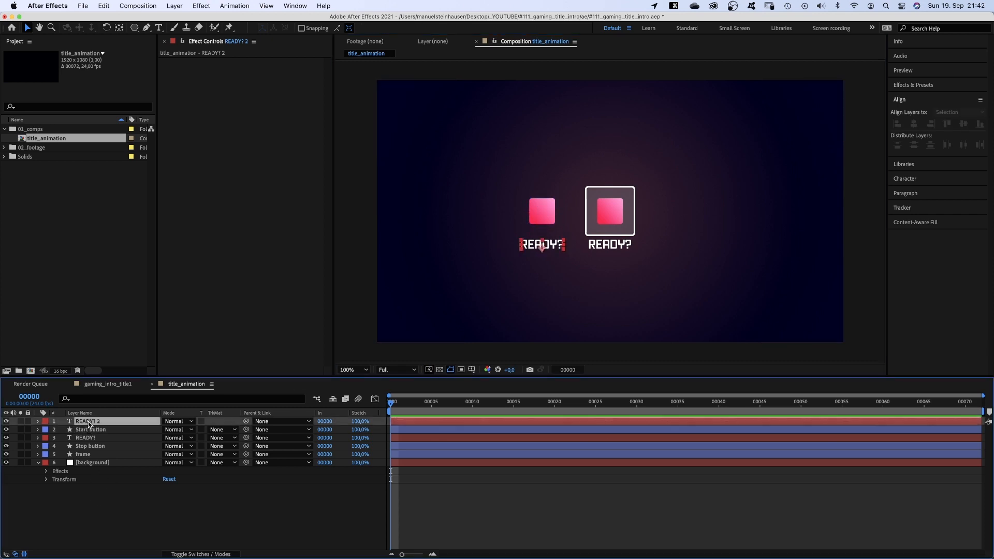
double_click(88, 421)
type("LET'S PL")
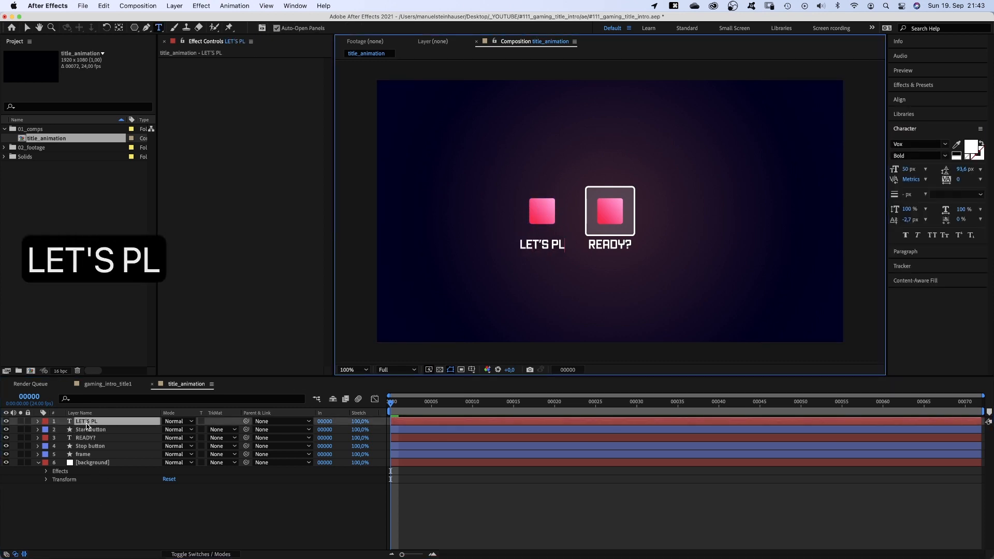
type("AY!")
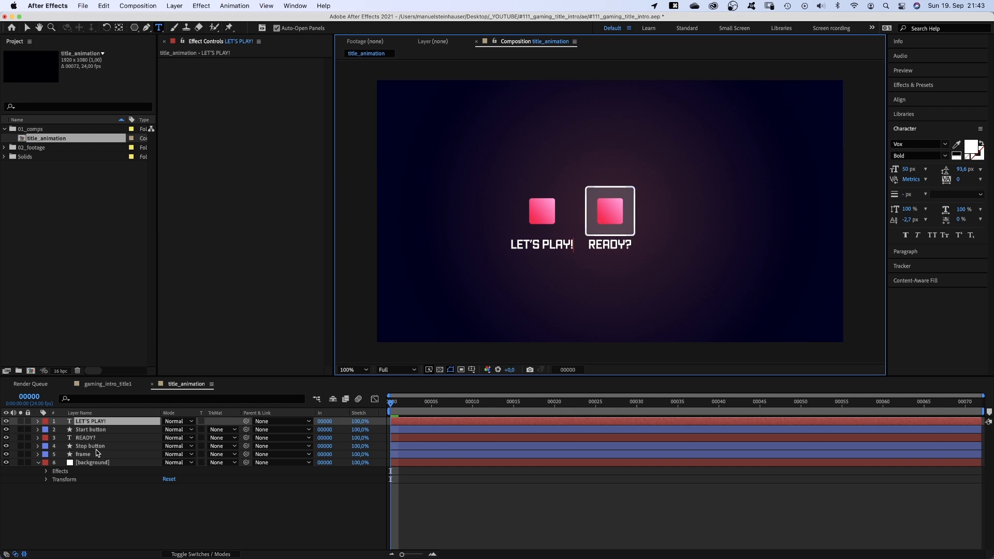
Step: Turn the Start button's polygon into a triangle by setting its polystar path to 3 points
left_click(88, 430)
left_click(37, 429)
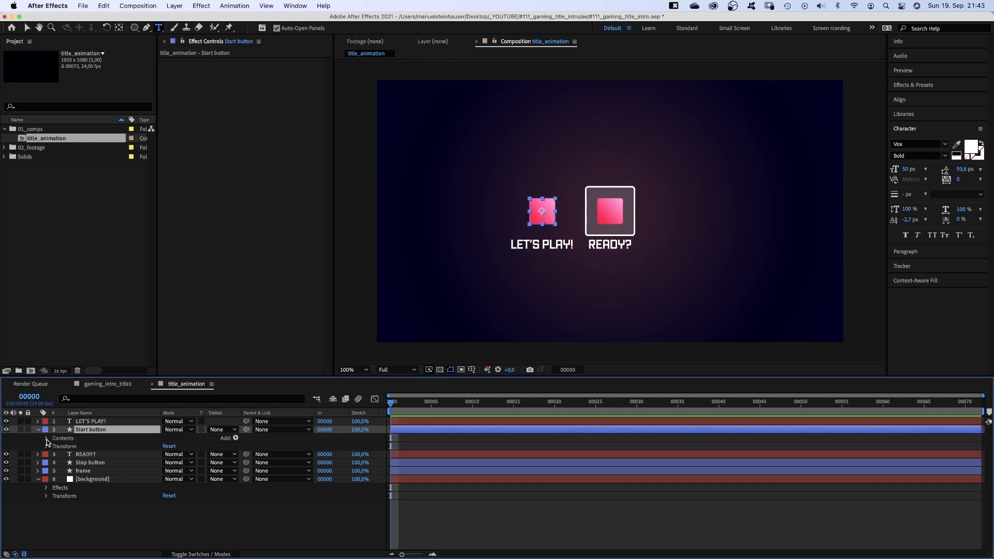
left_click(46, 438)
left_click(55, 446)
left_click(63, 455)
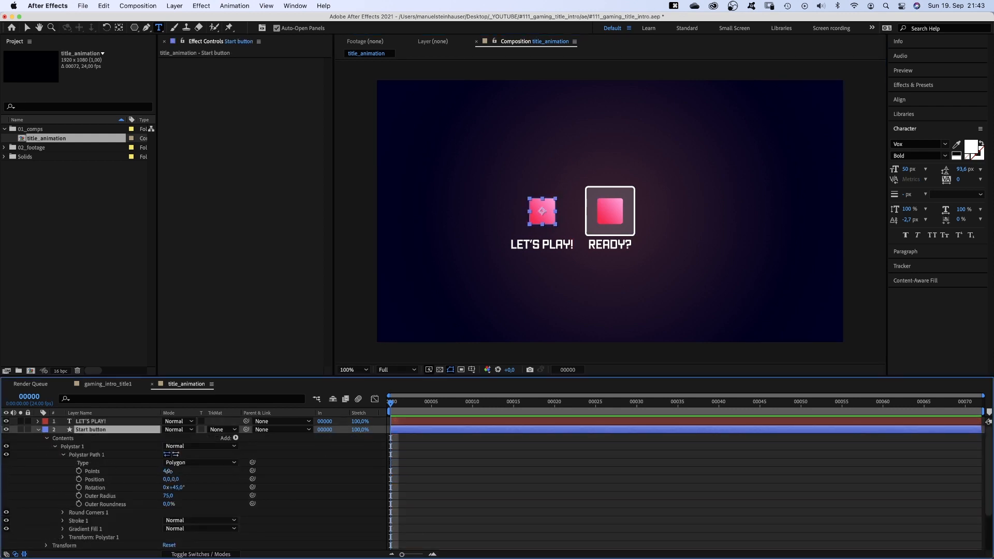
type("3")
key("Return")
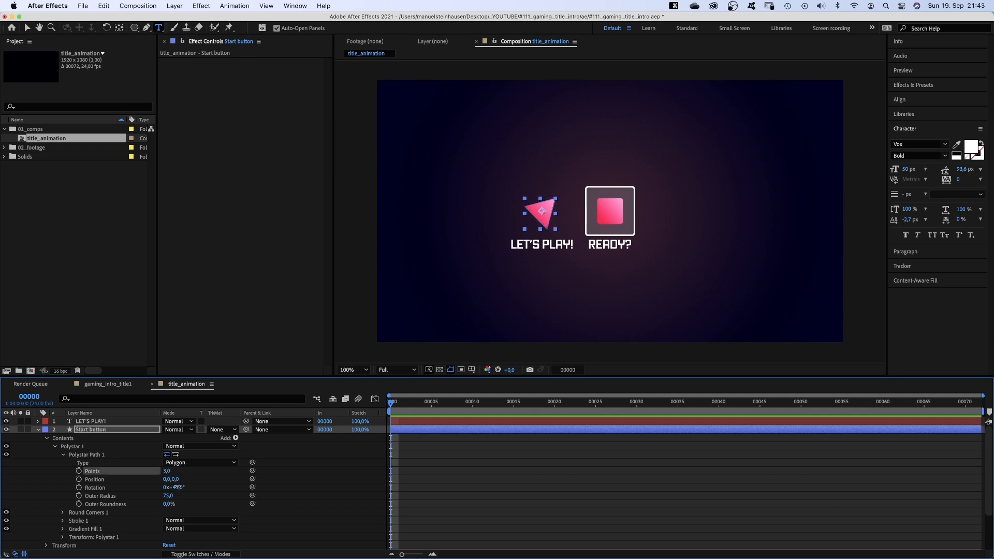
Step: Rotate the Start button's triangle to 90° so it points right and set its outer radius to 80
left_click_drag(175, 487, 195, 483)
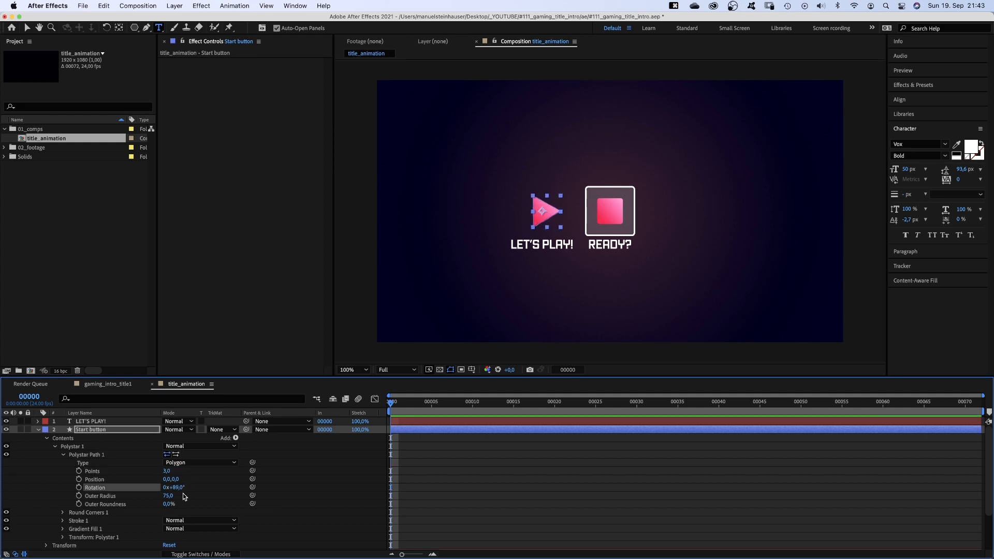
type("90")
key("Return")
type("80")
key("Return")
key("v")
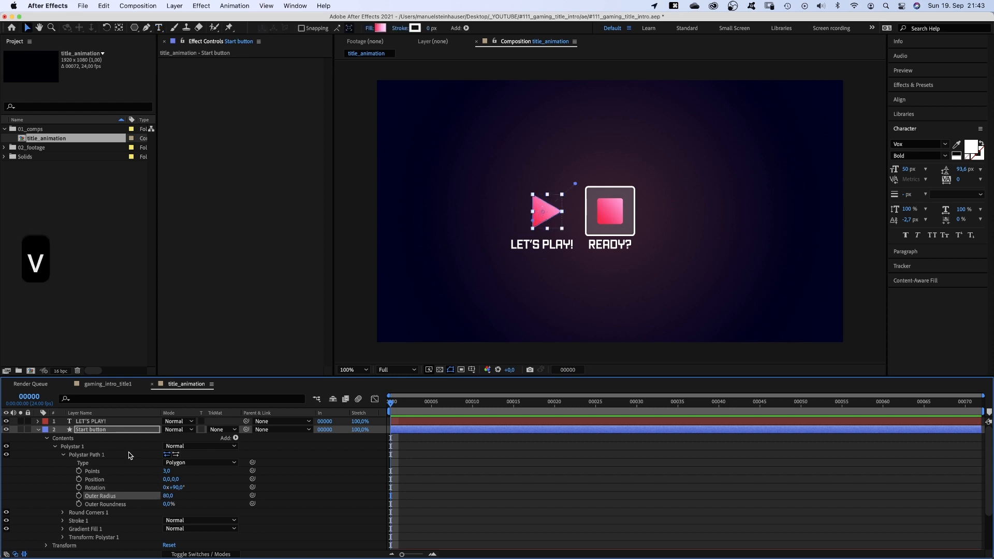
Step: Recolor the Start button's gradient fill from green 00ED30 to light yellow FFE27F
left_click(381, 27)
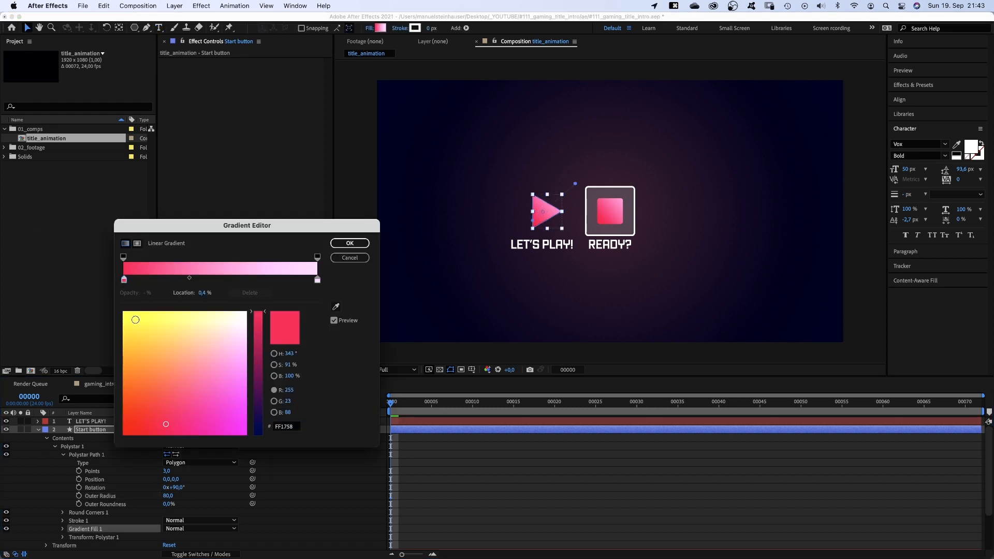
left_click_drag(251, 341, 251, 409)
left_click(148, 318)
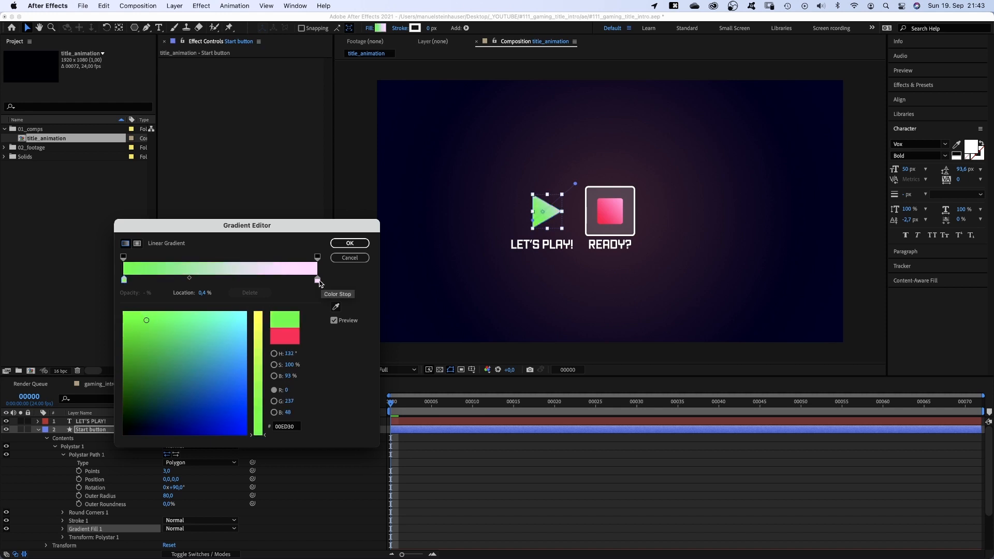
left_click(318, 280)
left_click(189, 334)
left_click_drag(189, 333, 183, 328)
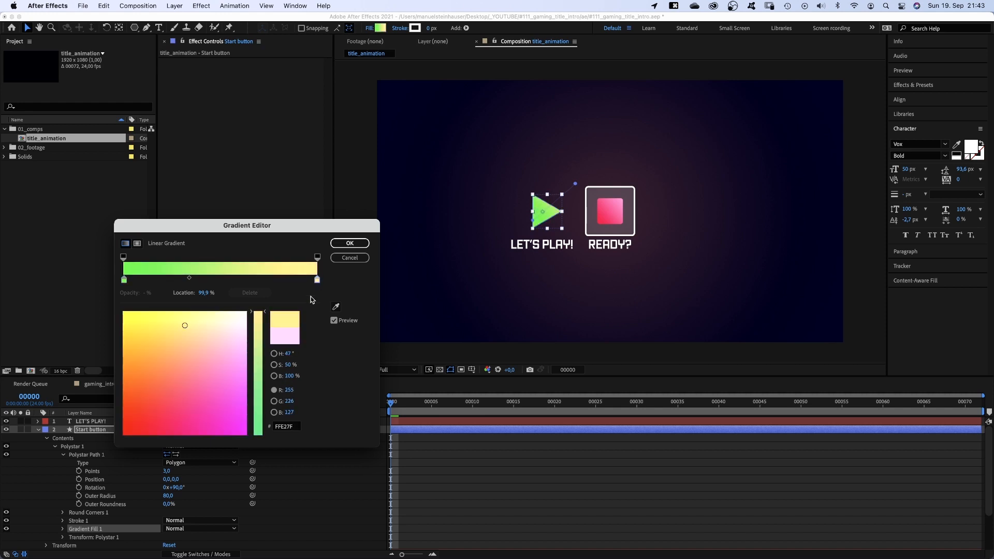
left_click(349, 243)
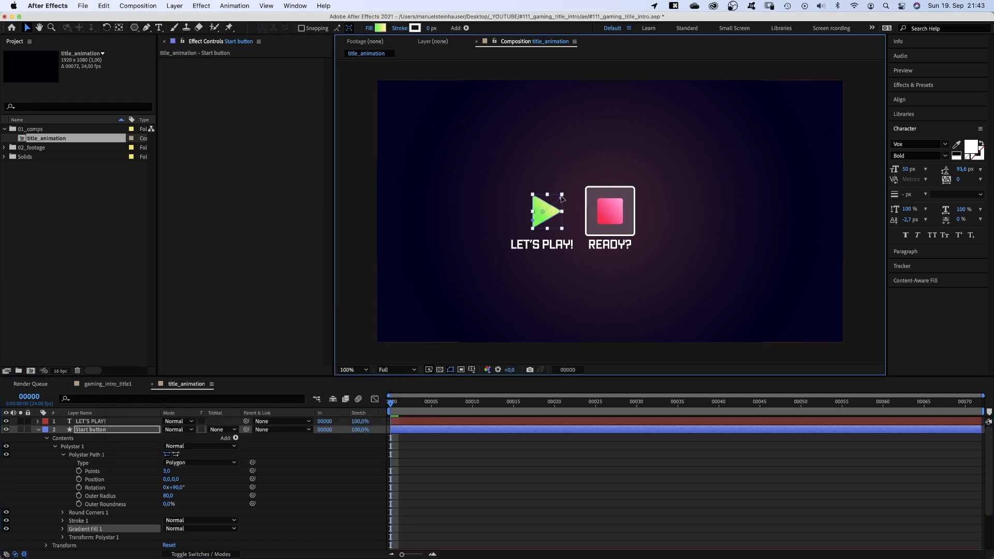
Step: Open the AtomX extension and browse the Sonduck Logo Pack's categories, including Accents, Glitch and Liquid
left_click(296, 6)
mouse_move(313, 63)
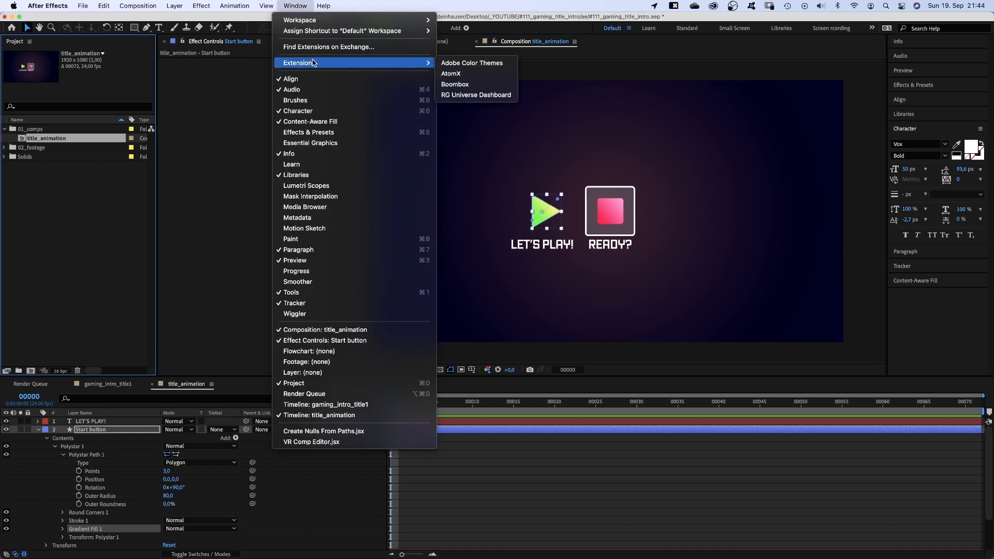
left_click(467, 74)
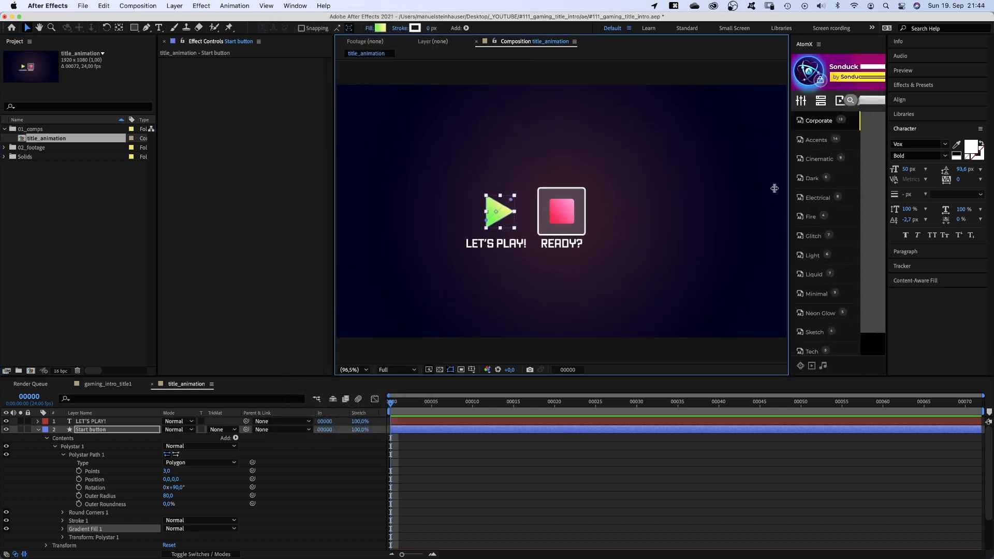
left_click_drag(792, 198, 630, 199)
left_click(659, 140)
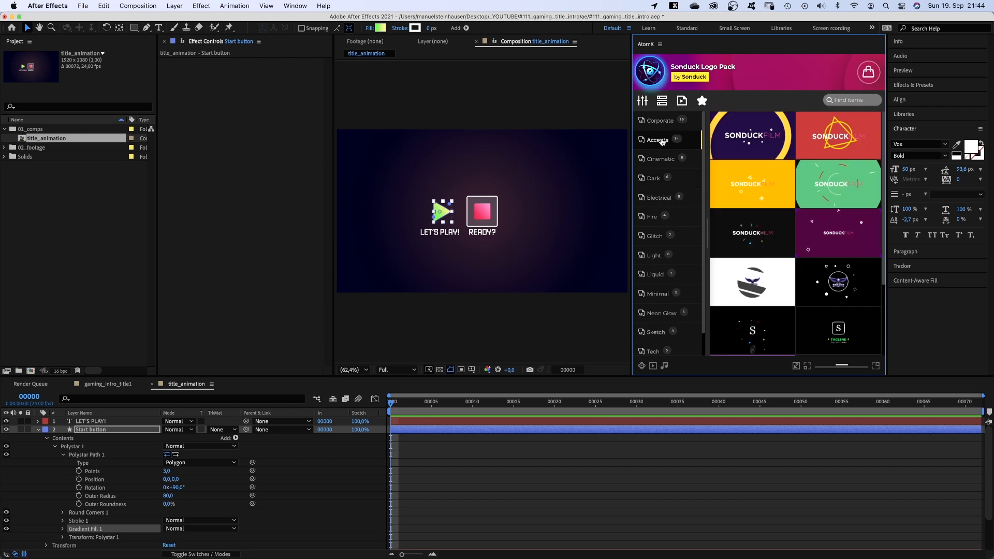
mouse_move(747, 148)
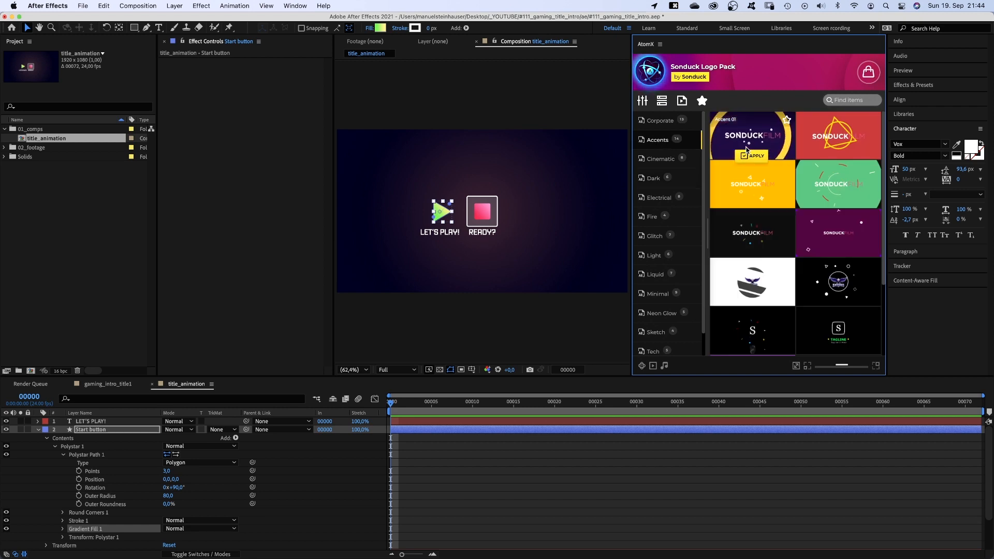
left_click(654, 236)
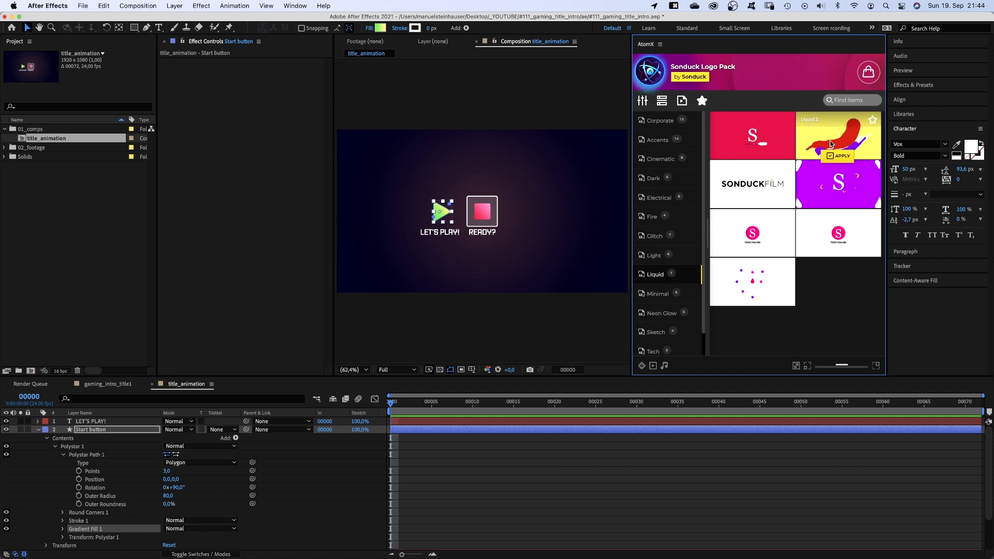
mouse_move(823, 148)
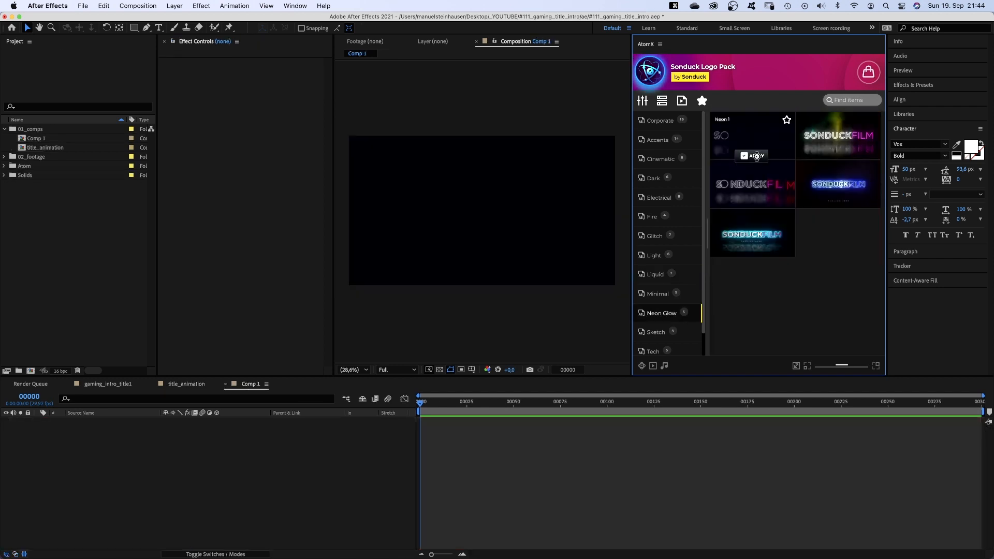
Step: Apply the Neon 1 logo template to Comp 1 and replace Logo.png in its Logo 1 composition with Gaming.png
left_click_drag(630, 228, 785, 228)
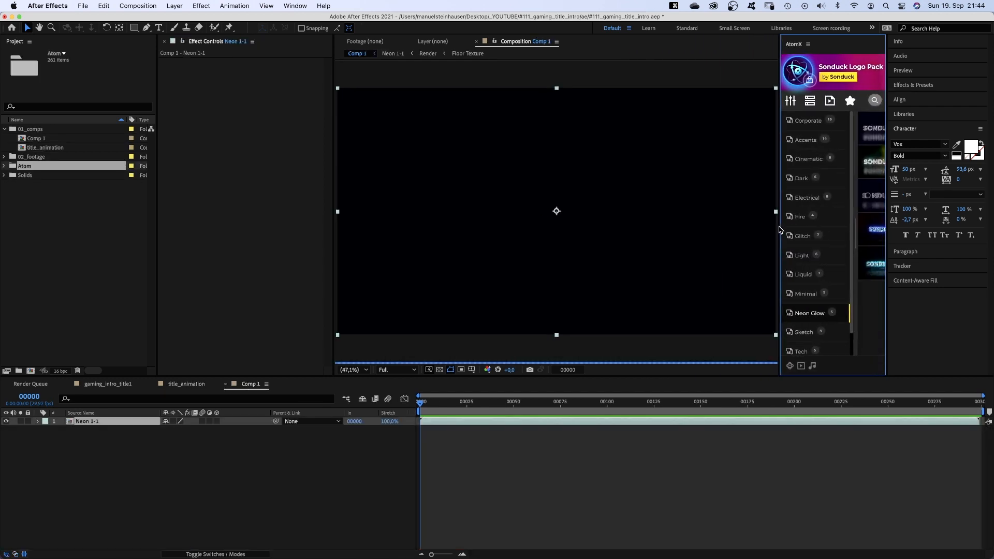
double_click(85, 420)
double_click(83, 430)
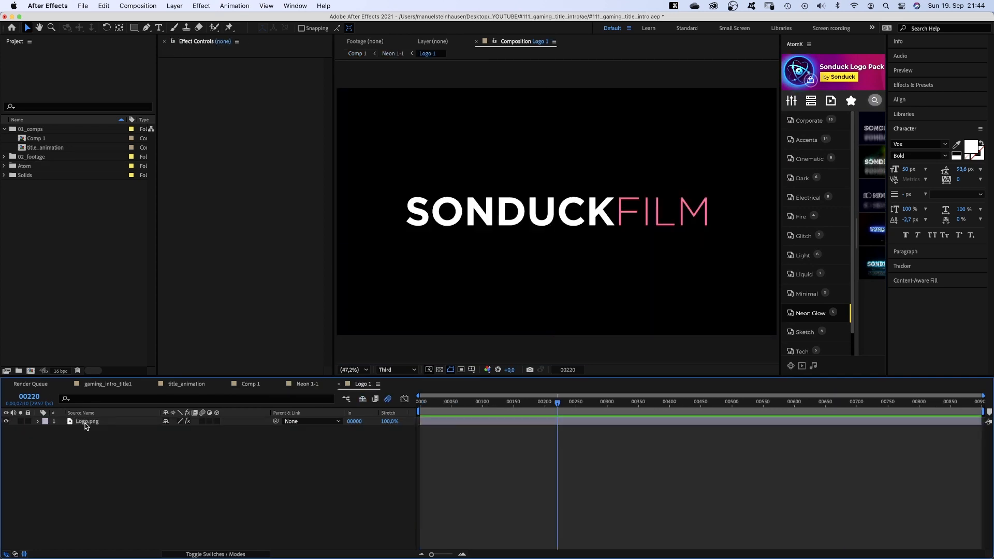
left_click_drag(50, 175, 93, 377)
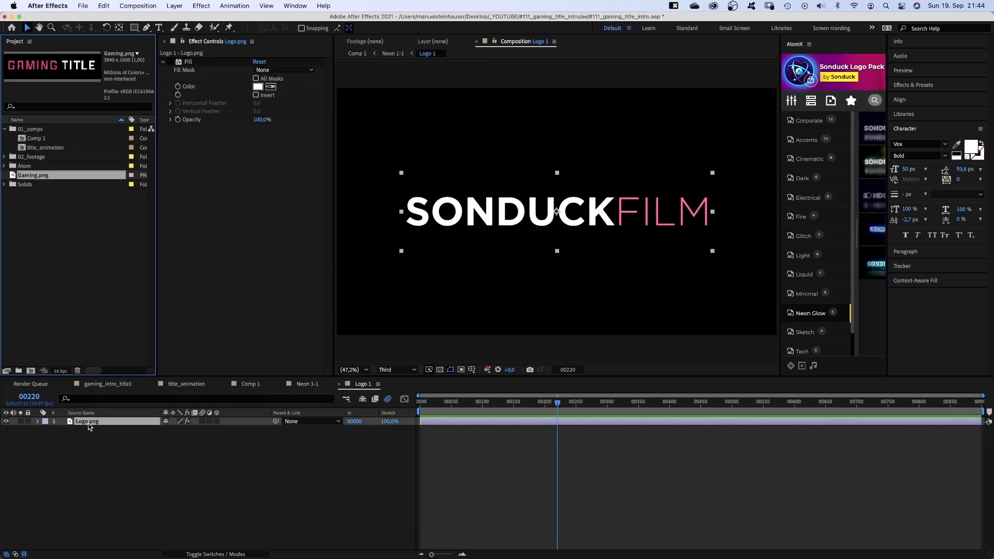
left_click_drag(88, 426, 89, 427)
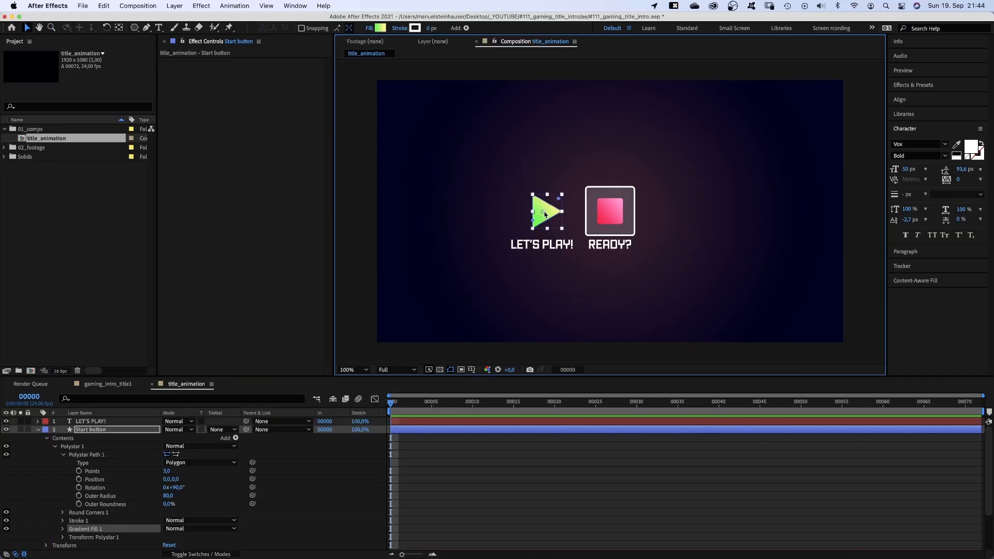
Step: Move the Start button's triangle slightly left so it sits centered above the LET'S PLAY! text
left_click(543, 214)
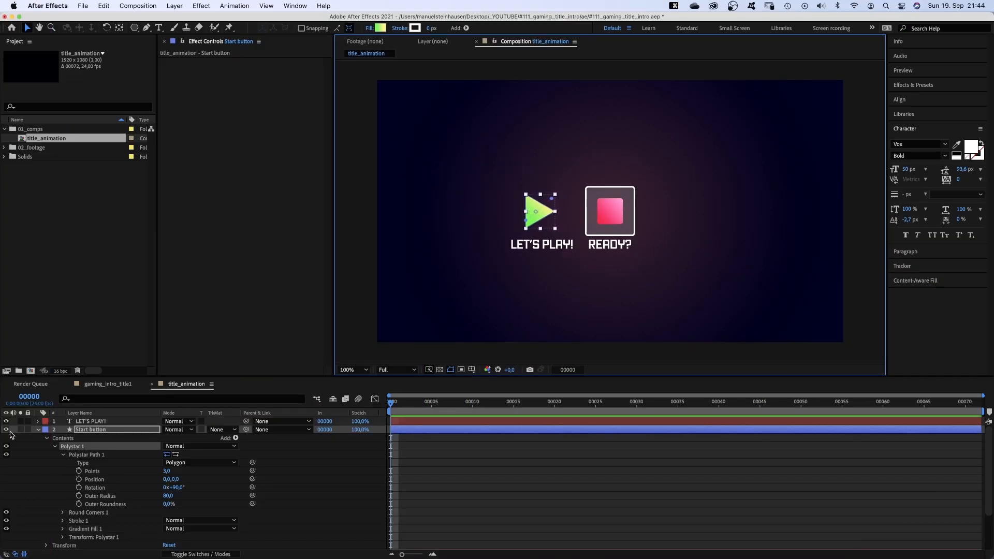
left_click(39, 430)
Step: Add an adjustment layer at the top of the title_animation composition and name it POS
key("alt+super+y")
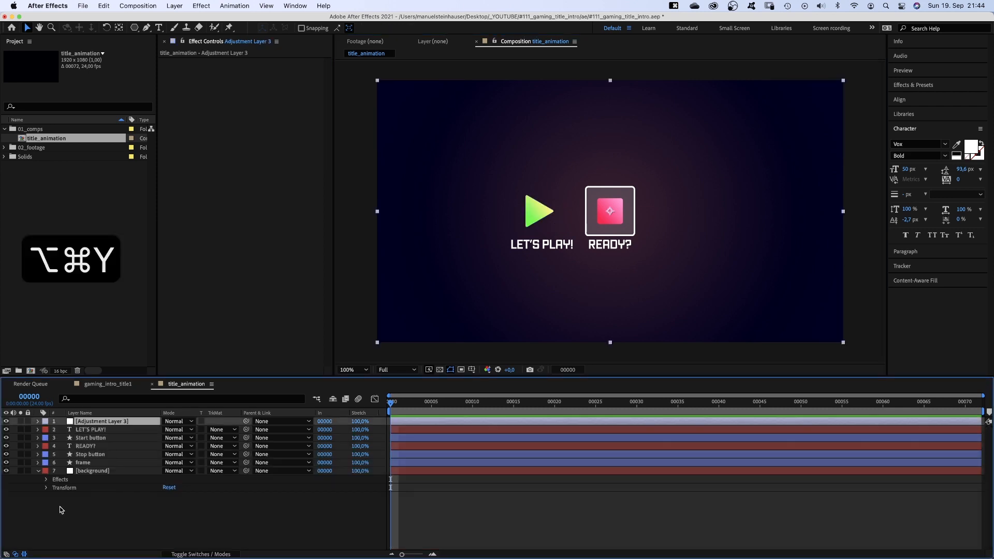
key("Return")
type("POS")
key("Return")
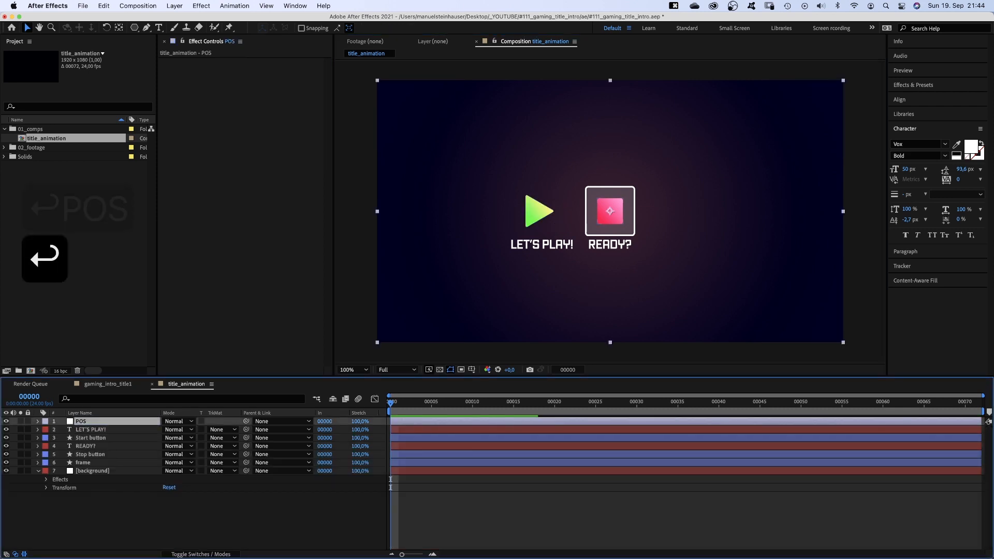
Step: Parent the LET'S PLAY!, Start button, READY? and Stop button layers to the POS layer
left_click(86, 455)
left_click(89, 430, "shift")
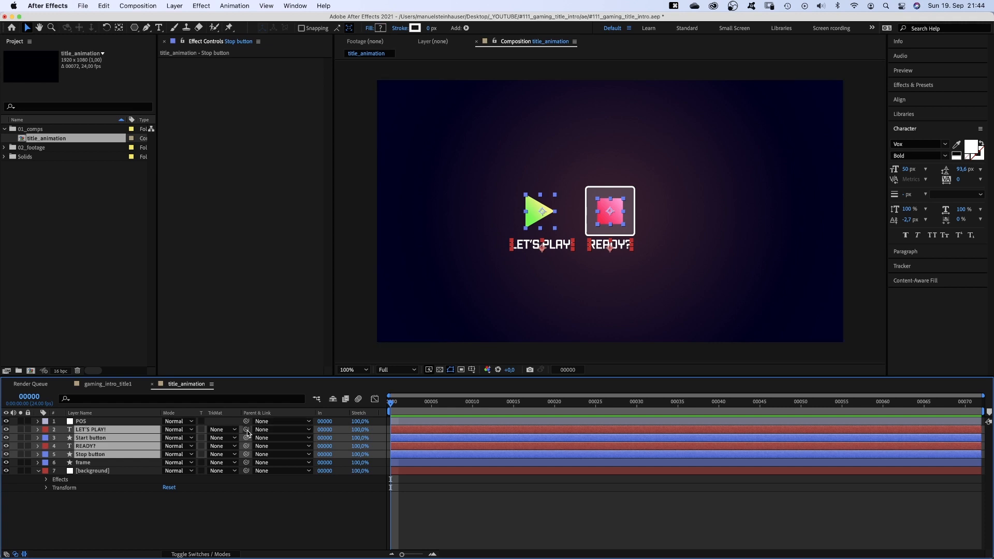
left_click_drag(246, 429, 100, 422)
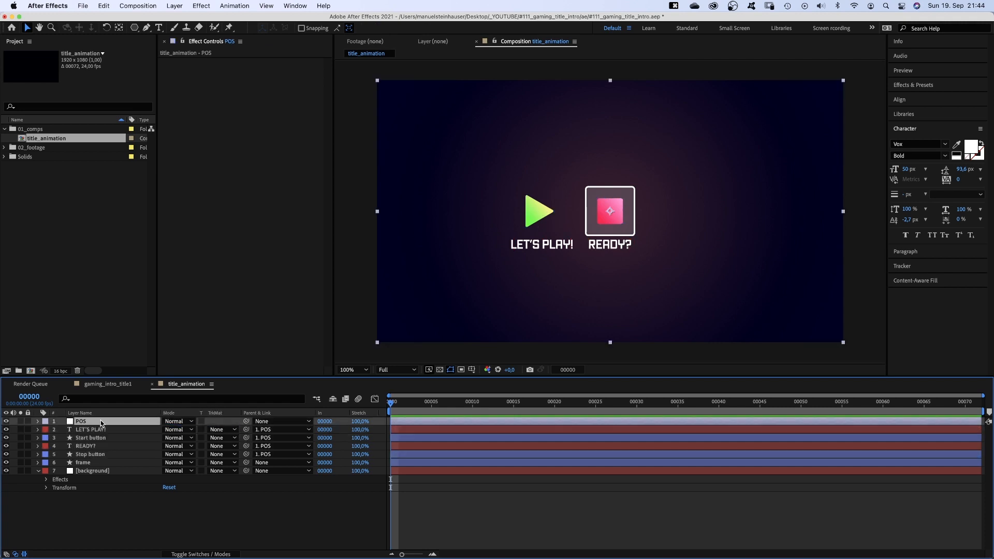
Step: Animate POS's Position with a keyframe at frame 2 and another at frame 12 with X at 1251
left_click(407, 405)
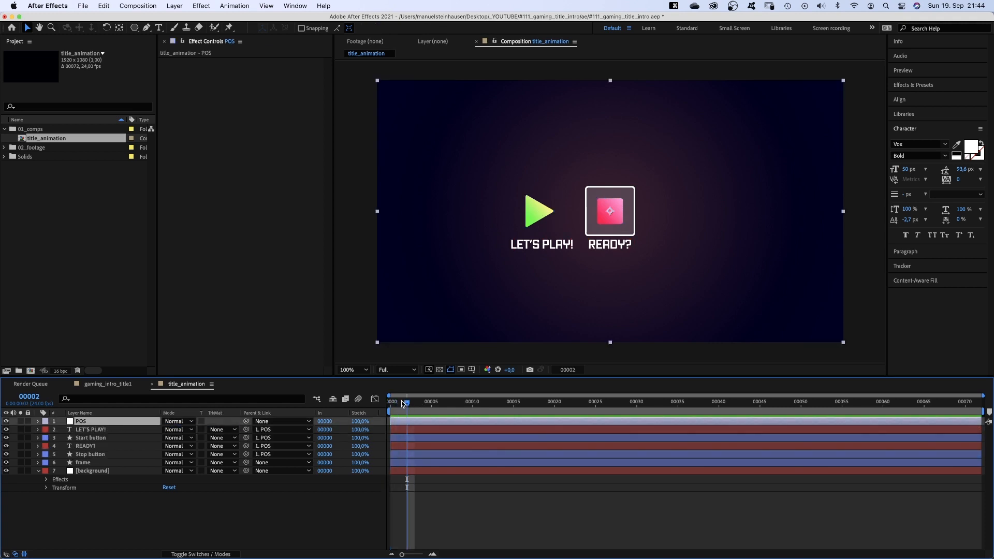
key("p")
left_click(62, 429)
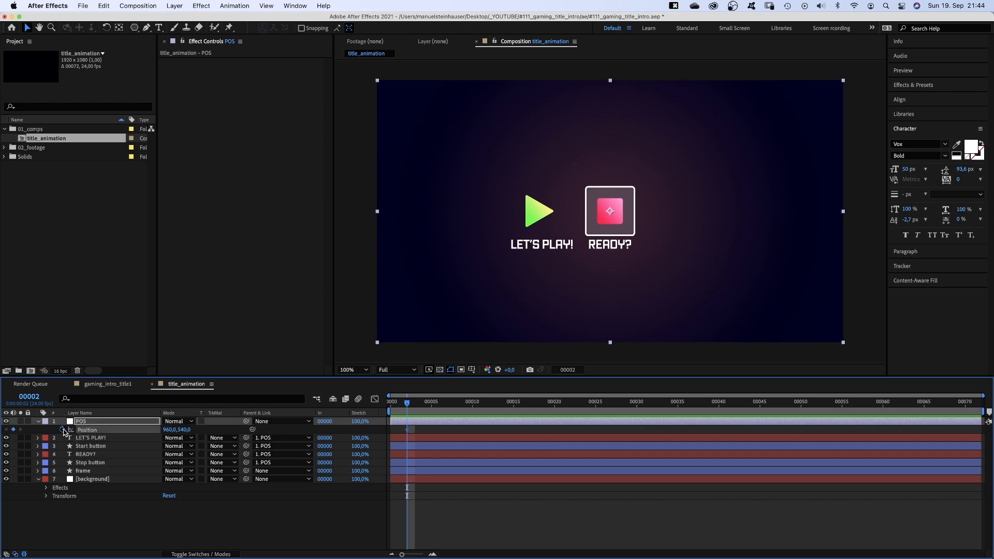
left_click_drag(464, 394, 489, 397)
left_click_drag(166, 430, 312, 437)
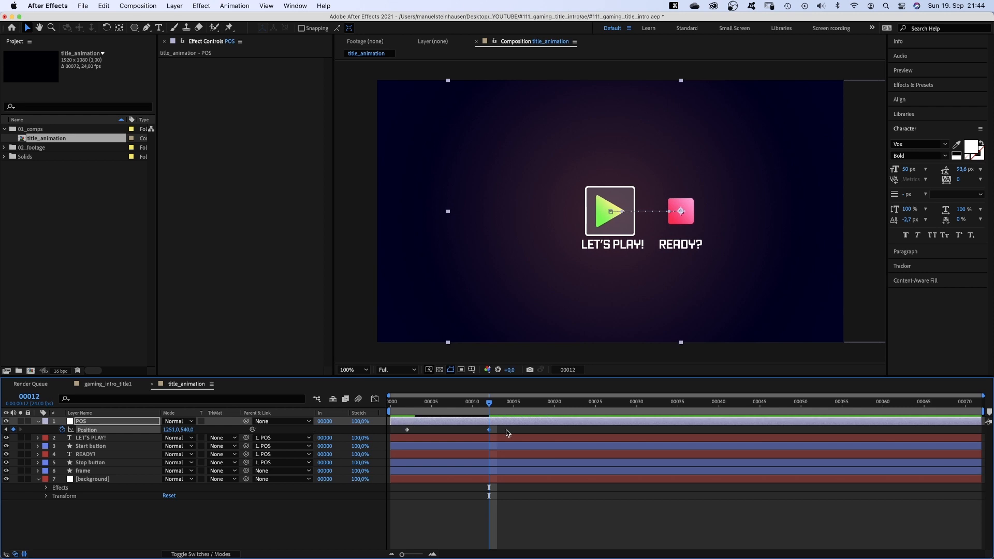
Step: Ease POS's Position keyframes in the speed graph into a steep curve peaking around frame 6, and preview the motion
left_click_drag(506, 430, 389, 438)
left_click(375, 400)
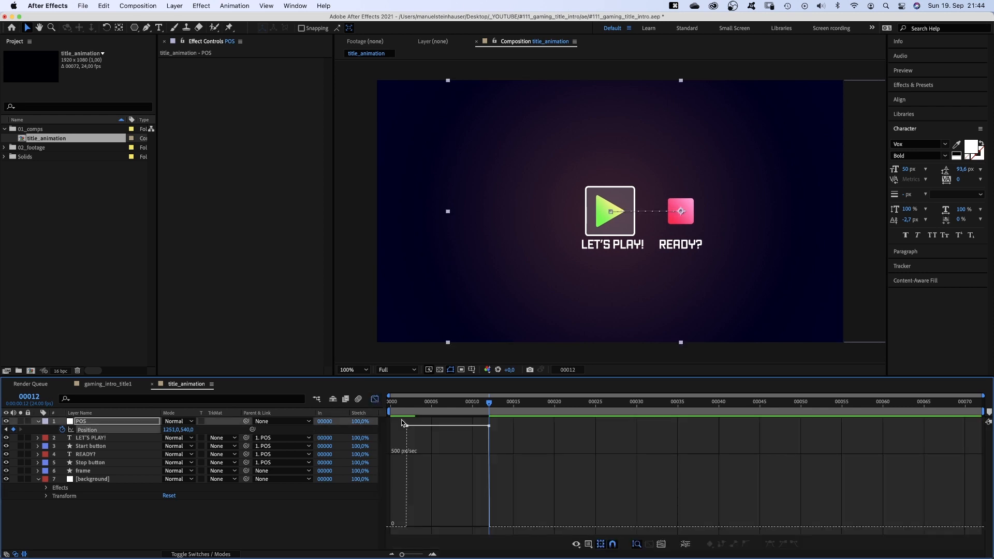
left_click(612, 544)
left_click(589, 544)
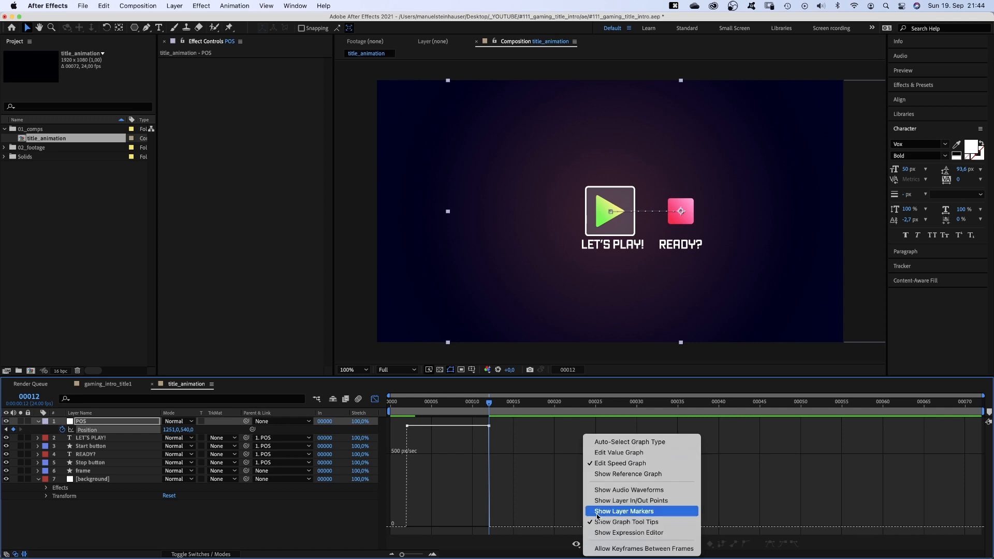
left_click(610, 465)
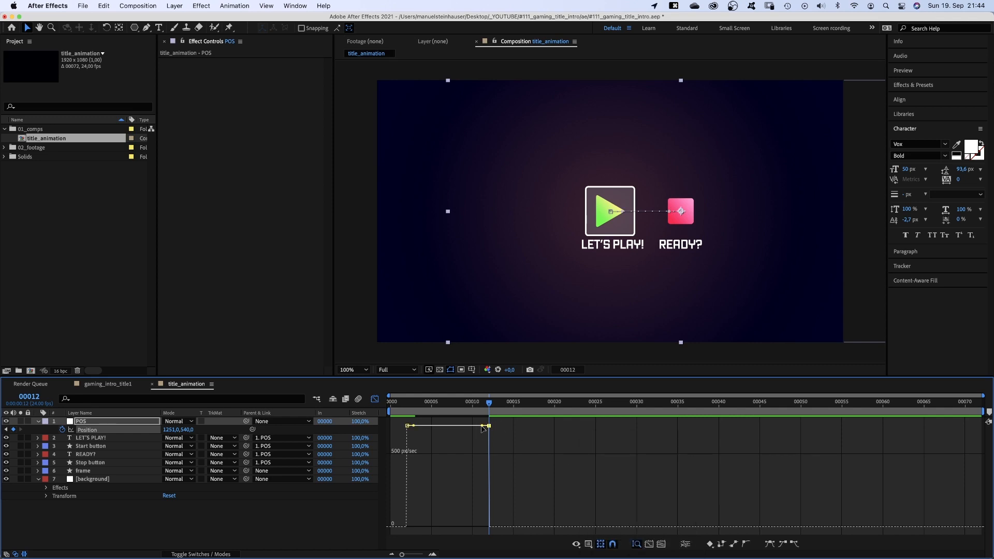
left_click_drag(488, 426, 434, 528)
key("KP_0")
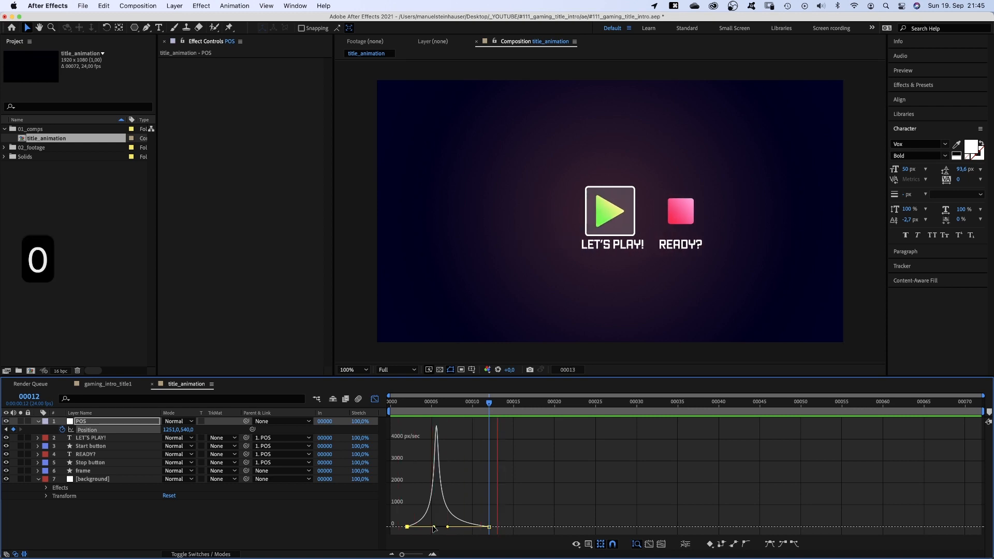
key("KP_0")
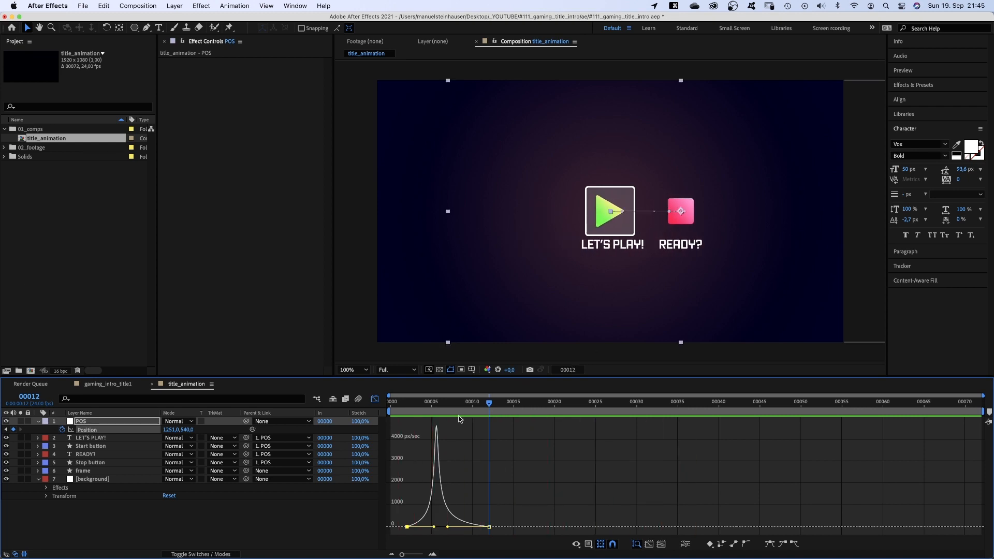
left_click(374, 399)
Step: Duplicate the frame layer and rename the copy frame_mask
left_click(80, 472)
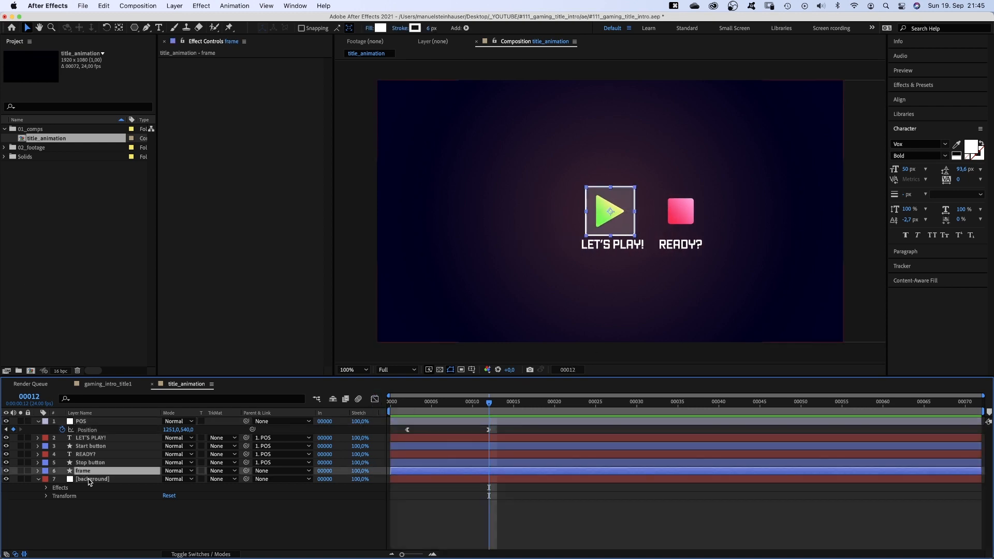
key("super+d")
key("Return")
key("BackSpace")
key("BackSpace")
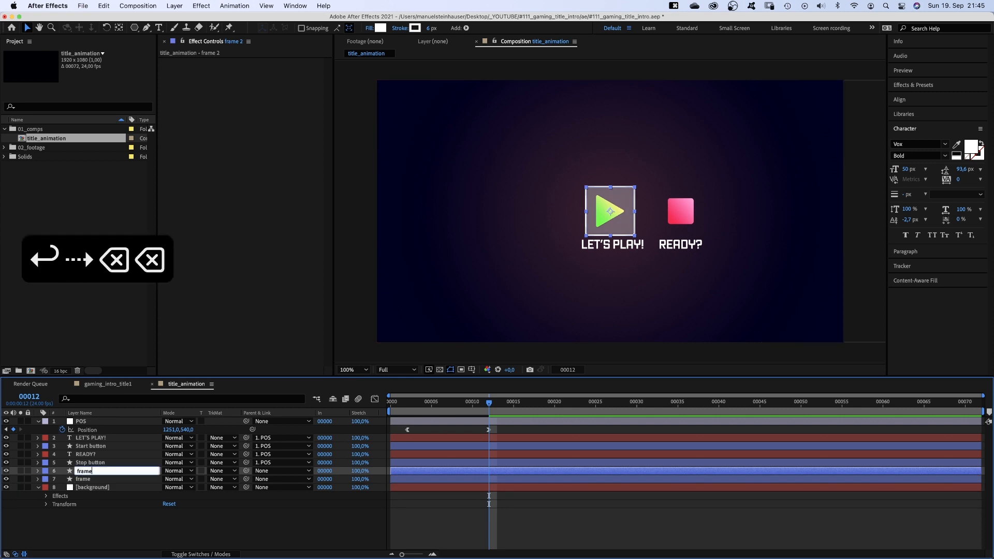
type("_mask")
key("Return")
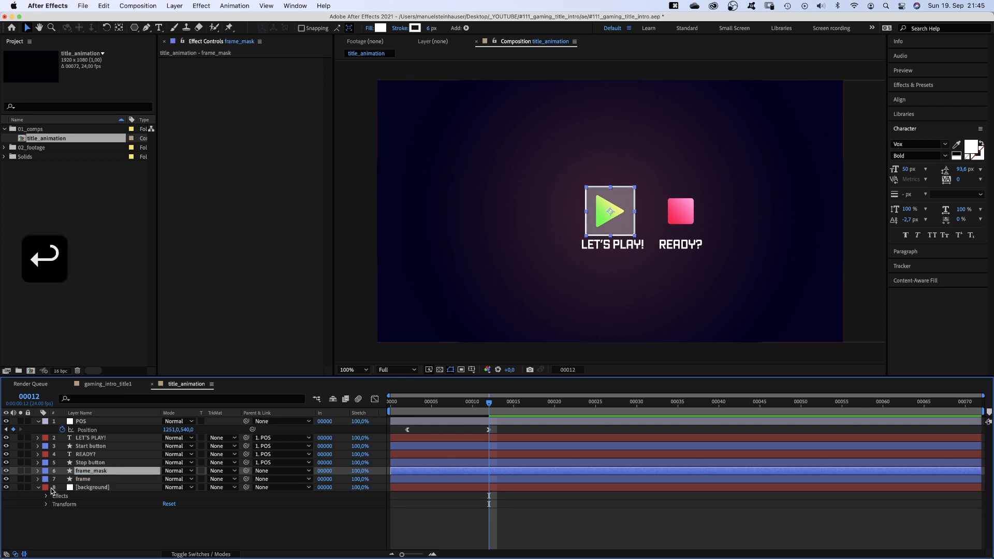
Step: Set the fill opacity of frame_mask's rectangle to 100% and hide the layer
left_click(37, 471)
left_click(46, 479)
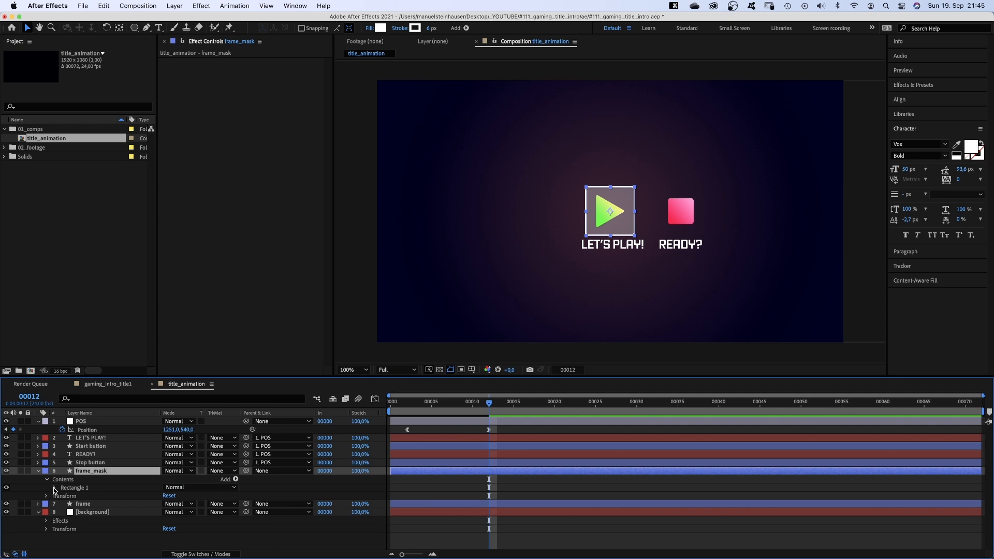
left_click(54, 488)
scroll(118, 547, "down", 1)
left_click_drag(166, 547, 210, 545)
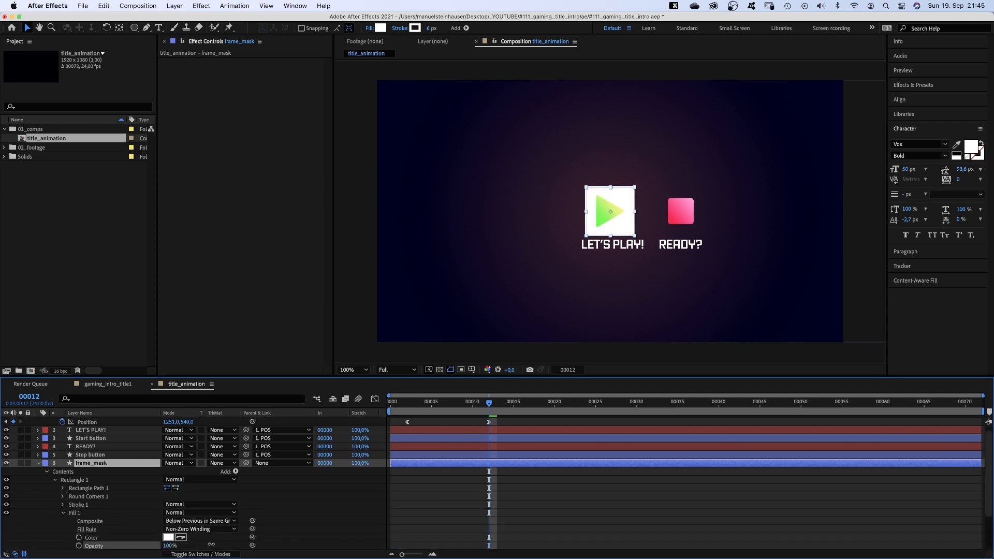
left_click(46, 499)
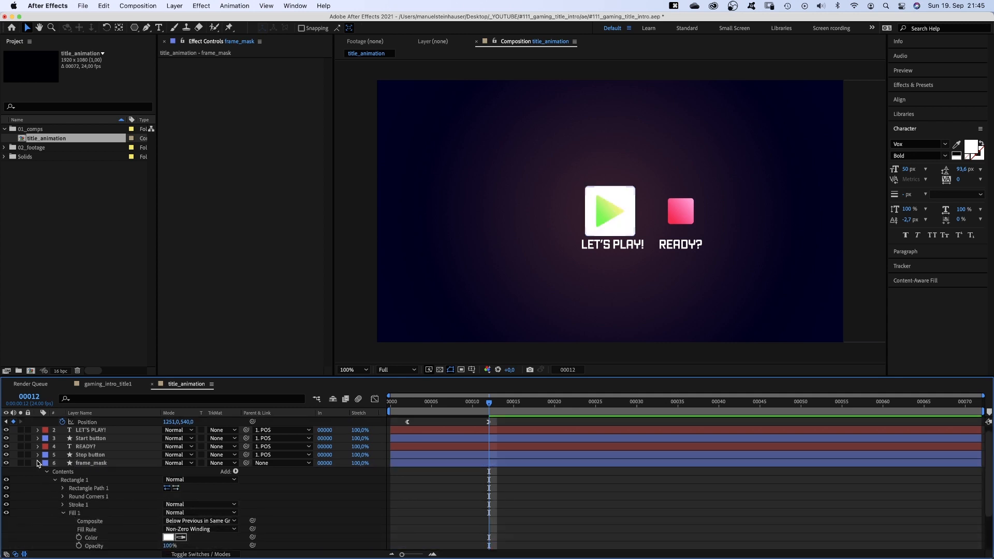
left_click(37, 463)
left_click(7, 471)
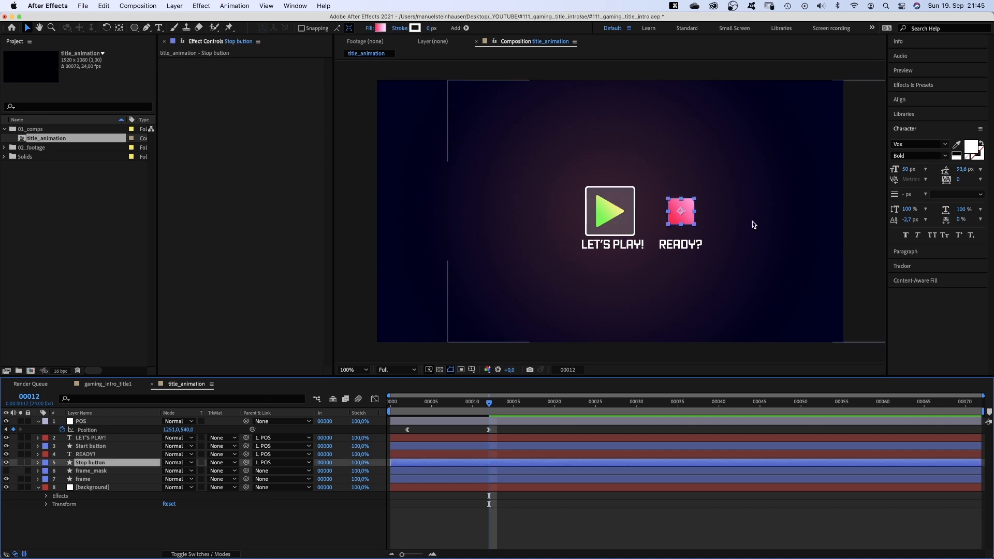
Step: Apply the Set Matte effect to the Stop button layer with frame_mask as the matte source
left_click(913, 85)
left_click(926, 98)
type("set matte")
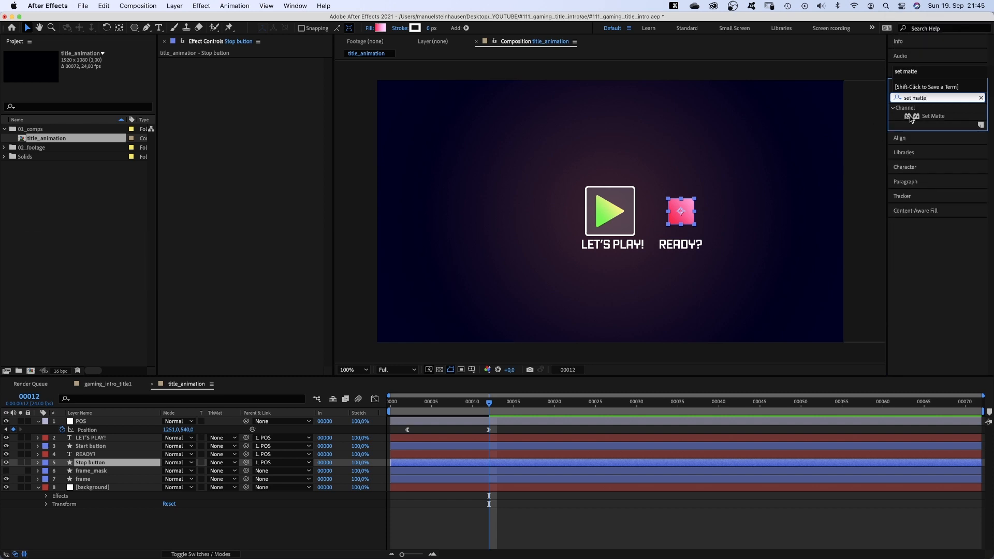
left_click_drag(911, 118, 211, 104)
left_click(271, 70)
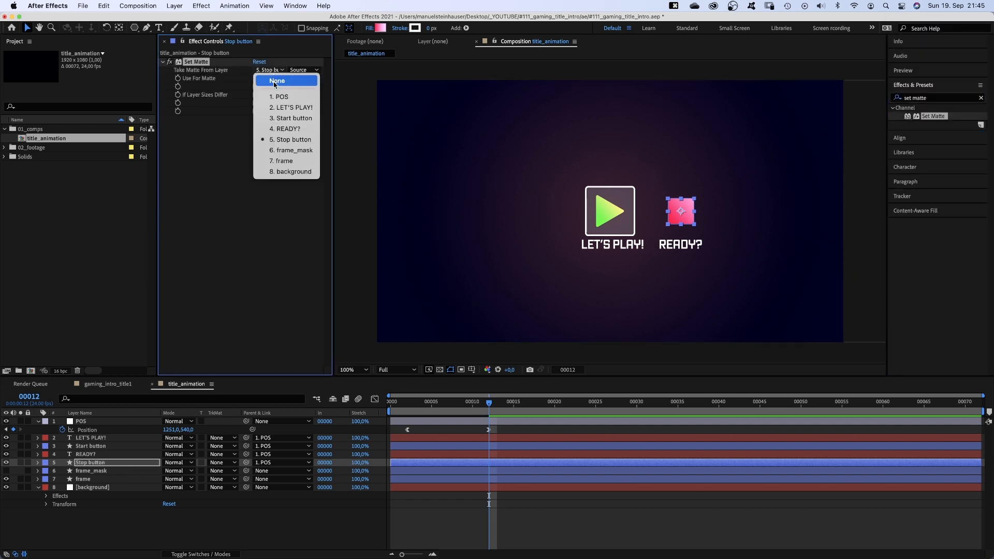
left_click(285, 150)
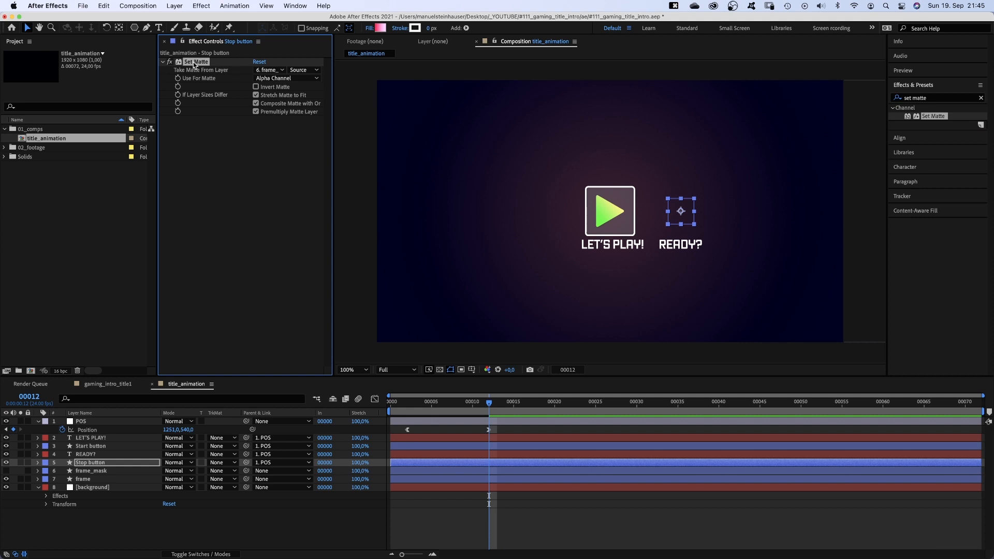
Step: Copy the Stop button's Set Matte effect onto the Start button layer
key("cmd+c")
left_click(89, 447)
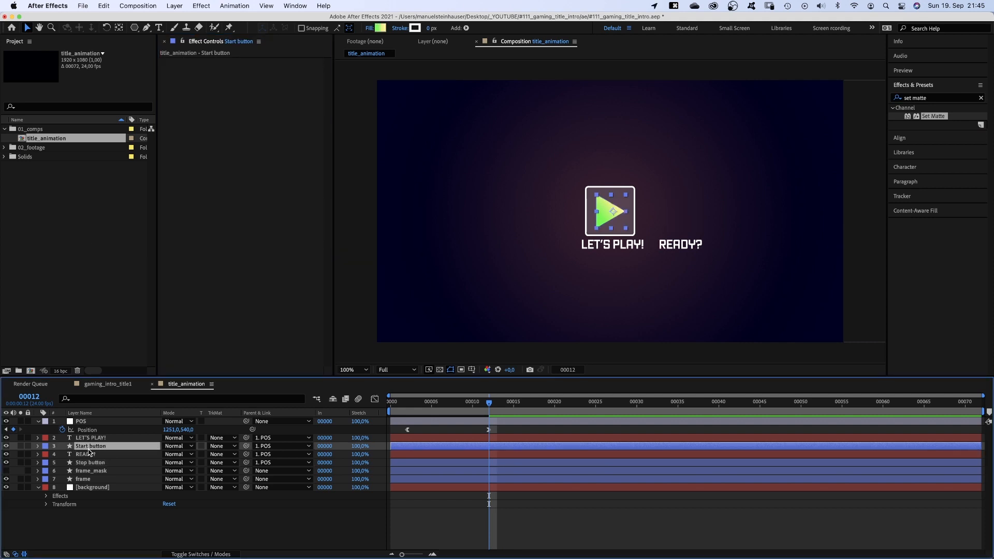
key("cmd+v")
Step: Add Opacity keyframes to the LET'S PLAY! and READY? text layers at frames 2 and 9
left_click(89, 438)
left_click(89, 454, "super")
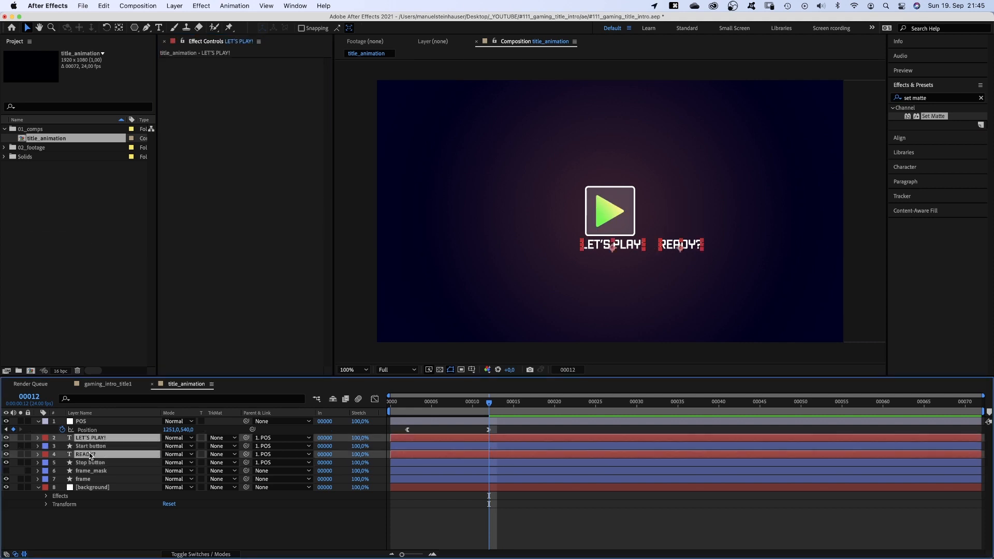
key("t")
left_click_drag(440, 400, 407, 401)
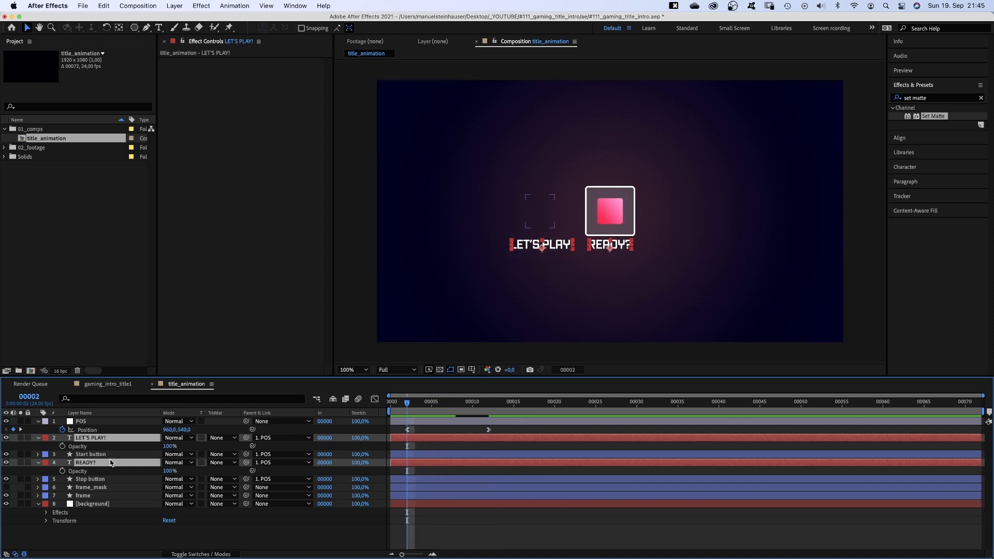
left_click(63, 447)
left_click_drag(411, 405, 463, 403)
left_click(145, 511)
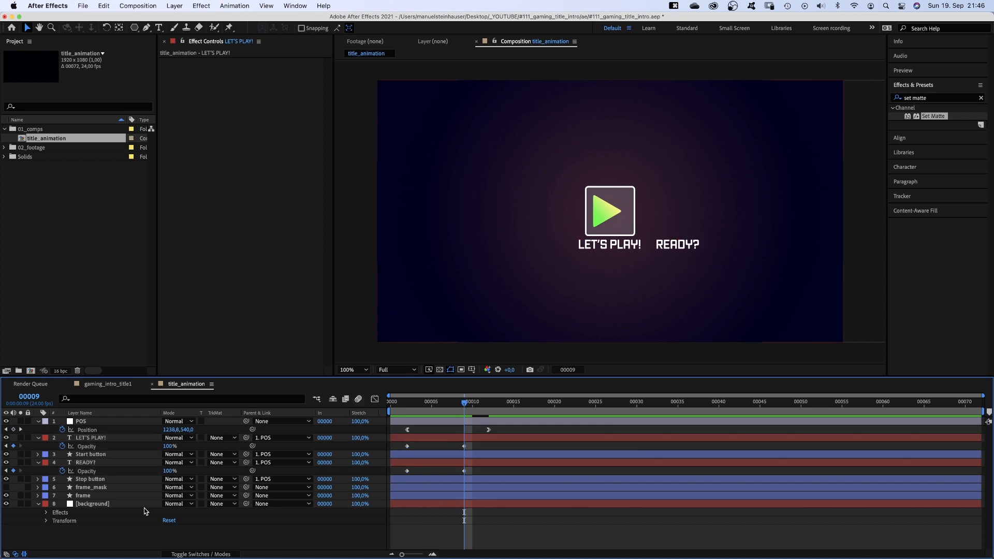
Step: Set READY?'s opacity to 0% at frame 9 and LET'S PLAY!'s to 0% at frame 2, and preview the crossfade
left_click_drag(167, 474, 66, 476)
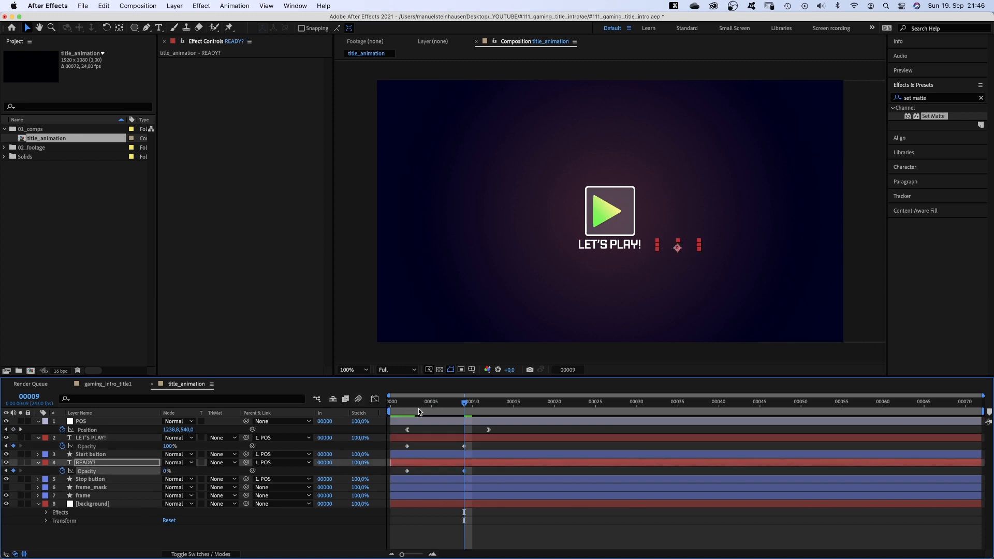
left_click(410, 405)
left_click(186, 447)
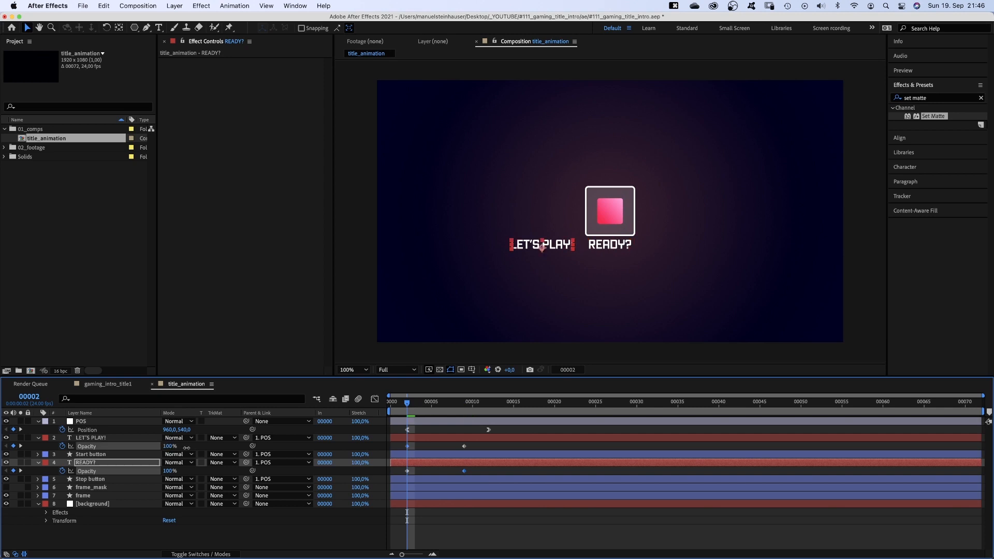
left_click_drag(187, 447, 103, 451)
left_click(233, 540)
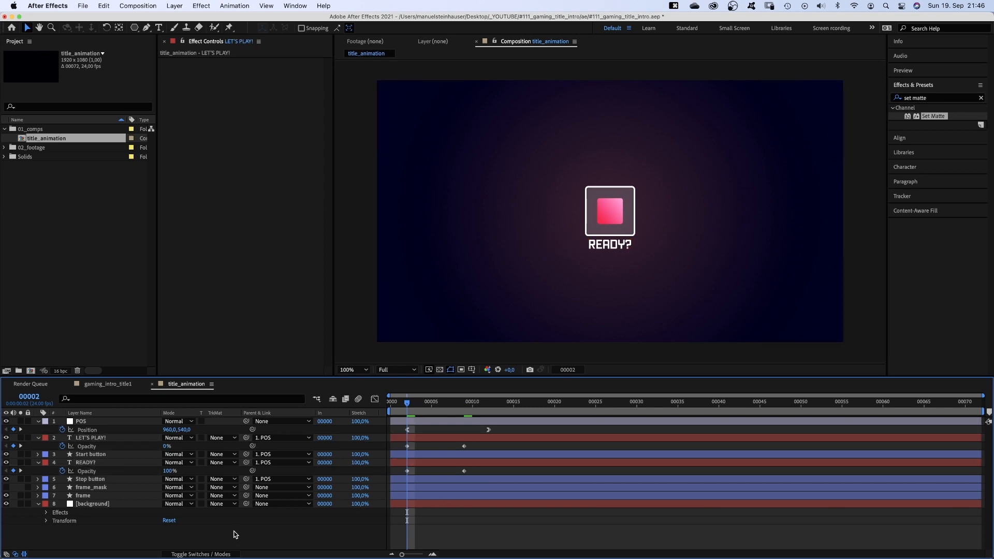
key("KP_0")
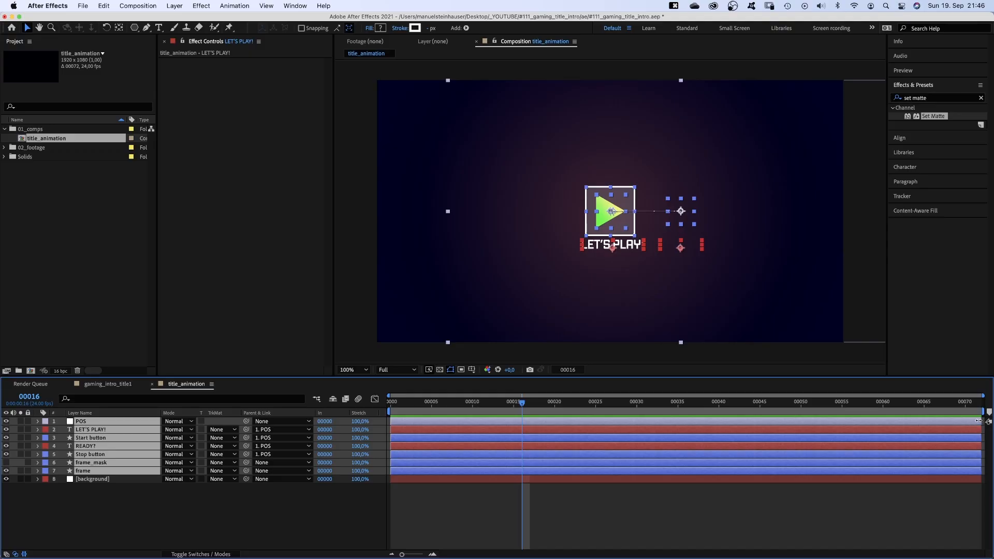
Step: Trim all layers except the background to end at frame 16, and play back the result
left_click_drag(978, 421, 521, 421)
left_click(496, 506)
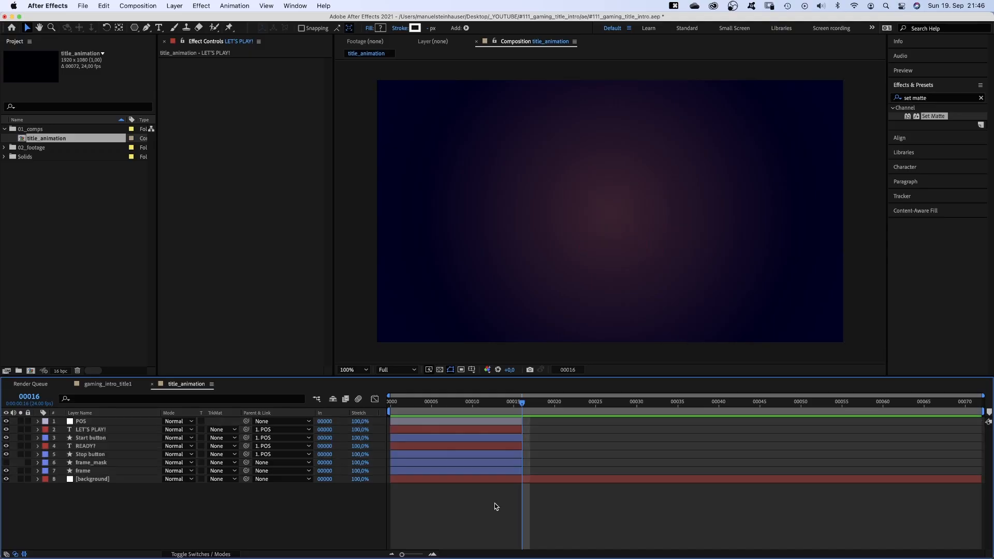
key("space")
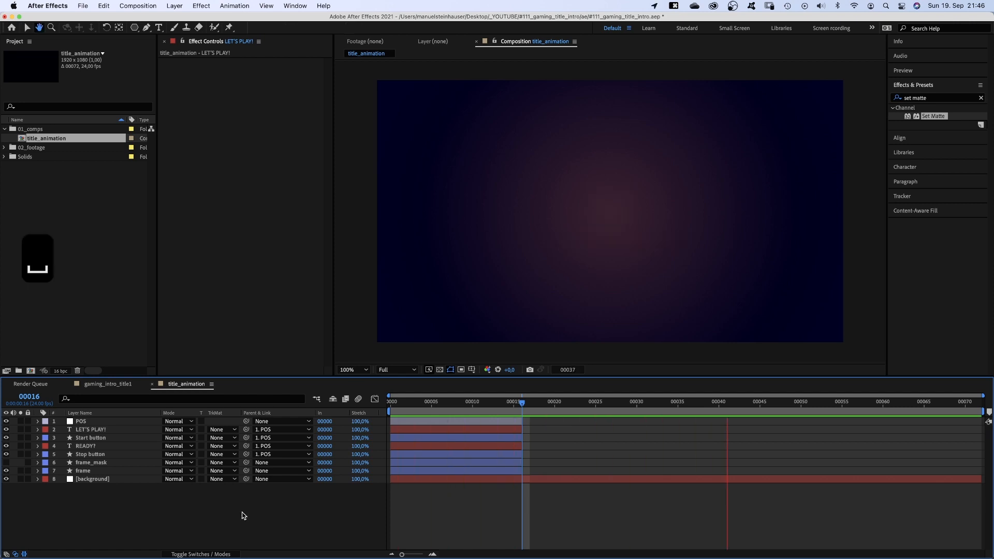
Step: Duplicate frame_mask, place the copy at the top of the layer stack and shift it to start at frame 16
left_click(93, 464)
key("super+d")
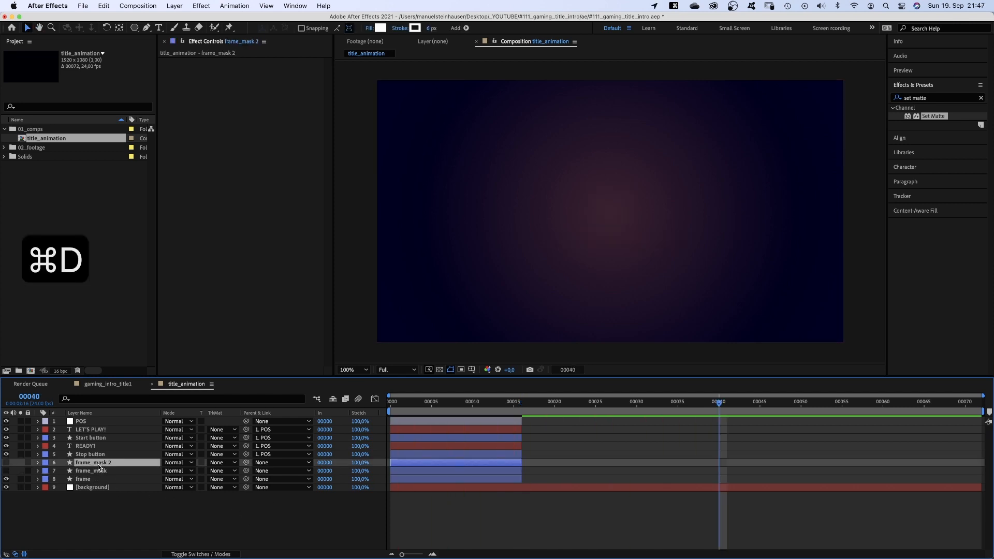
left_click_drag(101, 463, 109, 425)
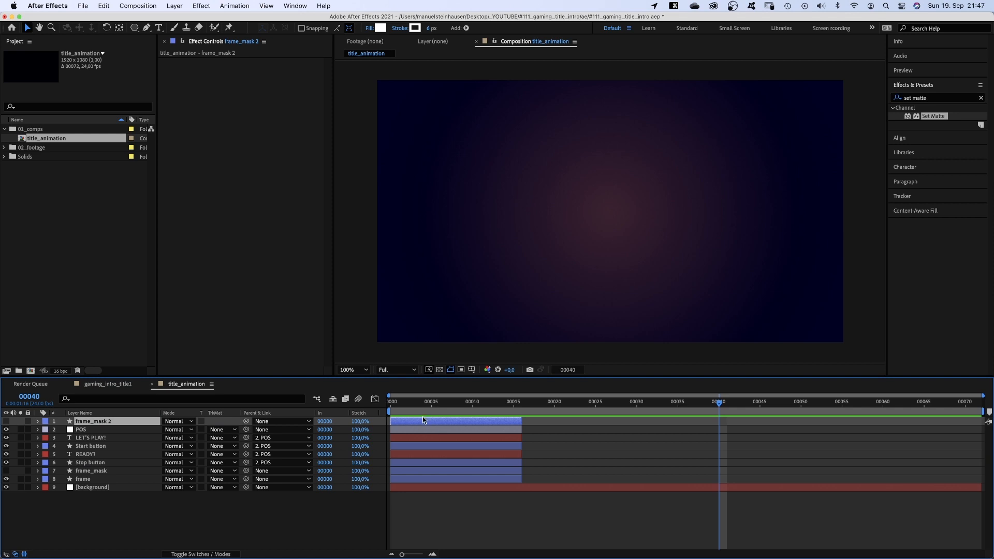
left_click_drag(467, 422, 582, 423)
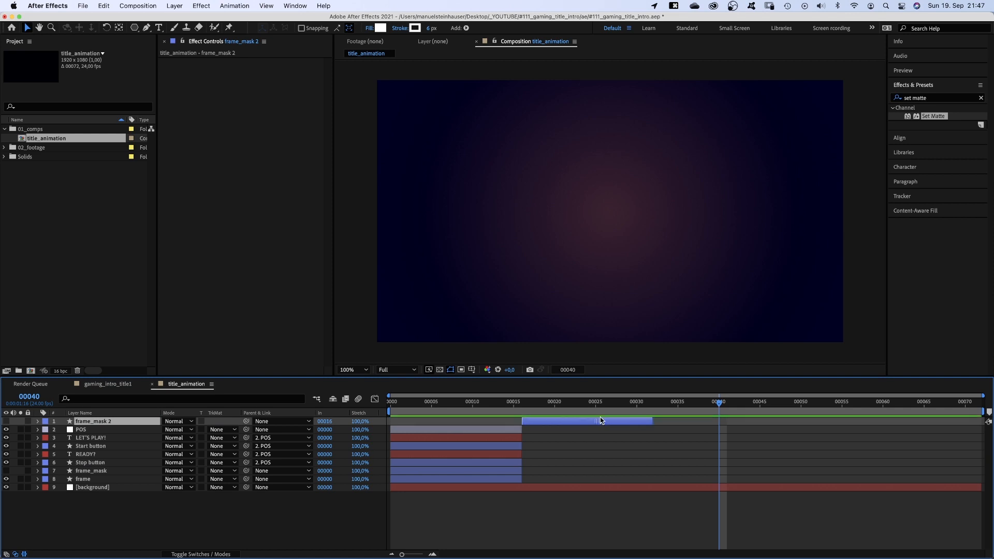
Step: Make frame_mask 2 visible and keyframe its Scale at 100% on frame 16 and 95% on frame 19
left_click(587, 405)
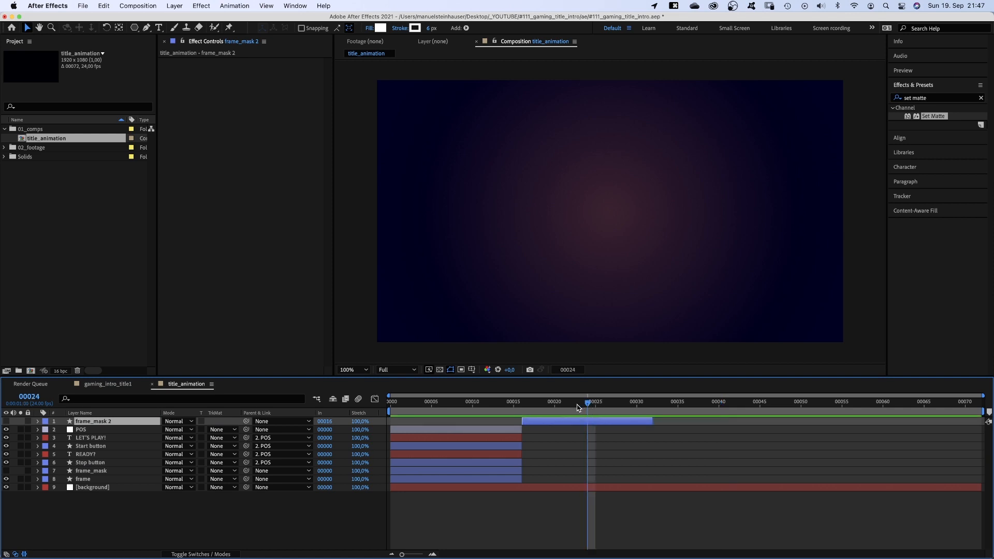
left_click(6, 422)
key("s")
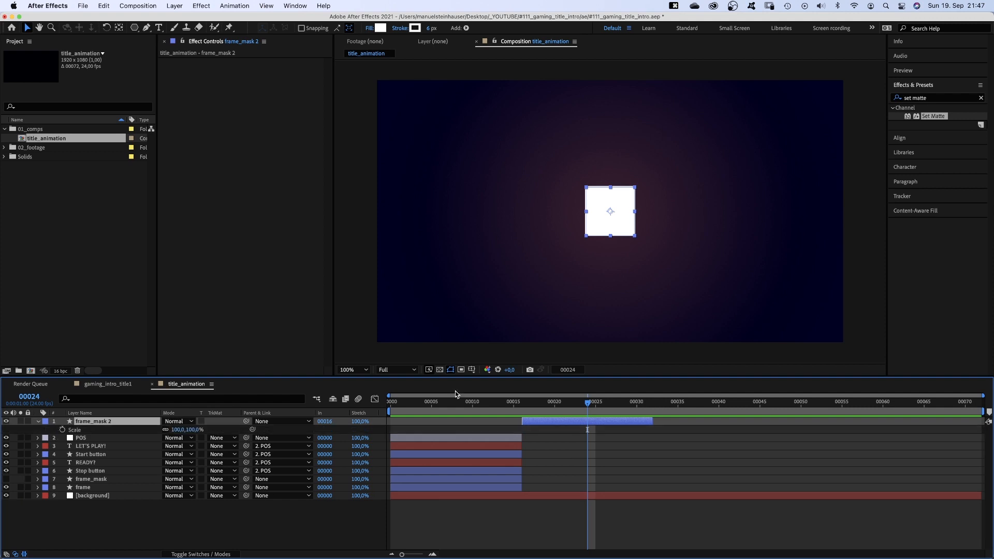
left_click(523, 403)
left_click(62, 430)
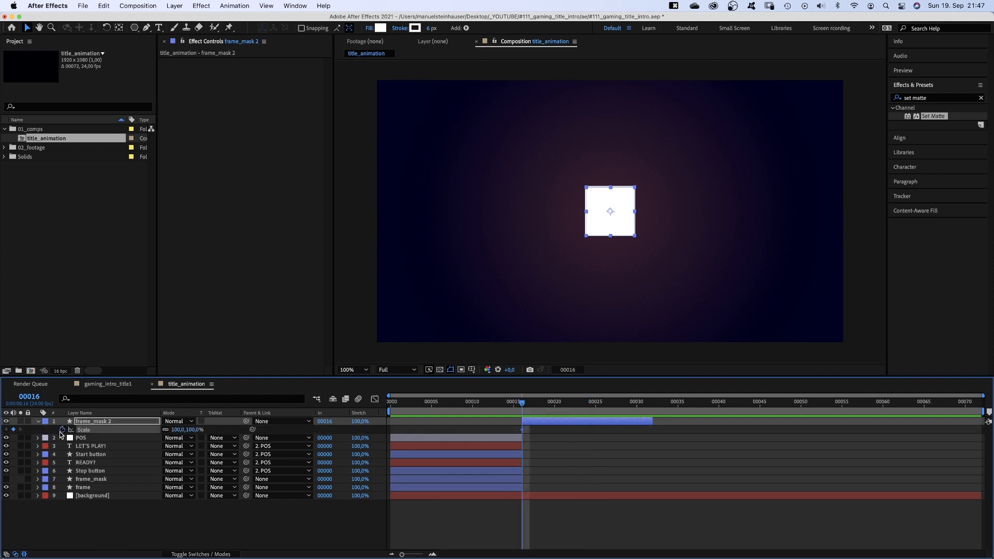
left_click_drag(542, 403, 546, 408)
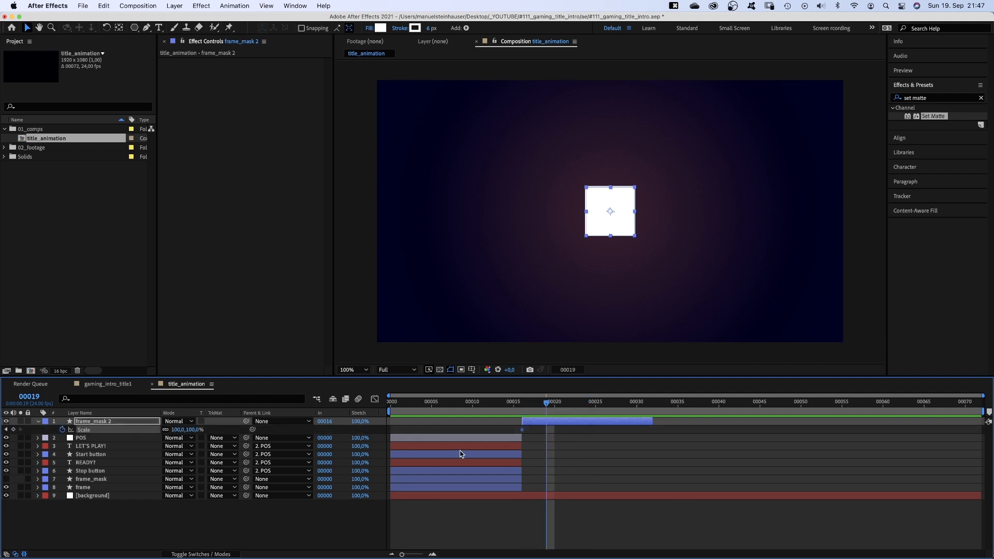
type("95")
key("Return")
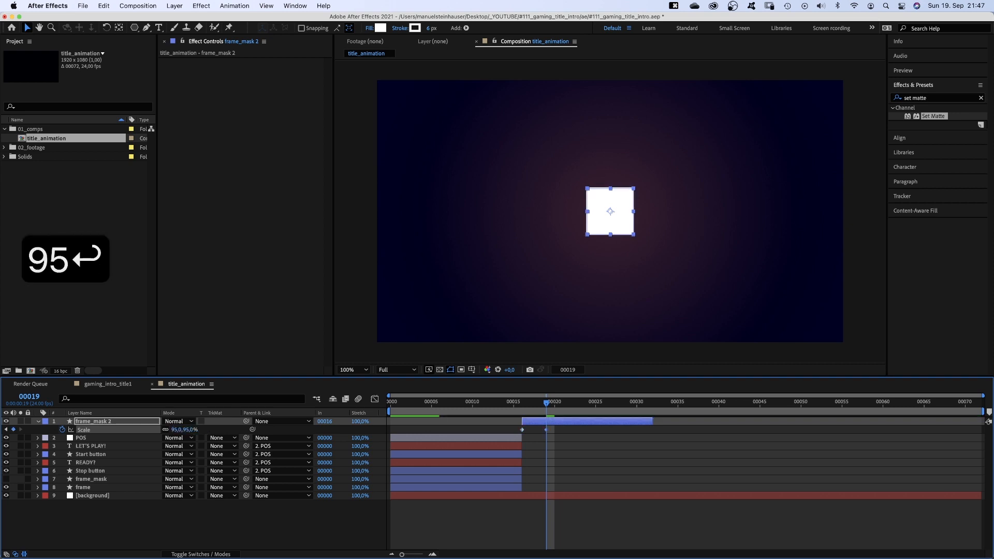
Step: Set frame_mask 2's Scale back to 100% at frame 21 and add an Opacity keyframe on the same frame
left_click_drag(551, 404, 563, 403)
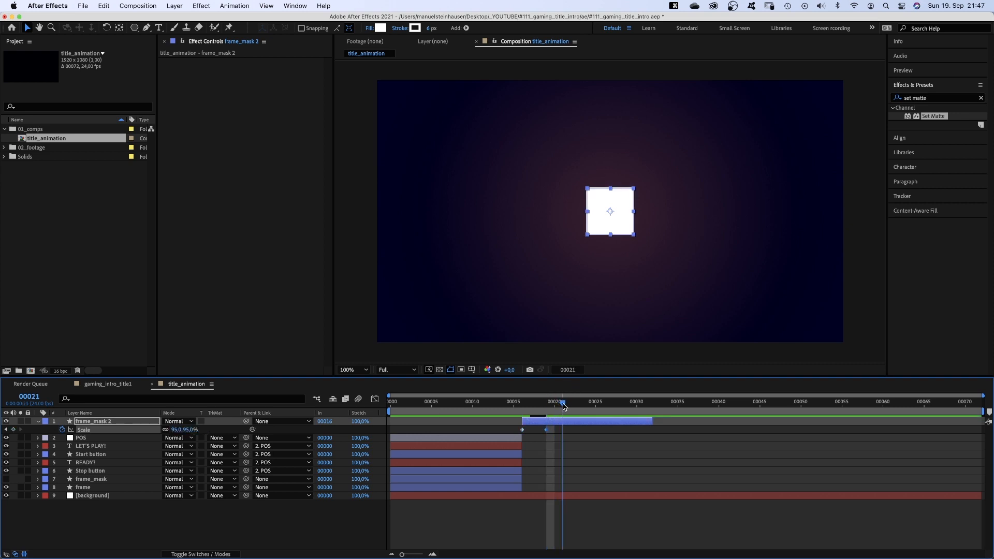
type("100")
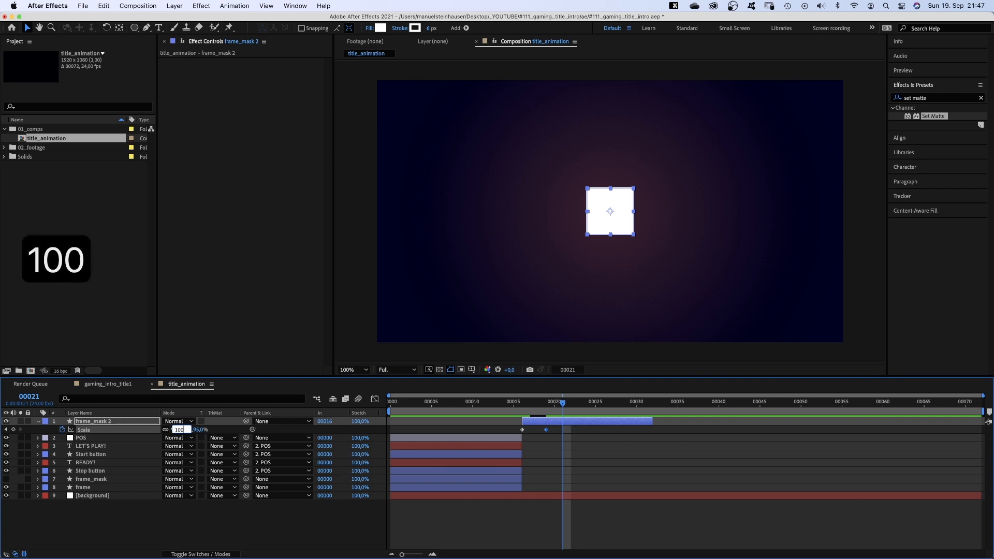
key("Return")
key("shift+t")
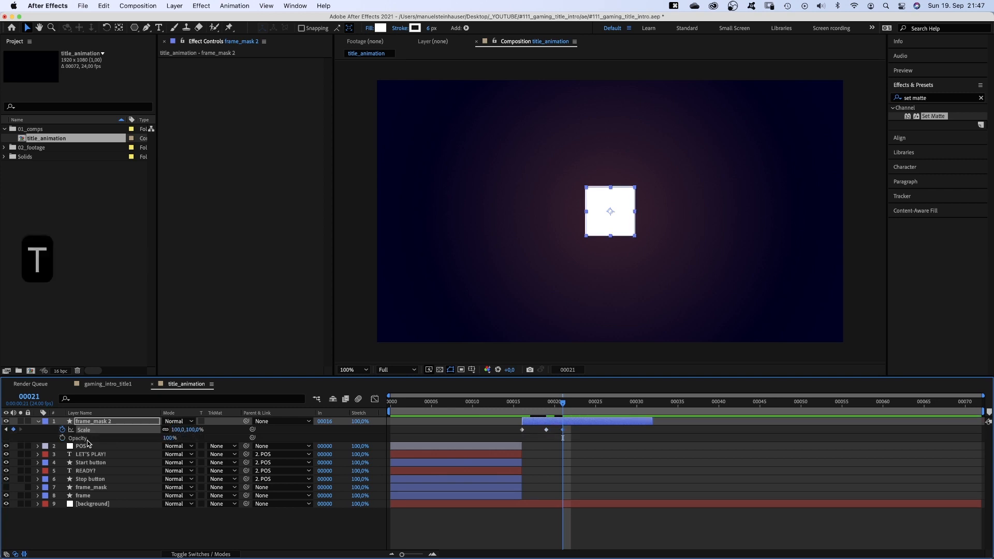
key("alt+shift+t")
Step: Set frame_mask 2's Scale to 290% and Opacity to 0% at frame 25, and trim the layer's end to just after frame 26
left_click(591, 401)
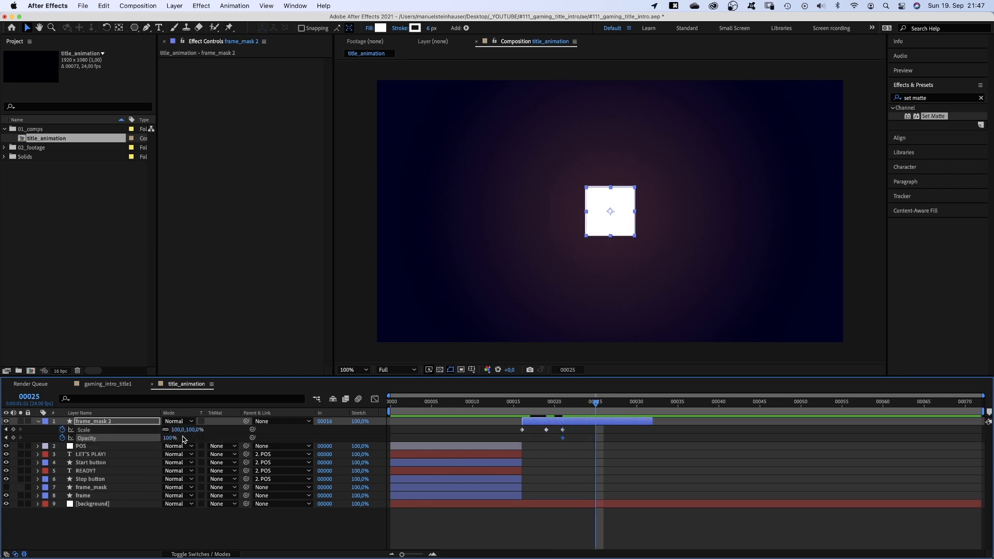
type("290")
key("Return")
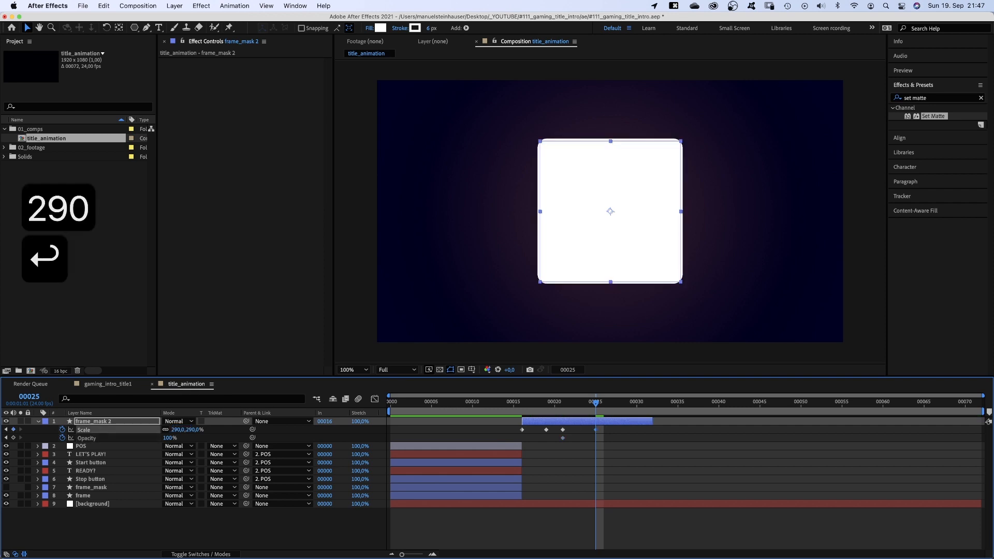
left_click(168, 438)
type("0")
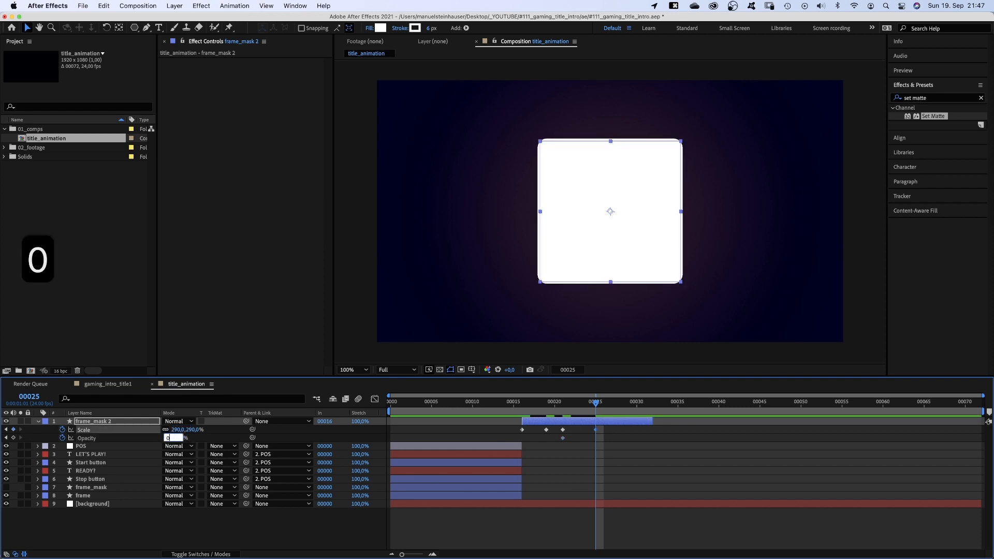
key("Return")
left_click(603, 401)
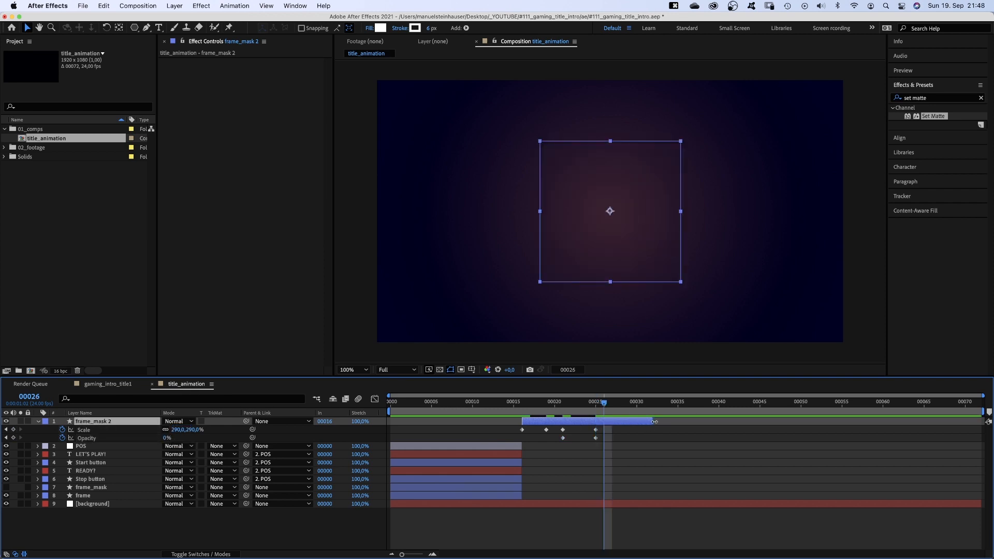
left_click_drag(654, 421, 612, 422)
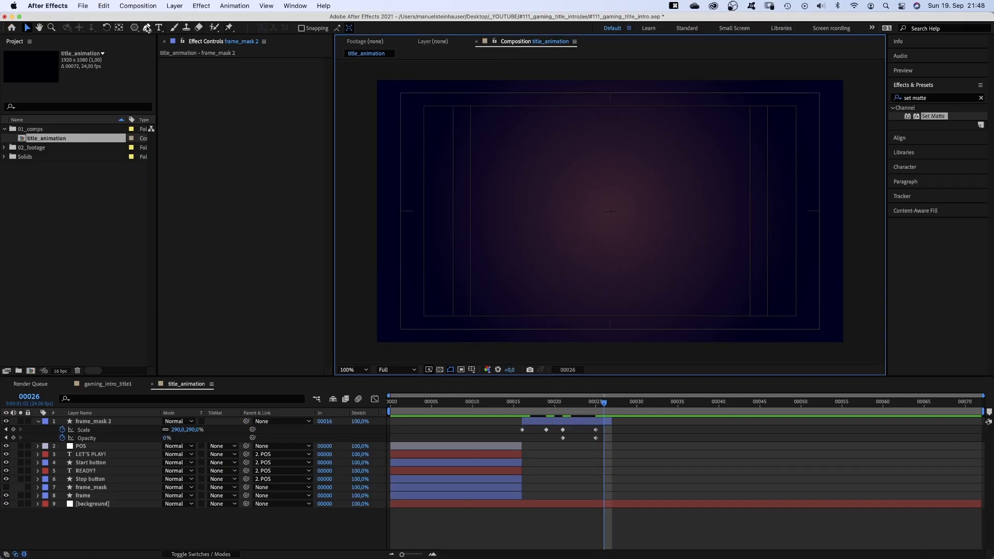
Step: With the Pen tool, draw a straight line from near the composition's centre to beyond its upper-right corner, with a 24 px stroke
left_click(147, 28)
left_click(618, 207)
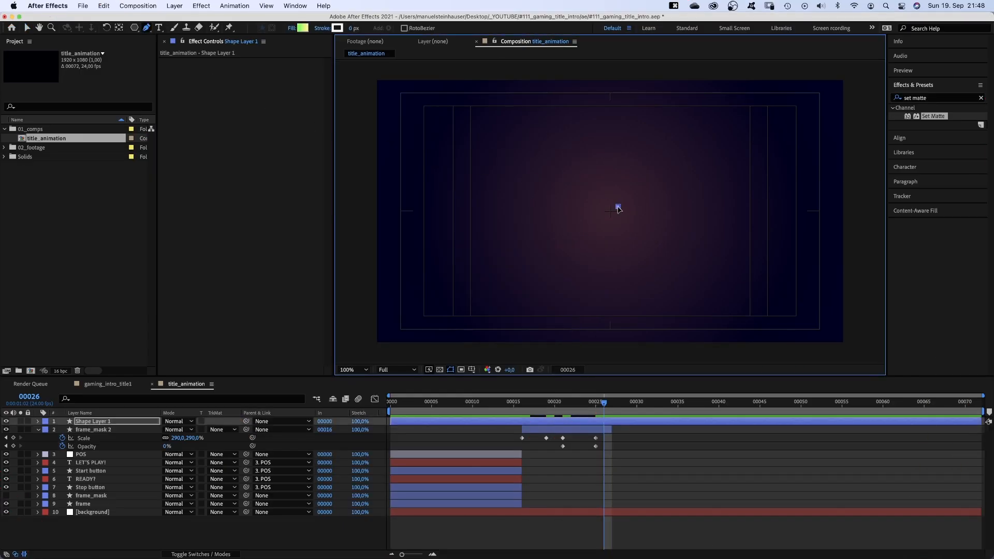
left_click(856, 75)
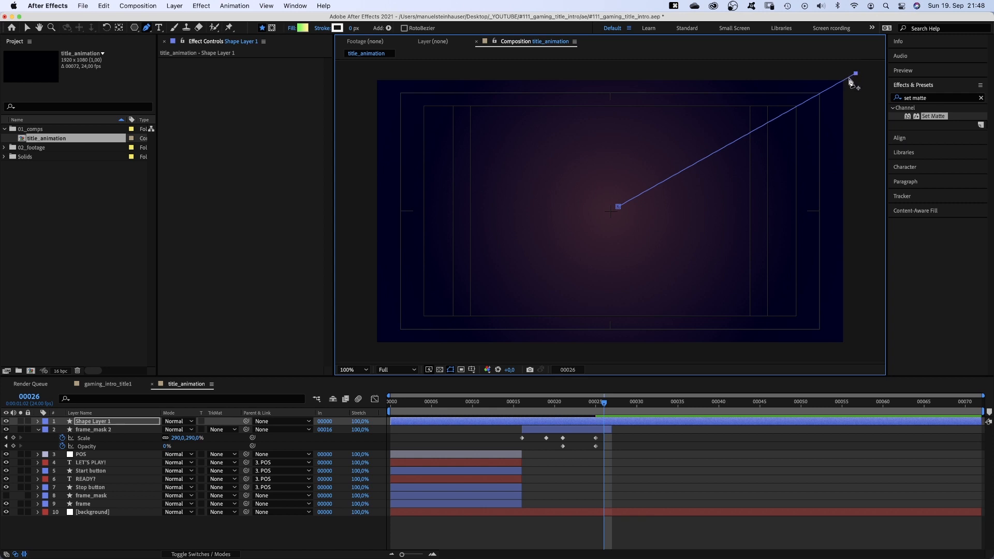
left_click(352, 29)
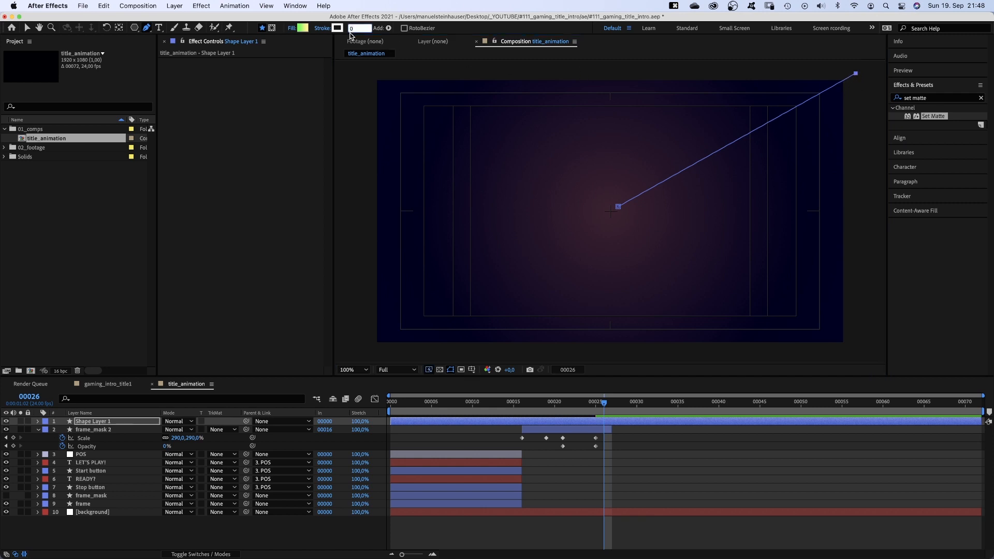
type("24")
key("Return")
Step: Rename the new line layer as speed line 1 and trim it to run from frame 22 up to frame 34
left_click(109, 424)
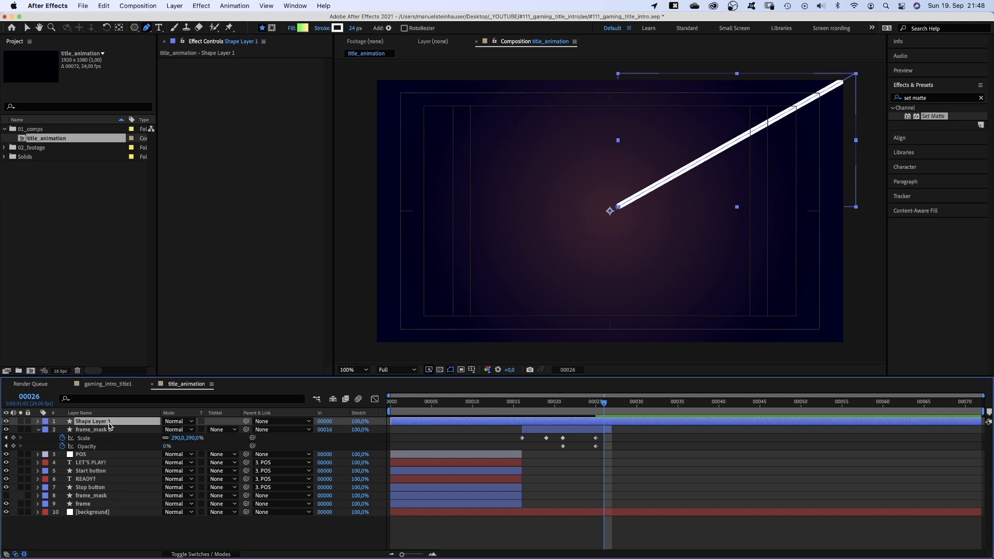
key("Return")
type("speed line 1")
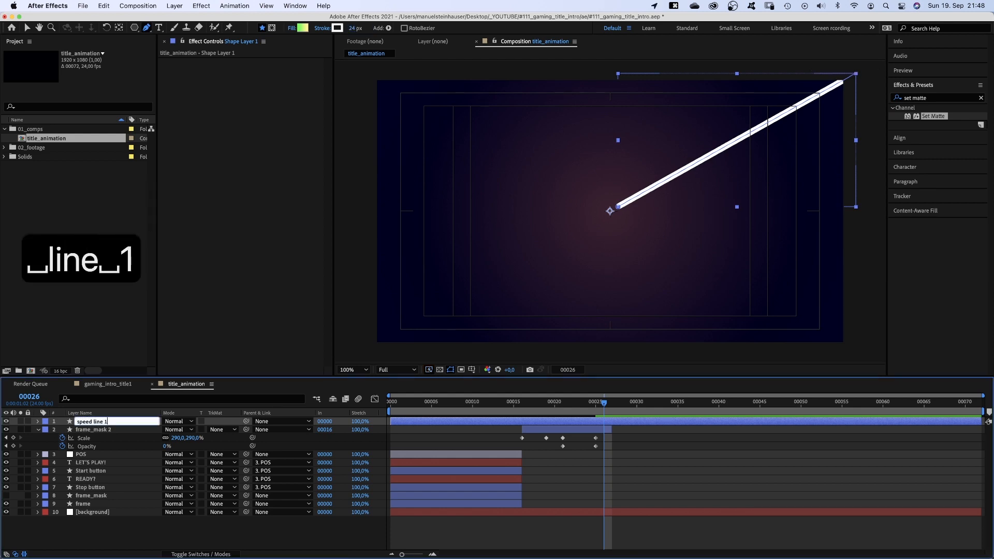
left_click(414, 427)
left_click_drag(391, 422, 672, 414)
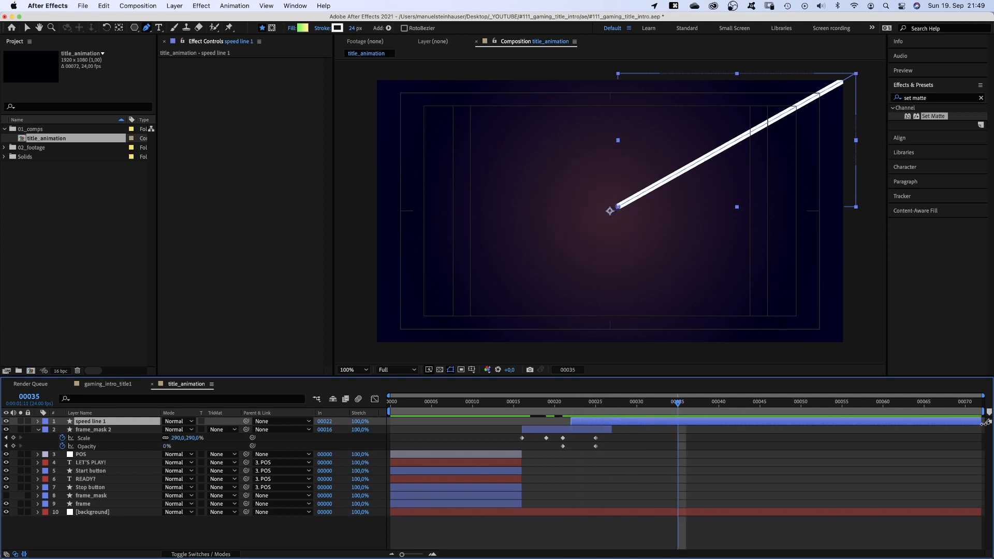
left_click_drag(983, 422, 669, 422)
left_click(671, 405)
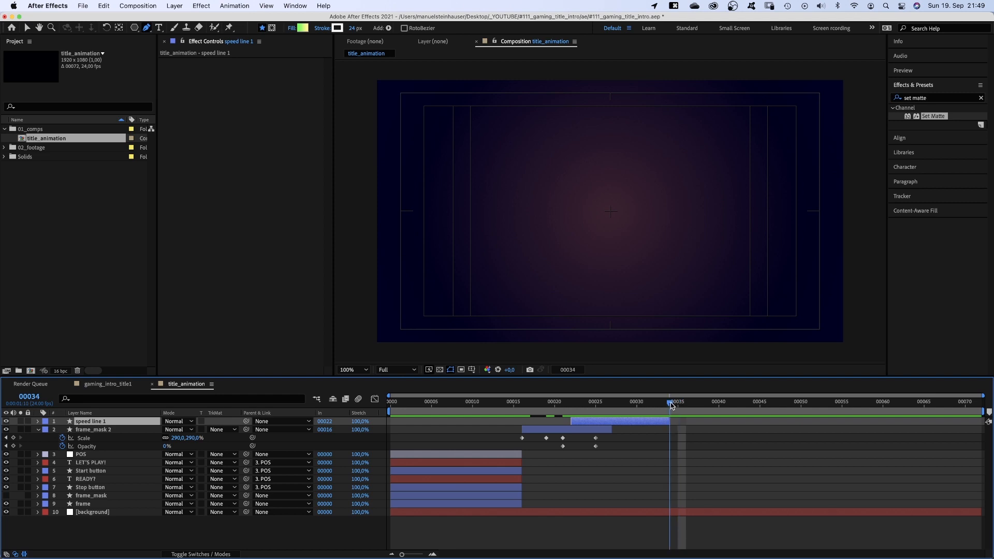
Step: Taper speed line 1's stroke by setting its Taper Start Length to 100%
left_click(645, 404)
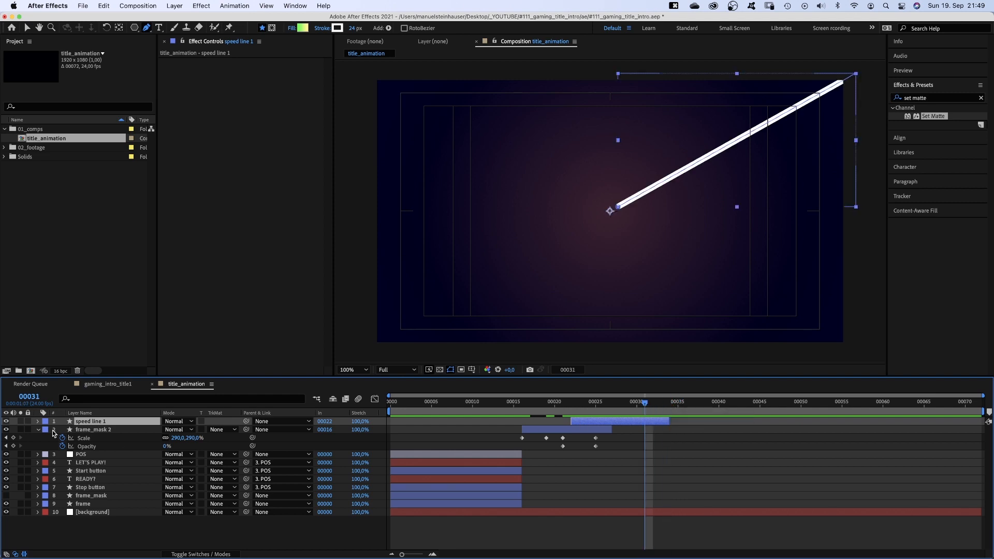
left_click(38, 422)
left_click(46, 430)
left_click(55, 438)
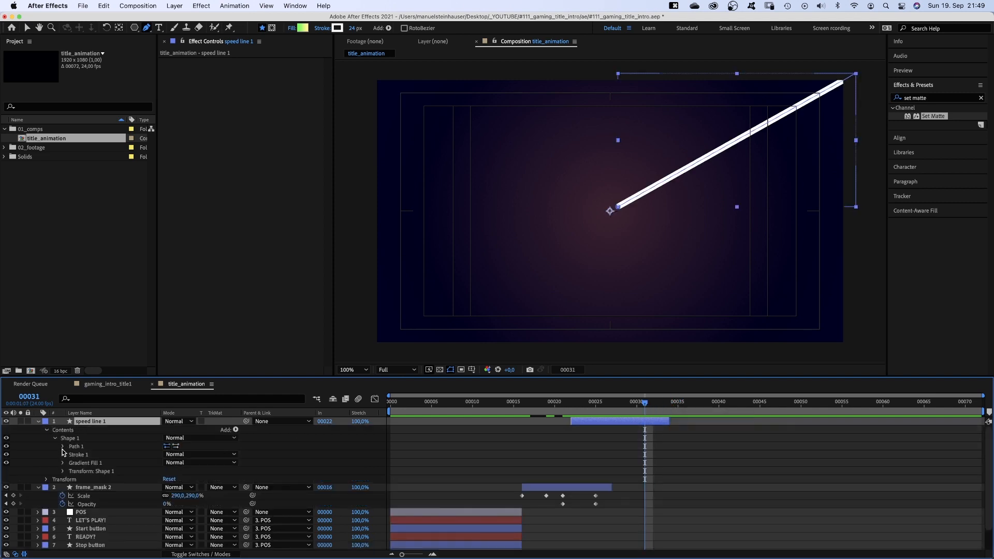
left_click(62, 454)
left_click(71, 529)
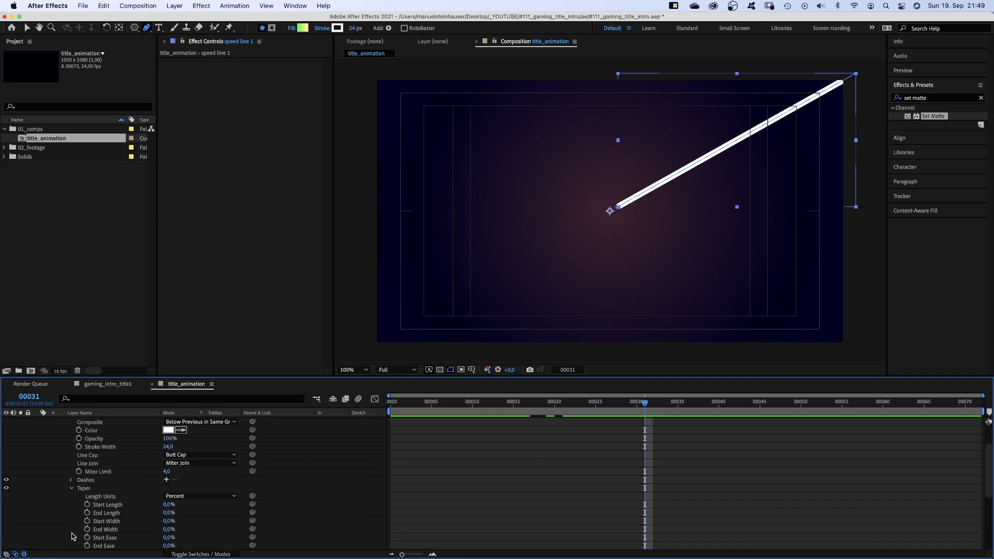
left_click_drag(169, 504, 89, 500)
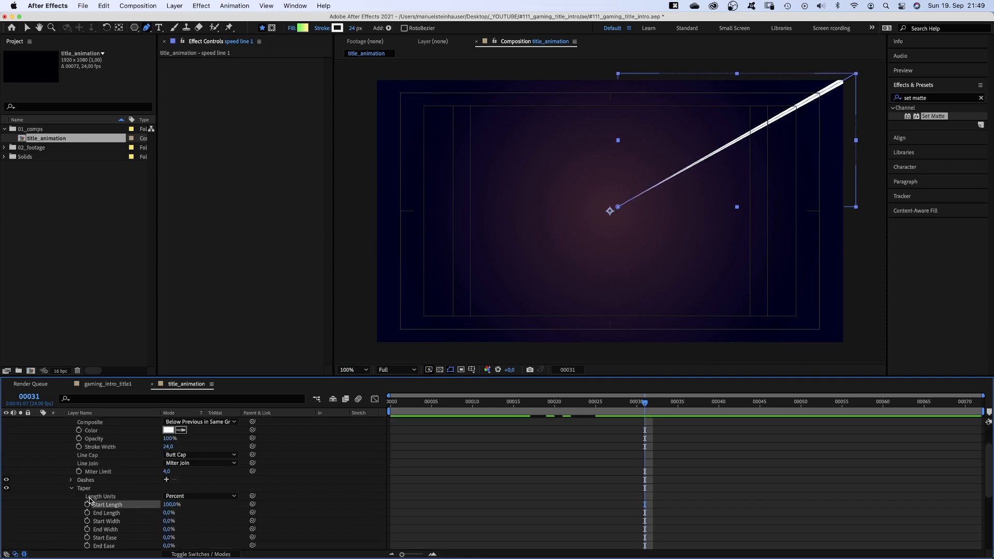
left_click(71, 489)
scroll(958, 477, "up", 3)
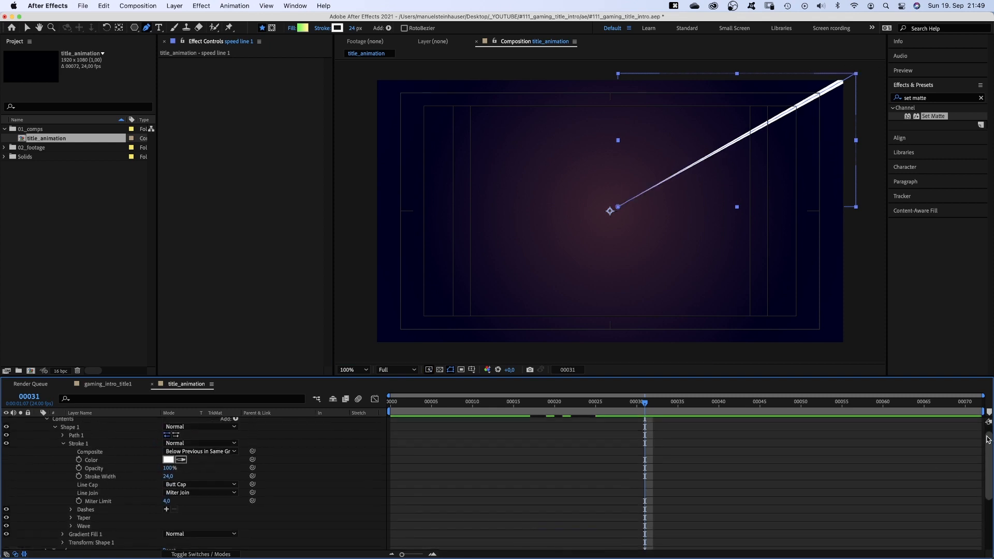
left_click(63, 455)
Step: Add Trim Paths to speed line 1 and keyframe its End at 0% on frame 22
left_click(236, 429)
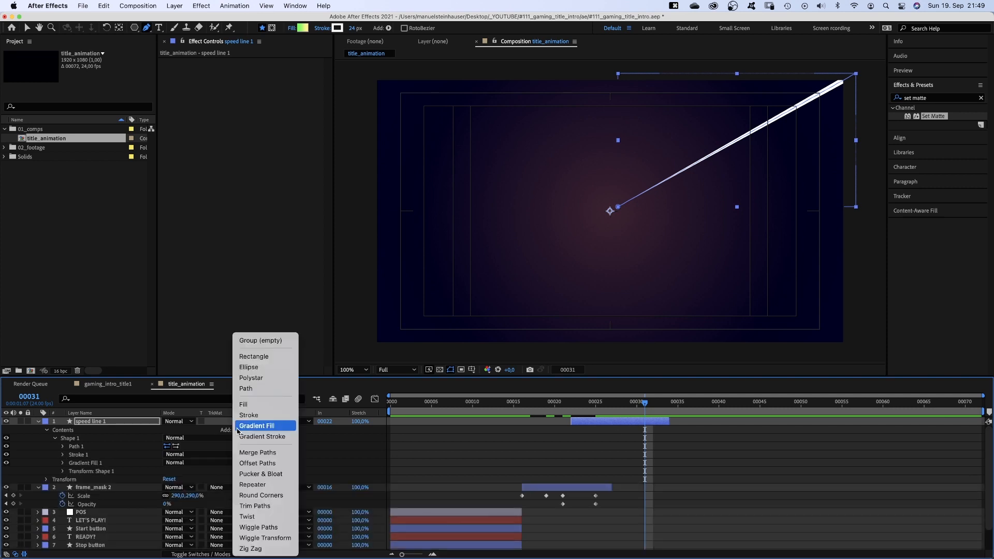
left_click(259, 506)
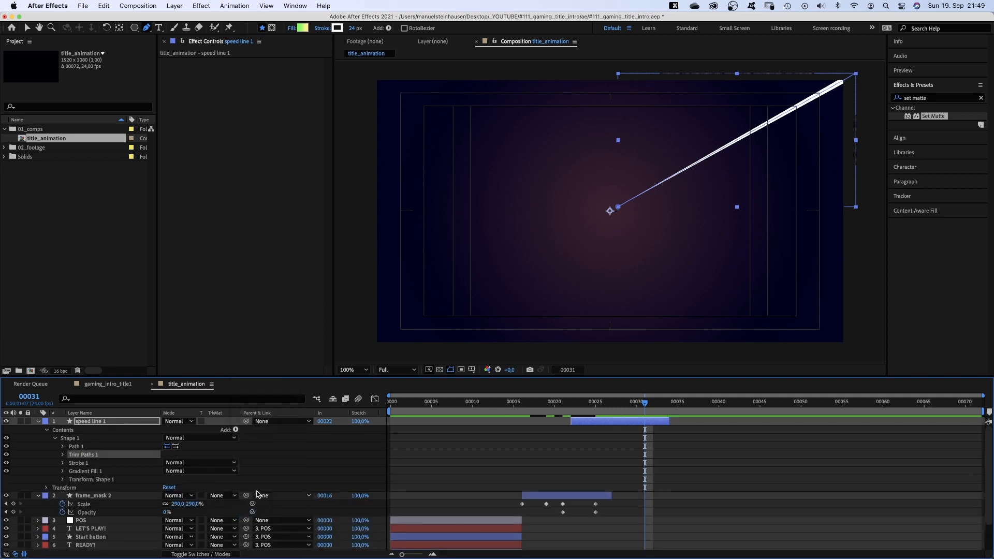
left_click(62, 455)
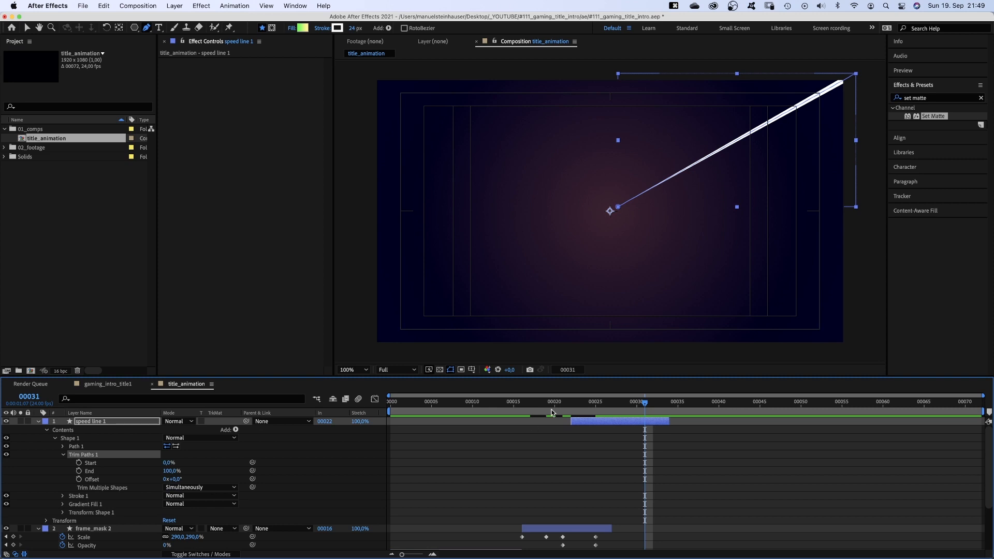
left_click(571, 404)
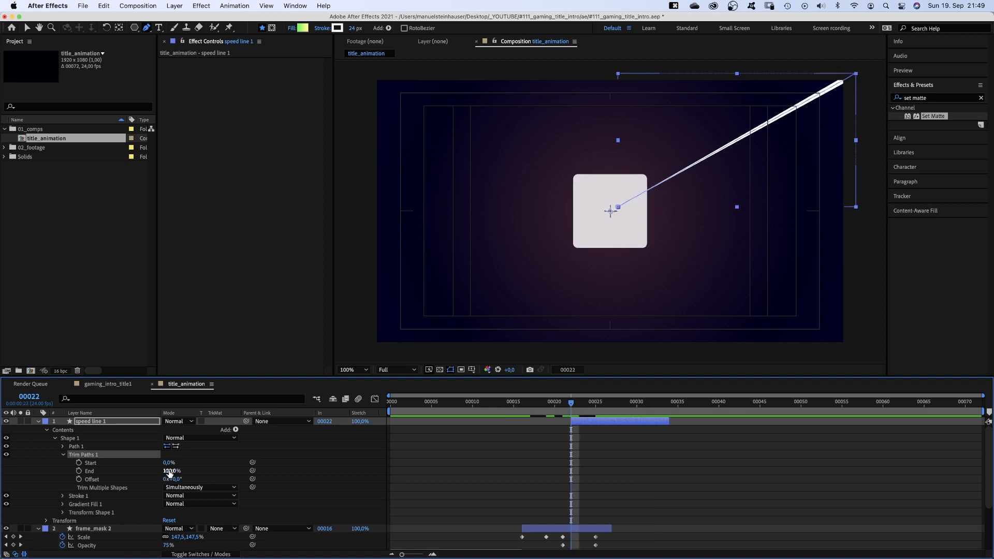
left_click_drag(169, 472, 125, 473)
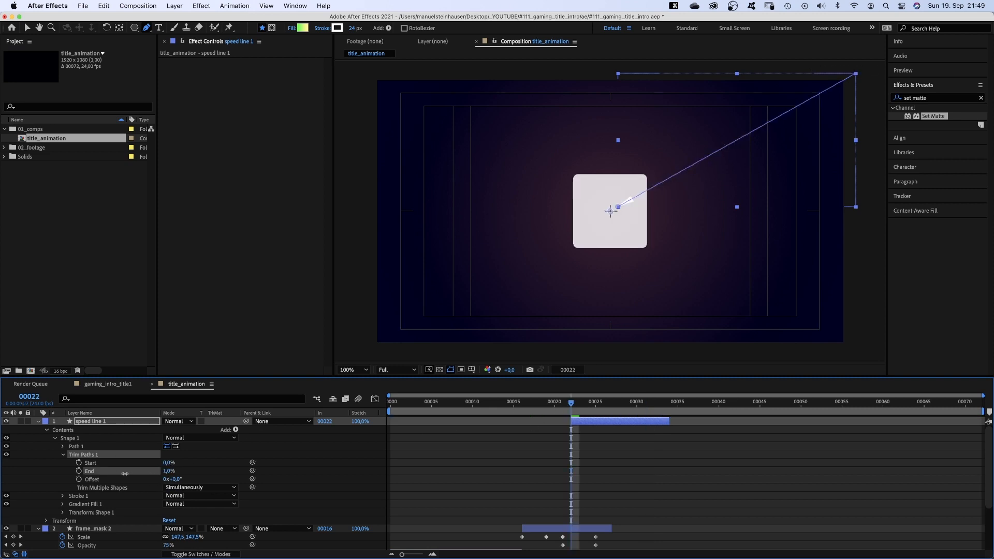
left_click(79, 470)
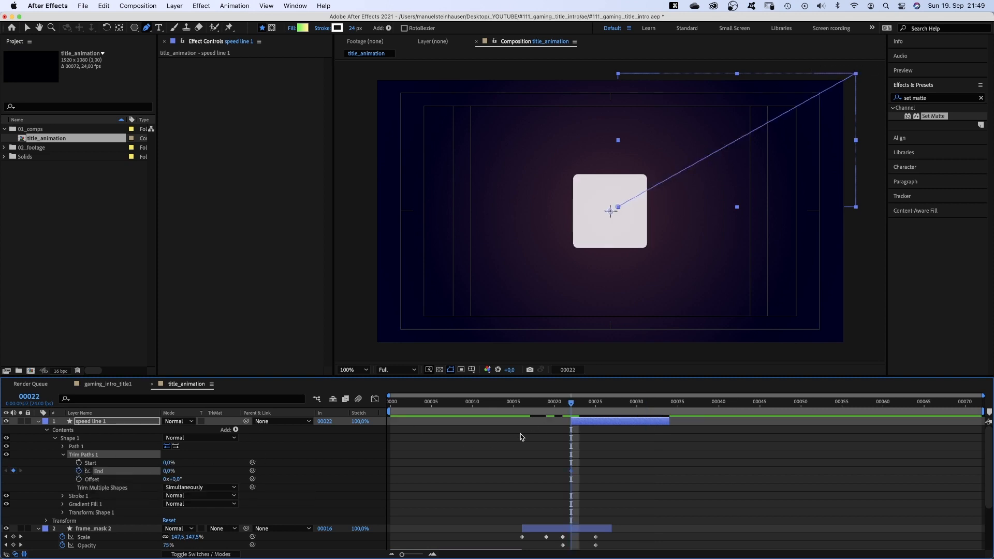
Step: At frame 26, add a Start keyframe to speed line 1's Trim Paths and set End to 75%
left_click(579, 405)
left_click_drag(583, 407, 604, 406)
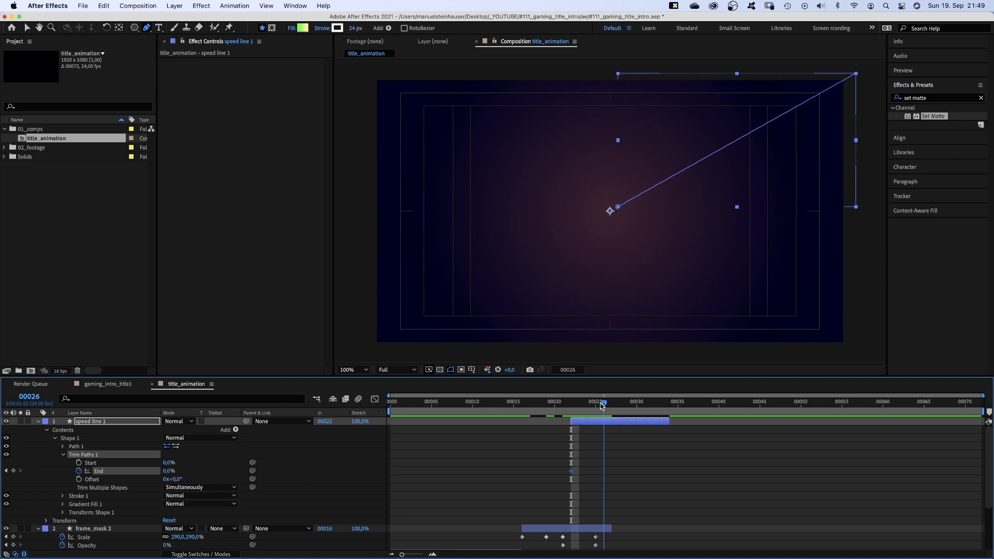
left_click(79, 463)
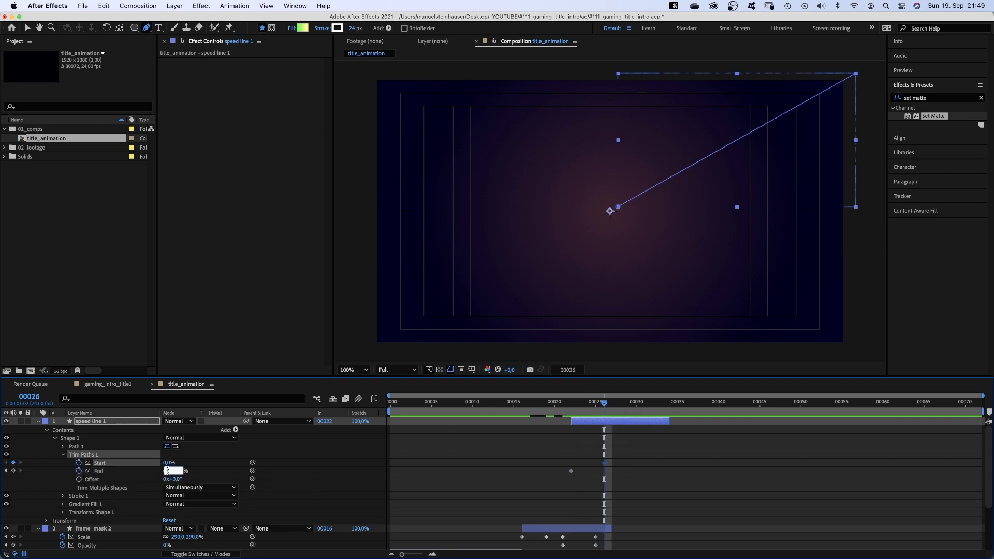
type("75")
key("Return")
Step: Set the Trim Paths Start of speed line 1 to 25% at frame 29
left_click_drag(604, 405, 633, 411)
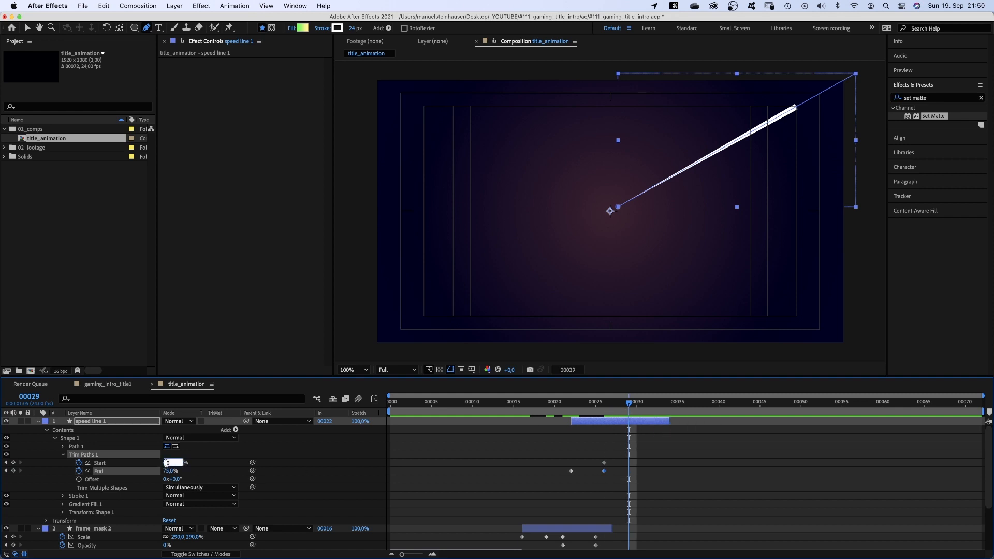
type("25")
key("Return")
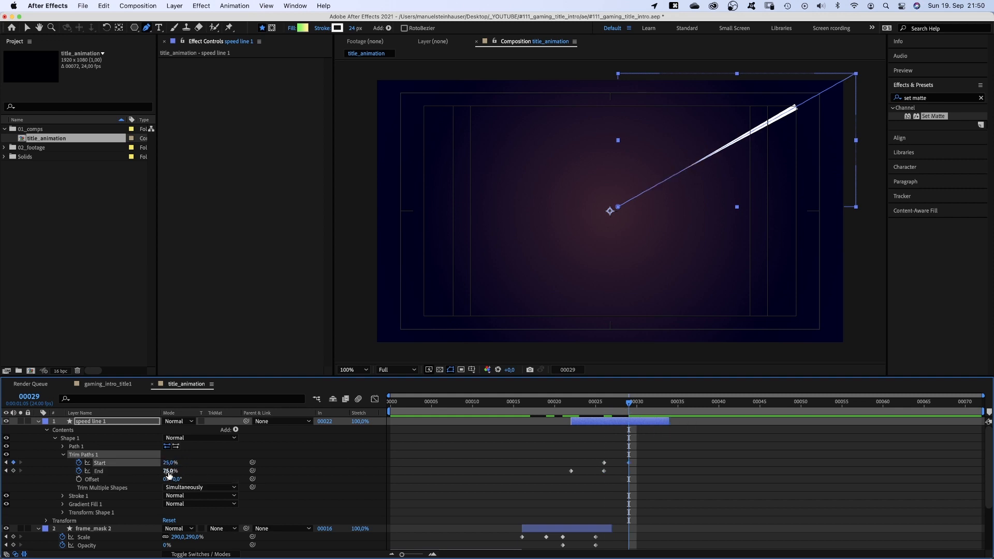
Step: Set speed line 1's Trim Paths End to 100% at frame 29 and Start to 100% at frame 33
type("100")
key("Return")
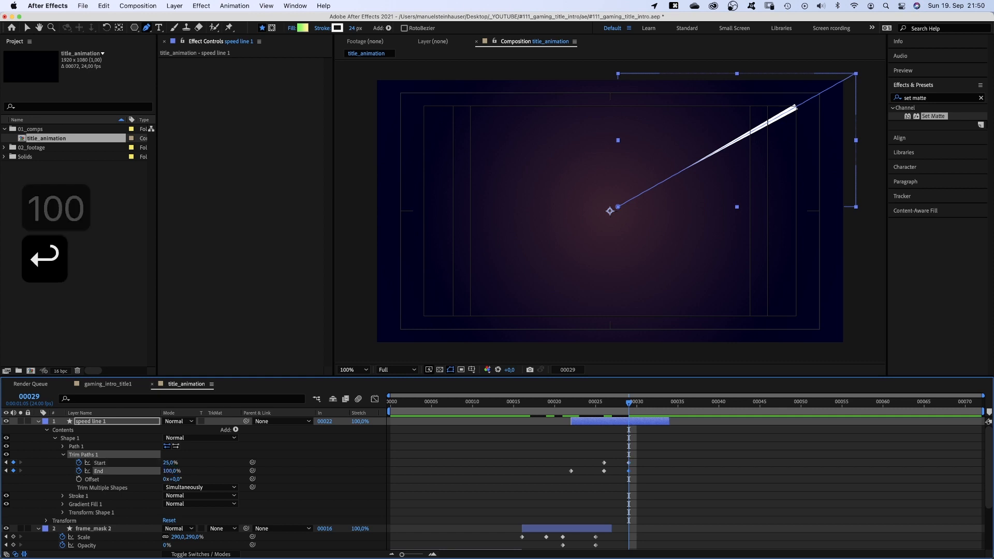
left_click(646, 403)
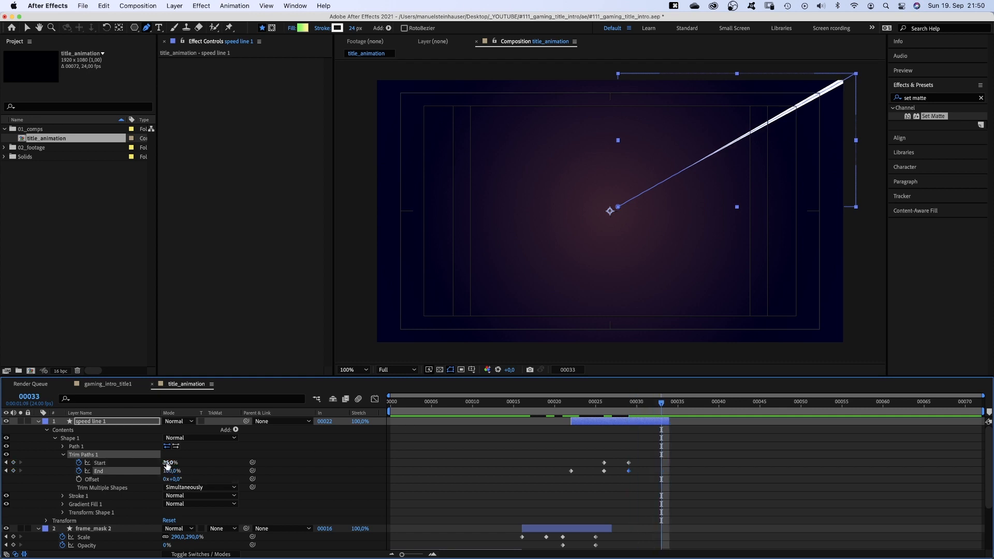
left_click_drag(167, 463, 246, 465)
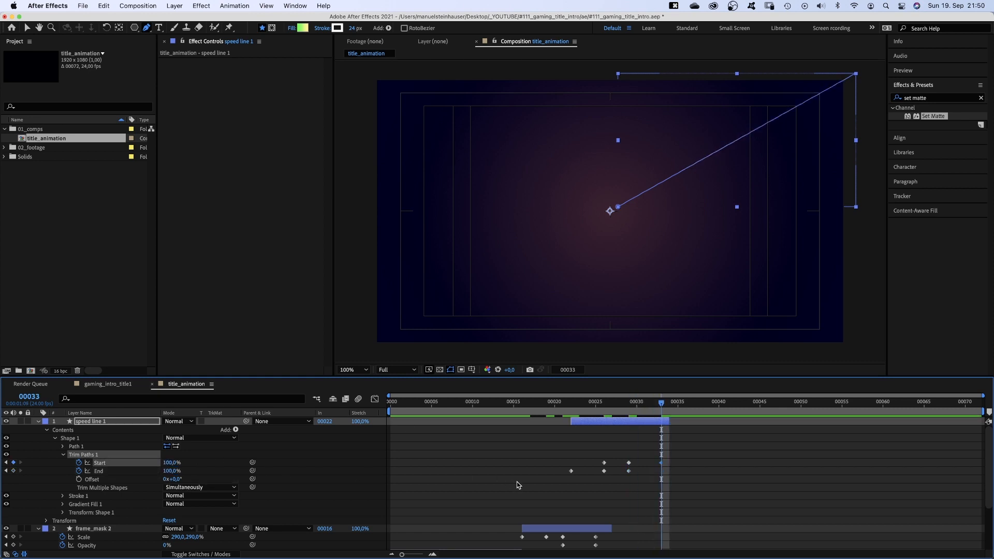
Step: Duplicate the speed line 1 layer eleven times to make twelve speed lines
key("super+d")
key("super+d")
key("super+d")
key("super+d")
key("super+d")
key("super+d")
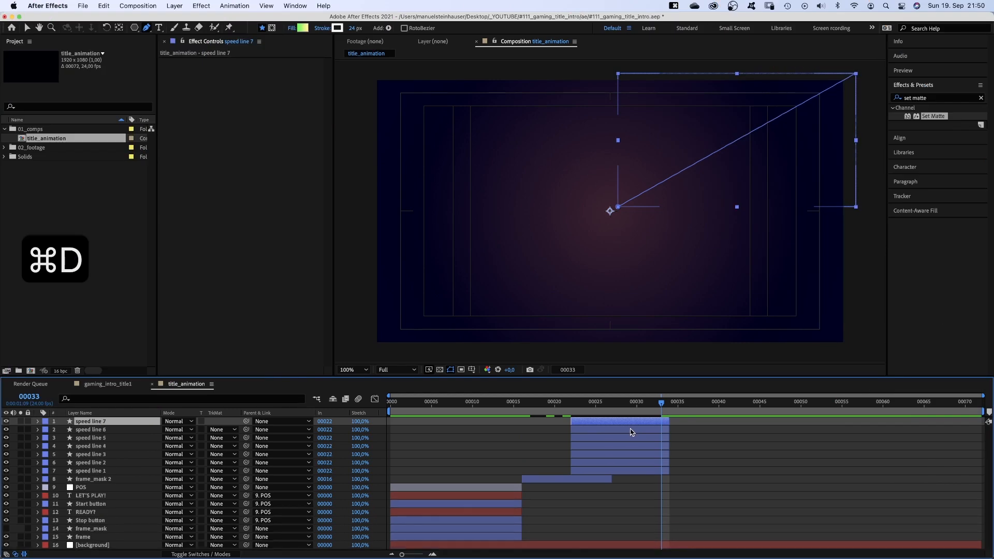
key("super+d")
key("super+d")
key("super+d")
key("super+d")
key("super+d")
Step: Rotate the speed line copies to different angles so the twelve lines radiate around the composition centre
left_click(92, 510, "shift")
key("r")
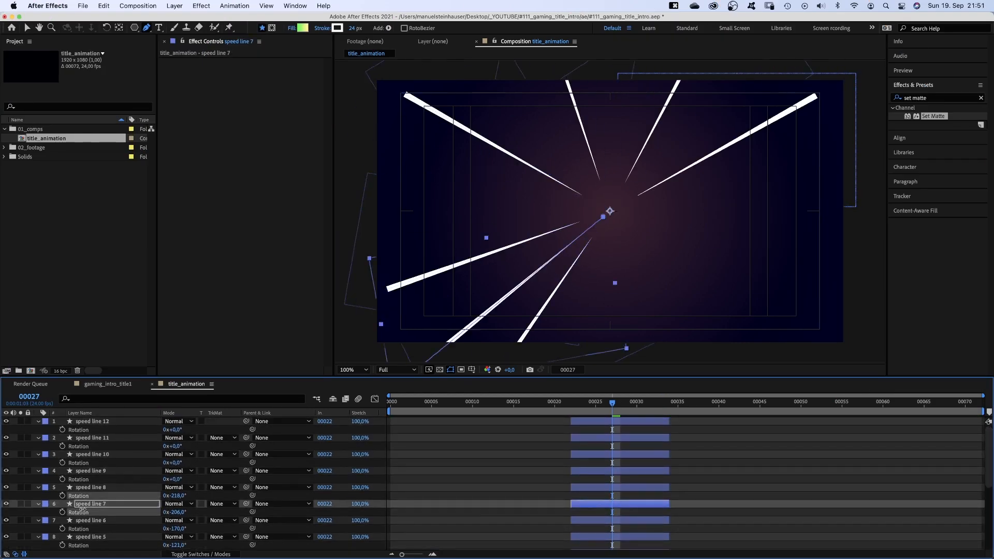
left_click(151, 470)
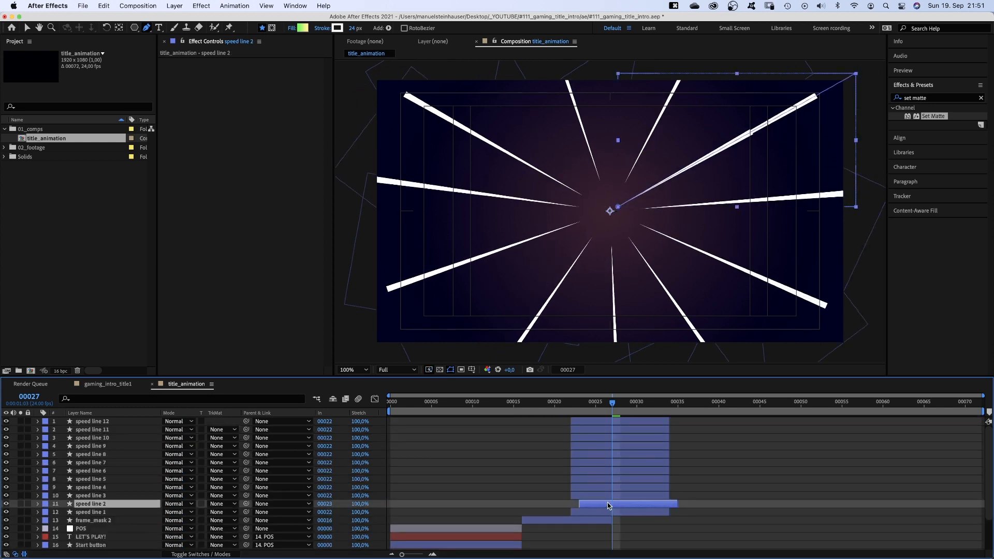
Step: Stagger the speed line layers in time so they start between frames 22 and 26, and preview the animation
left_click_drag(575, 495, 598, 496)
left_click_drag(572, 486, 596, 471)
mouse_move(585, 462)
left_mouse_down()
mouse_move(609, 462)
mouse_move(596, 454)
left_mouse_up()
left_click_drag(582, 446, 608, 423)
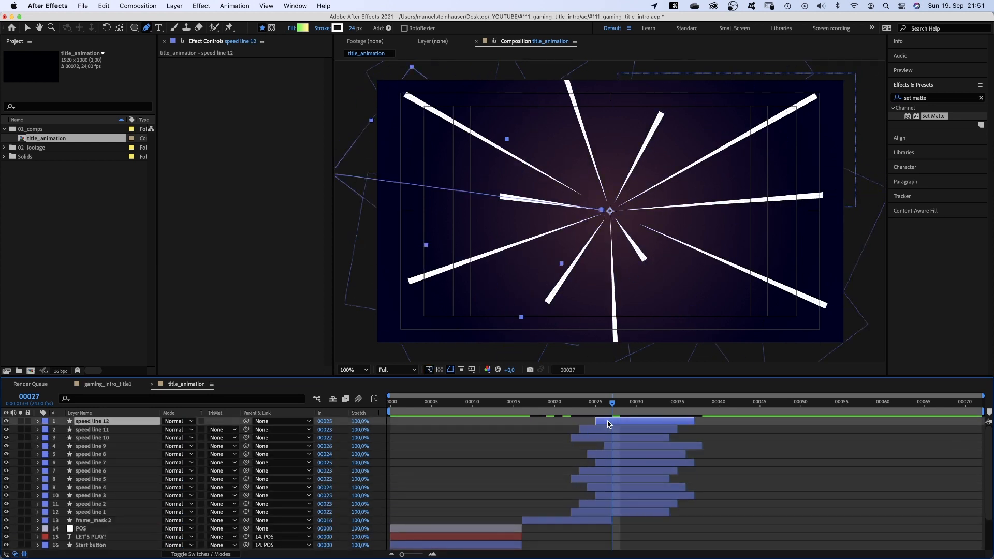
key("space")
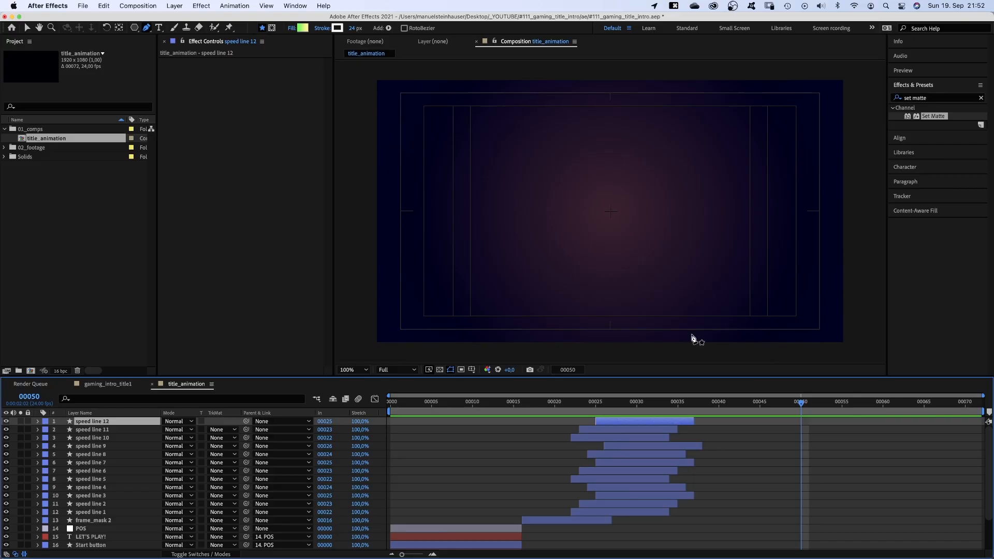
Step: Add a text layer reading GAMING with a 100 px font size
left_click(158, 28)
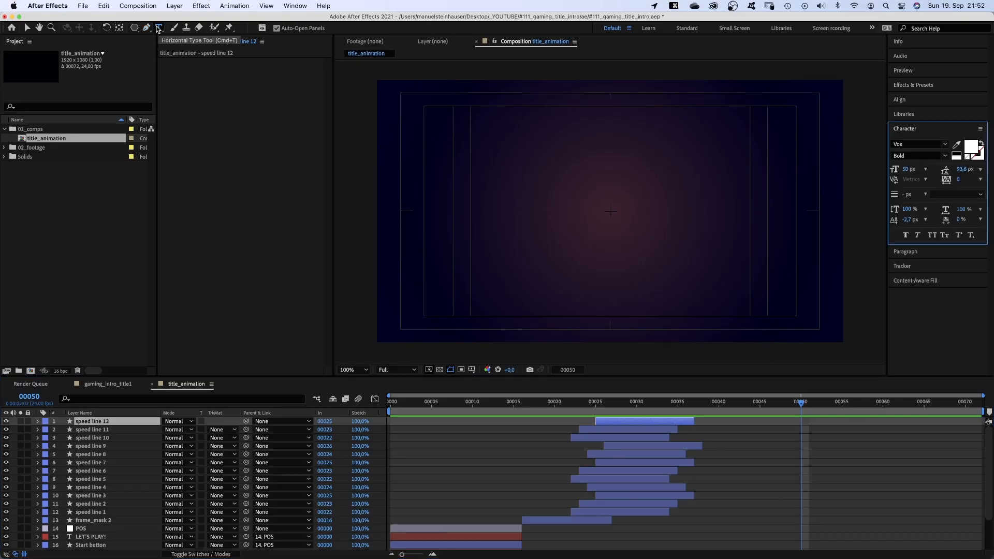
left_click(914, 171)
type("100")
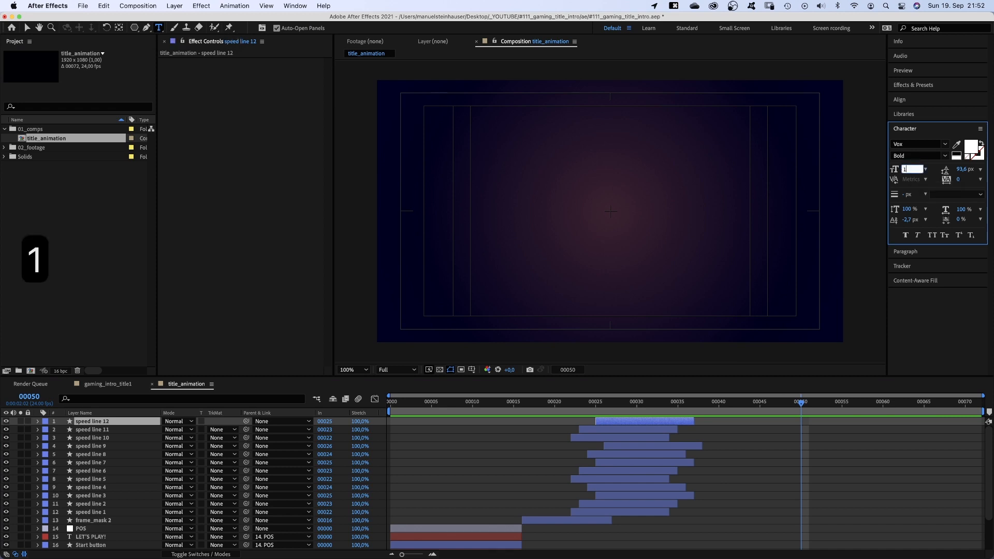
key("Return")
left_click(563, 205)
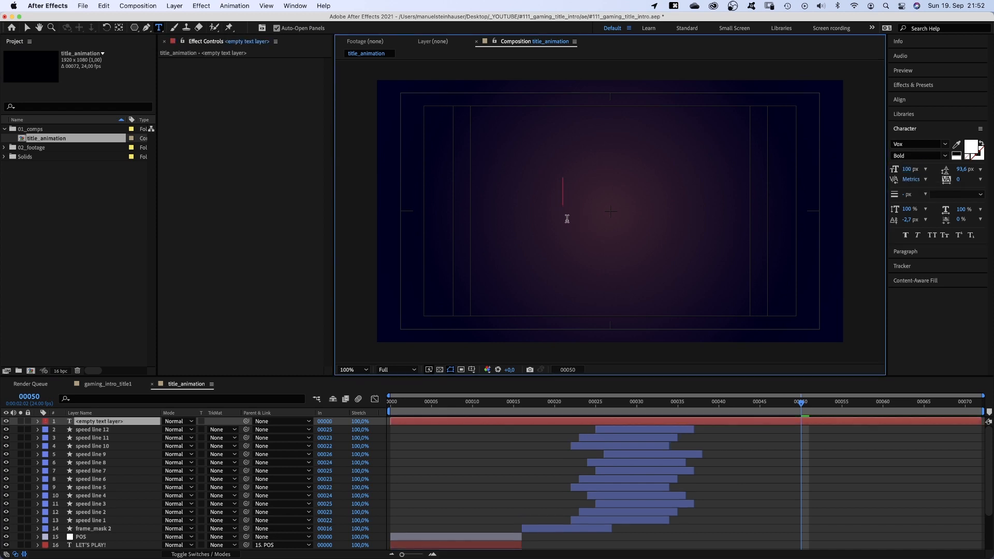
type("GAMING")
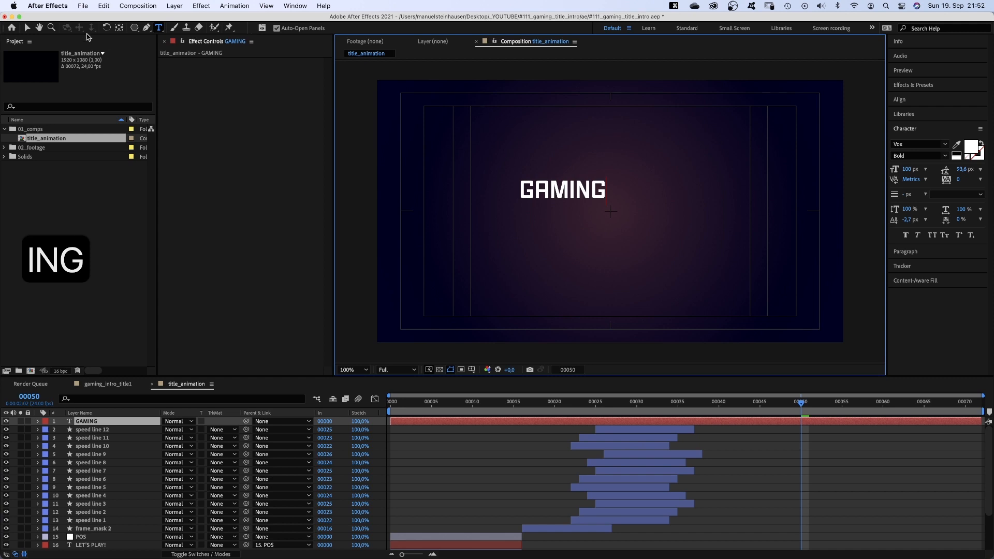
Step: Centre-align the GAMING text, centre it horizontally in the composition and place it just above the middle
left_click(27, 29)
left_click(914, 253)
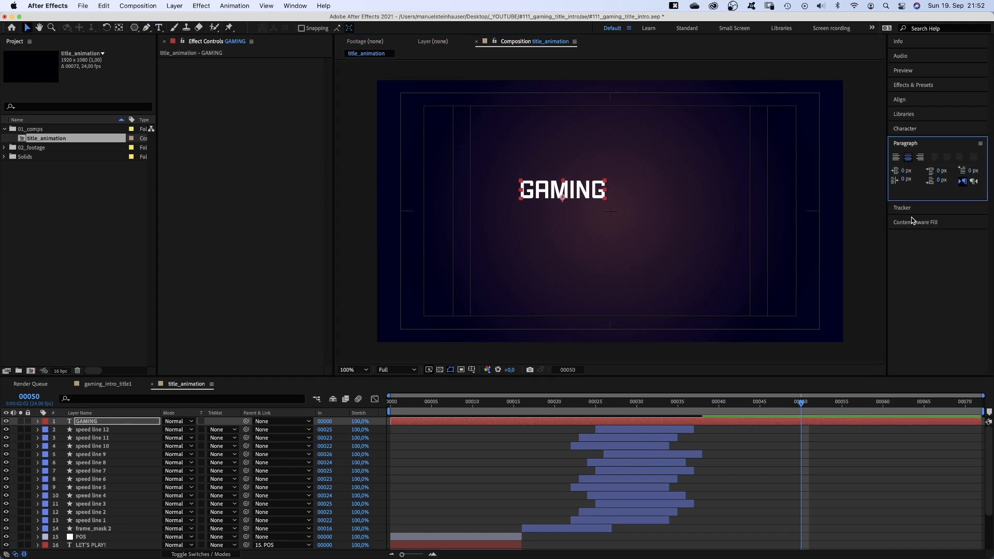
left_click(907, 156)
left_click(914, 100)
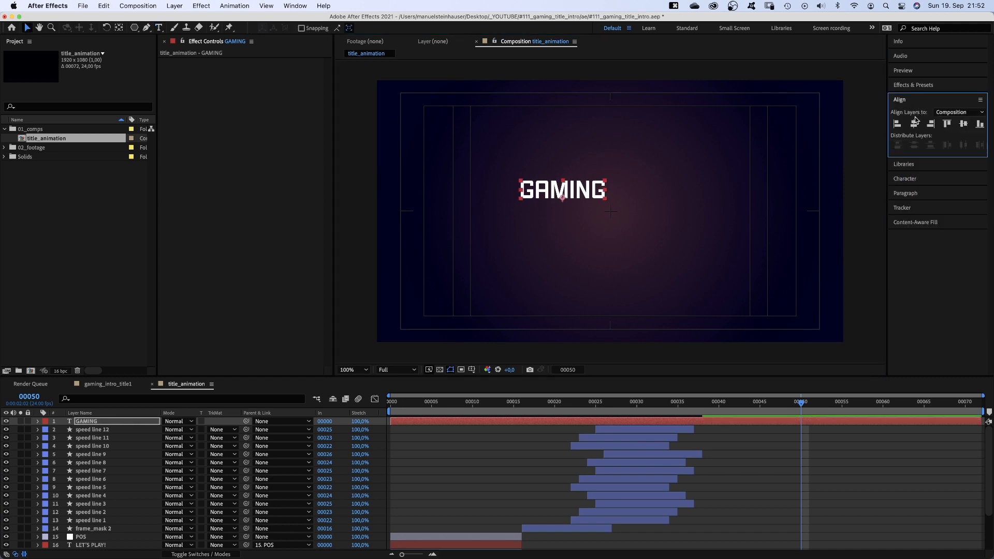
left_click(912, 124)
left_click_drag(619, 195, 609, 212)
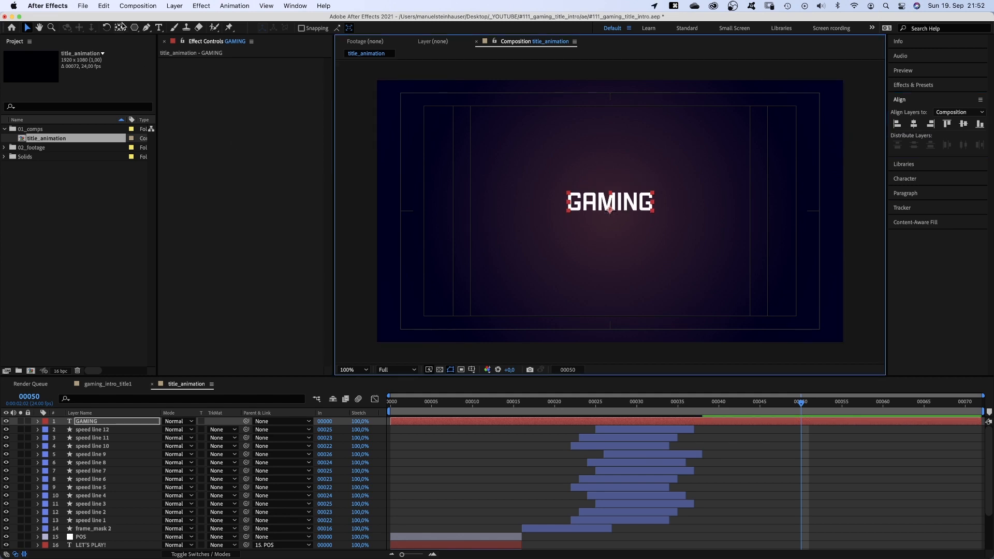
Step: Add a second text layer reading INTRO TITLE and set its font size to 50 px
left_click(159, 27)
left_click(585, 225)
type("INTRO TITLE")
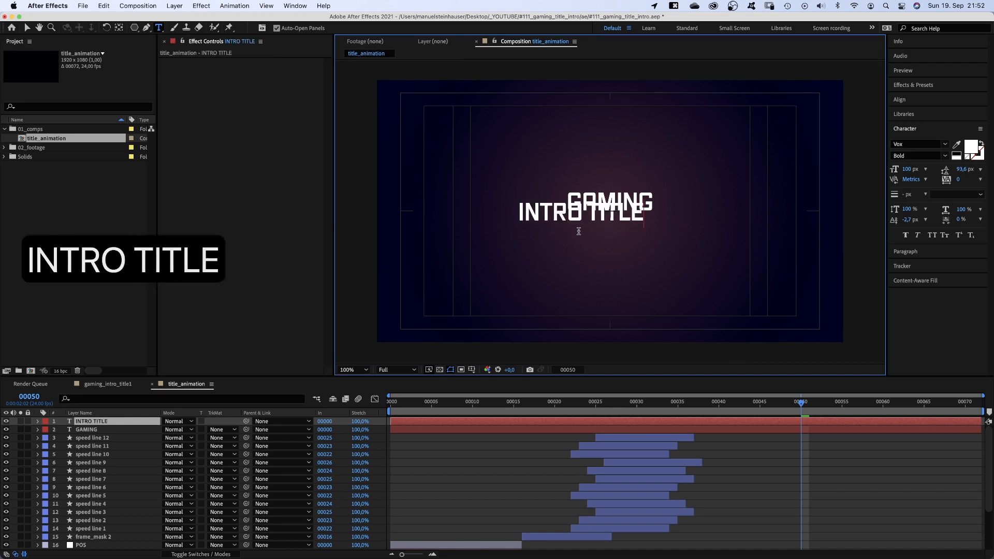
left_click(27, 28)
left_click(907, 169)
type("50")
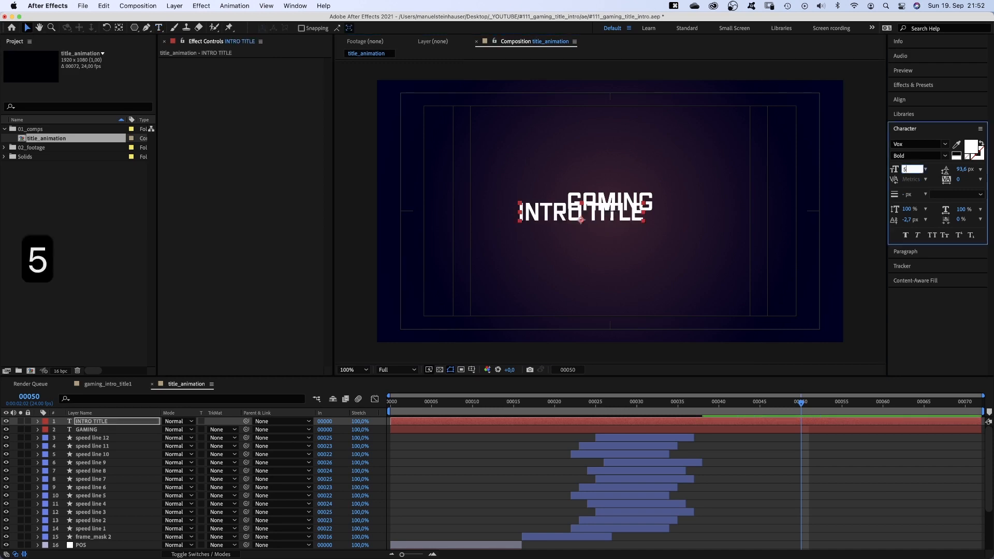
key("Return")
Step: Centre the INTRO TITLE text horizontally in the composition and position it directly below GAMING
left_click(915, 99)
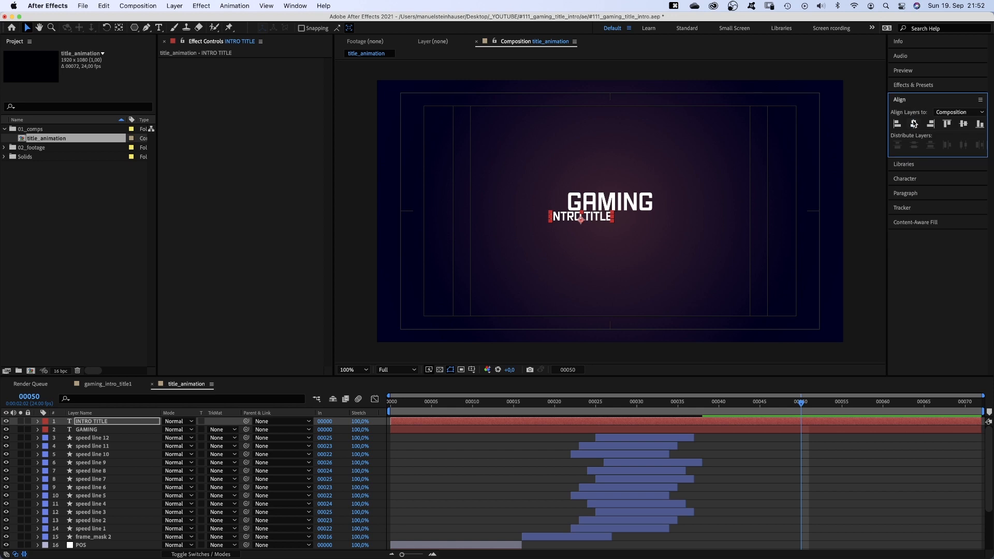
left_click(913, 124)
left_click_drag(615, 218, 621, 220)
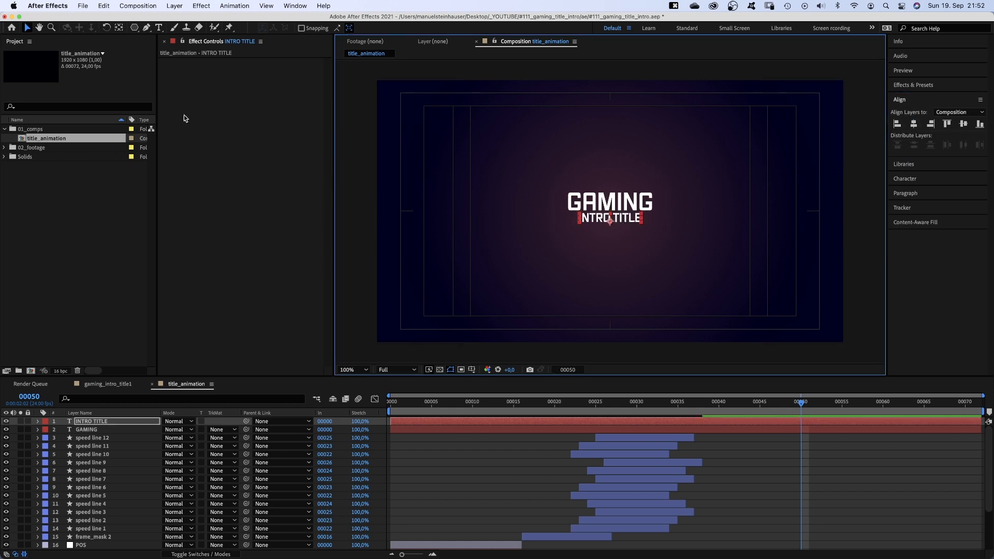
Step: Move the INTRO TITLE text's anchor point to its centre and expand the GAMING layer's properties
left_click(118, 28)
left_click(610, 222)
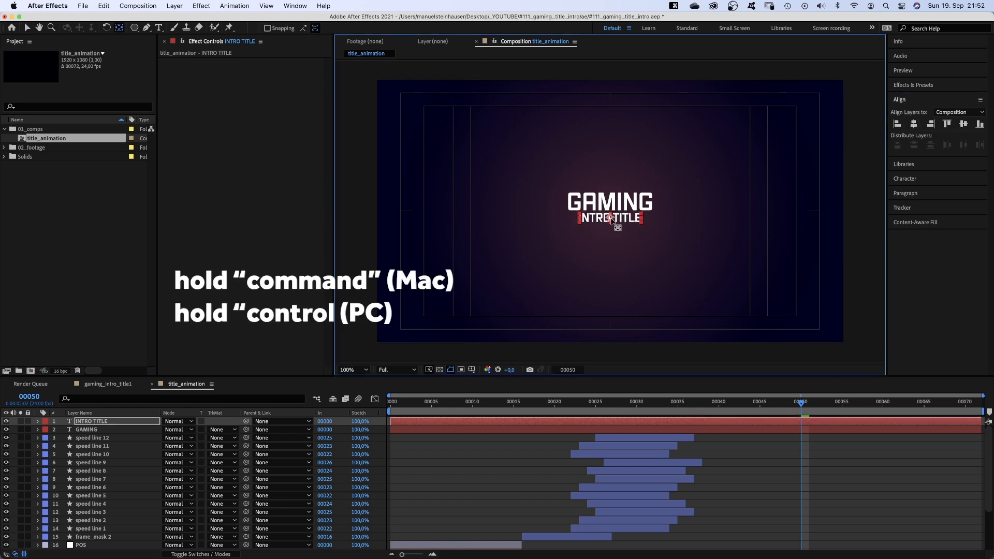
left_click(87, 429)
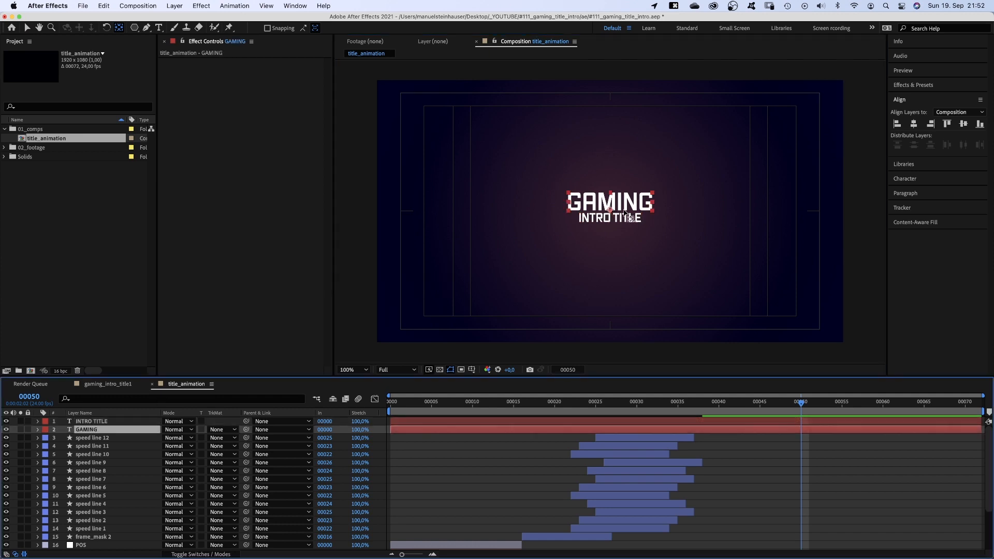
key("v")
left_click(38, 429)
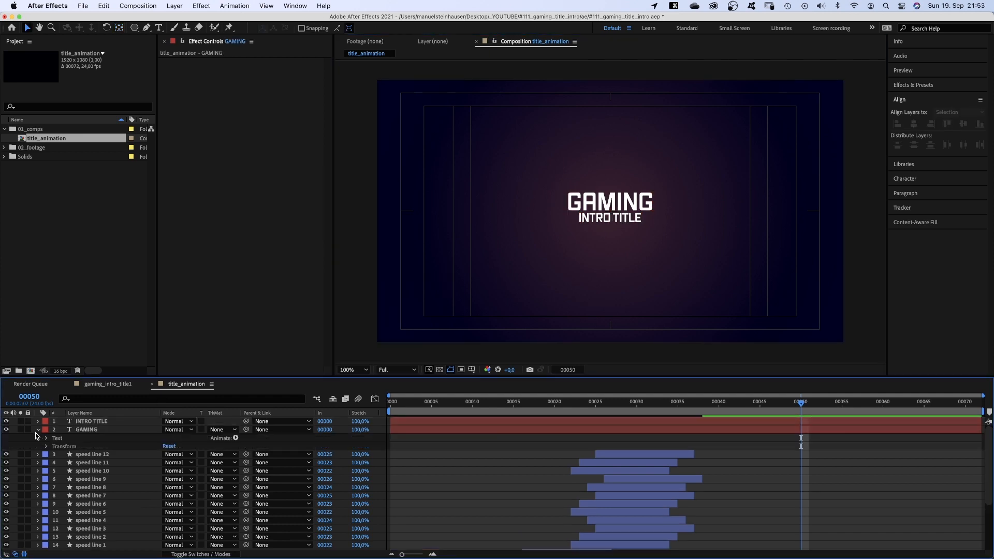
Step: Create a composition-sized polygon shape layer and set its Points to 3 to form a triangle
double_click(134, 27)
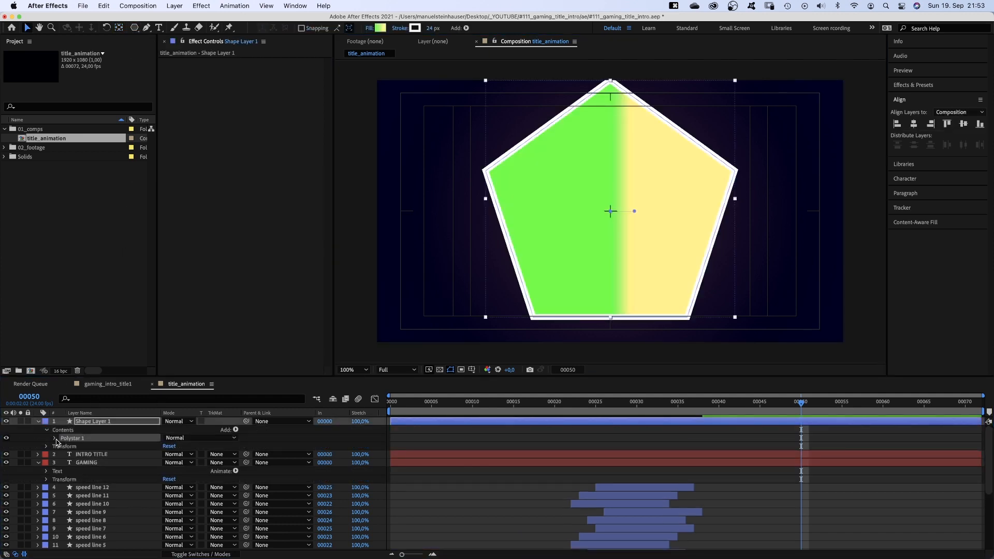
left_click(55, 439)
left_click(63, 447)
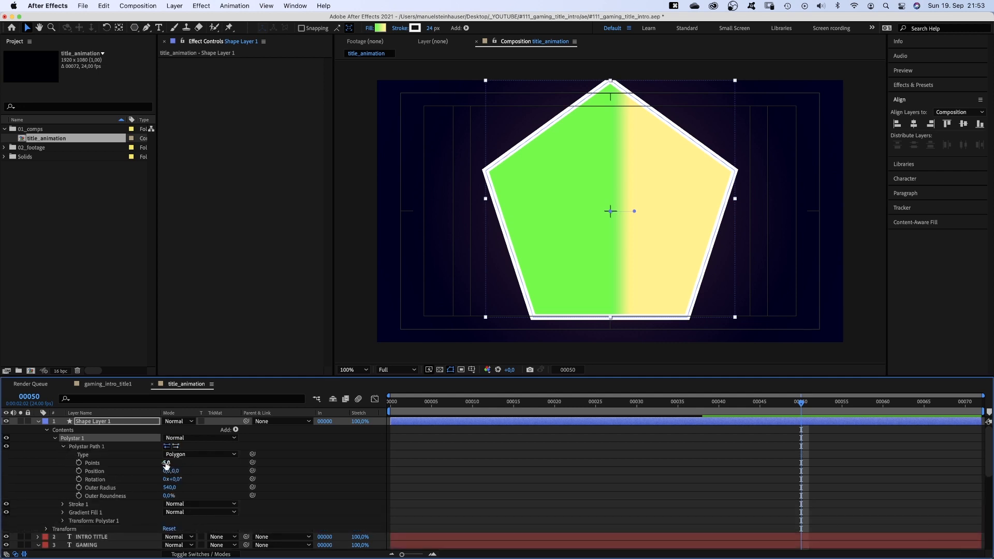
type("3")
key("Return")
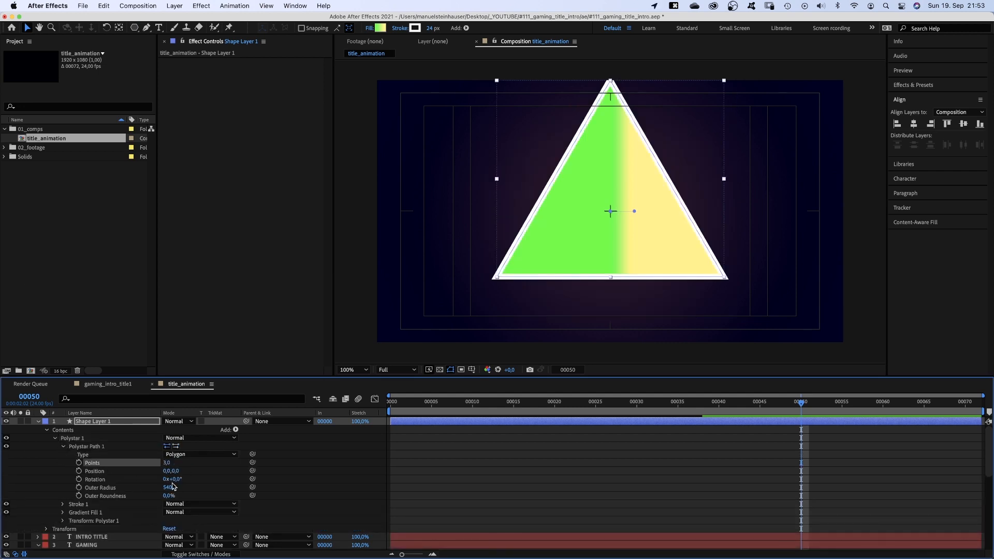
Step: Set the triangle's Polystar Path Rotation to 60° and its Outer Radius to 120
type("60")
key("Return")
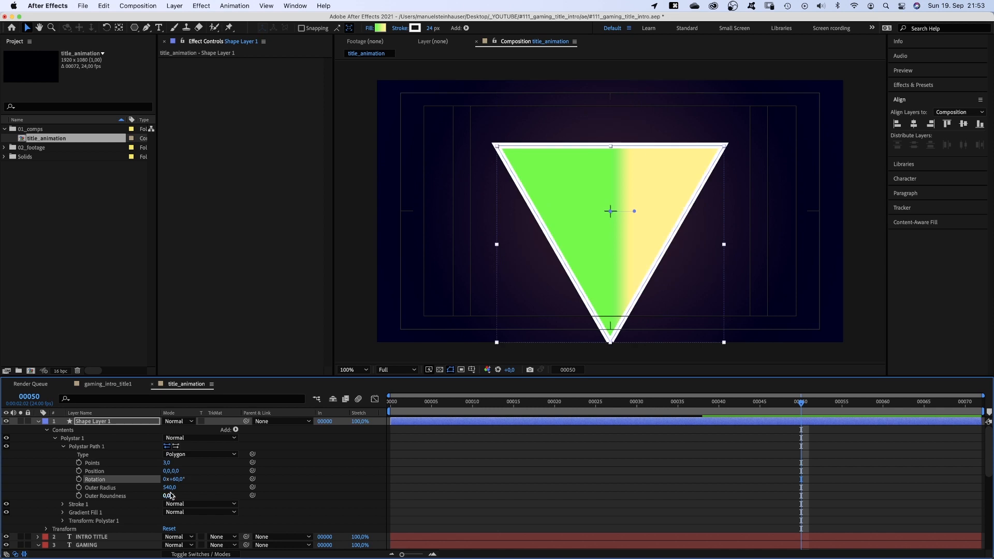
type("120")
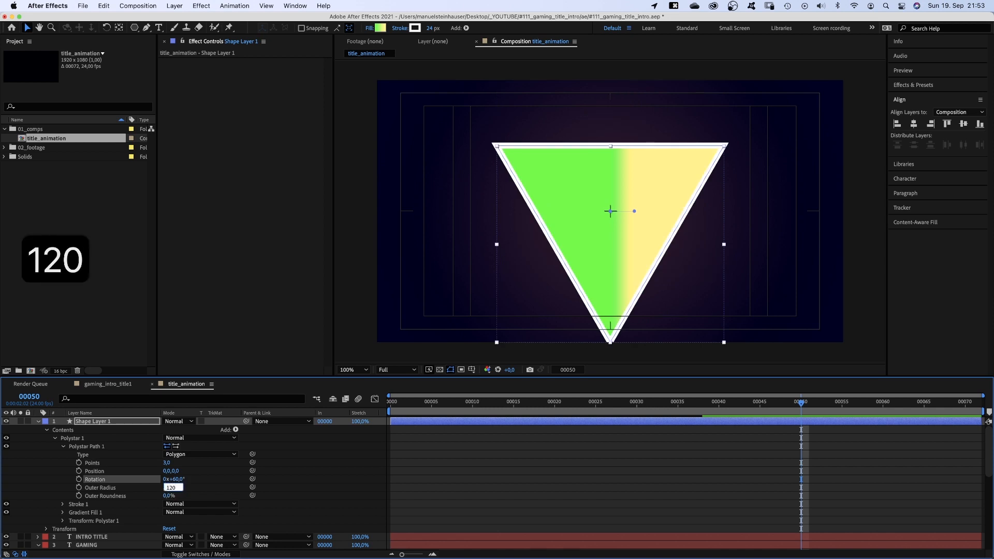
key("Return")
Step: Add Round Corners to the triangle and move it directly below the INTRO TITLE text
left_click(235, 429)
left_click(242, 487)
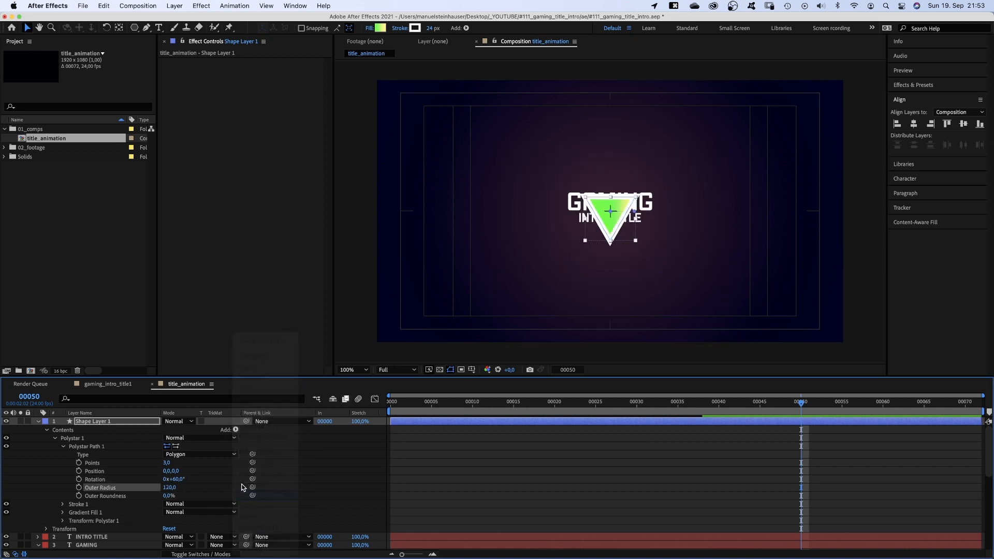
left_click_drag(611, 226, 612, 257)
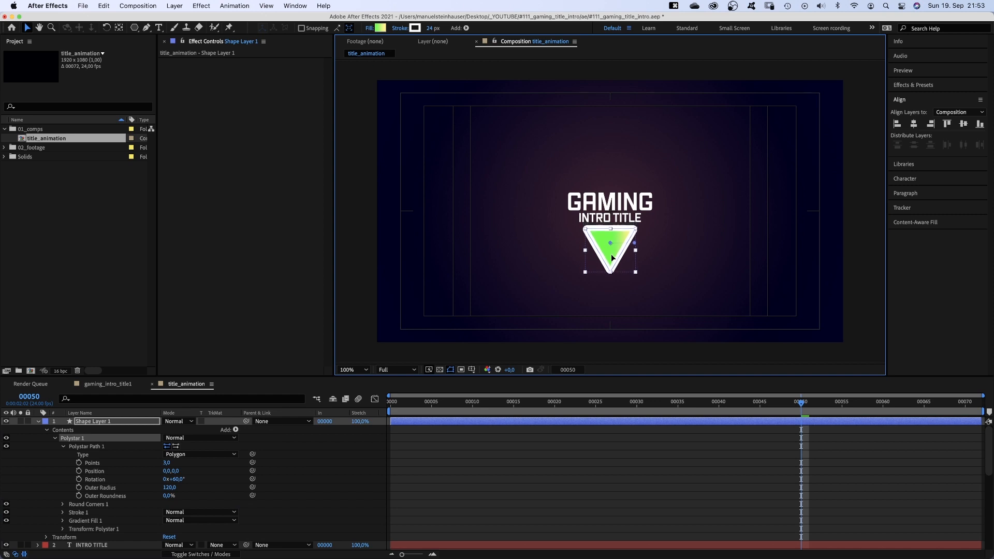
Step: Rename the triangle's shape layer to logo_shape_small
left_click(91, 423)
key("Return")
type("logo")
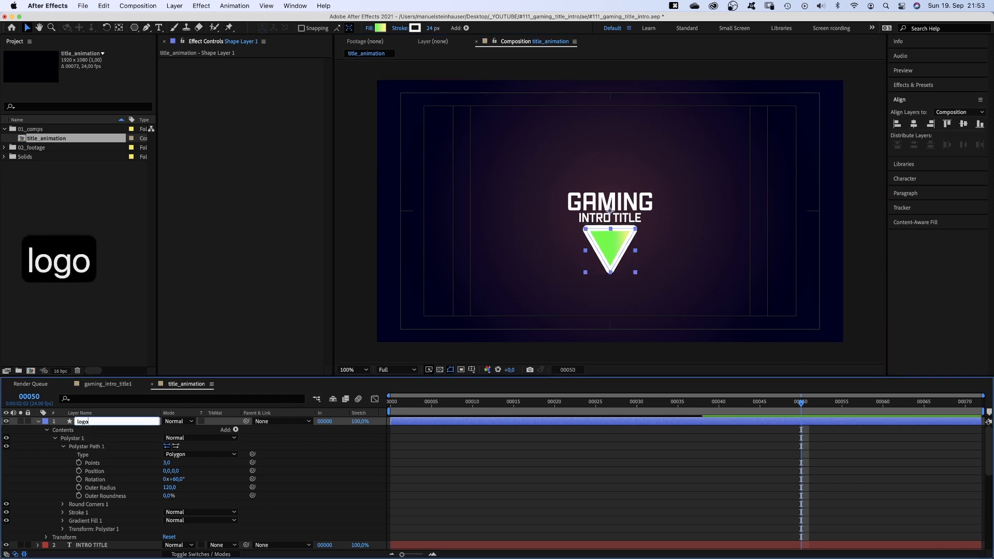
type("_shape_small")
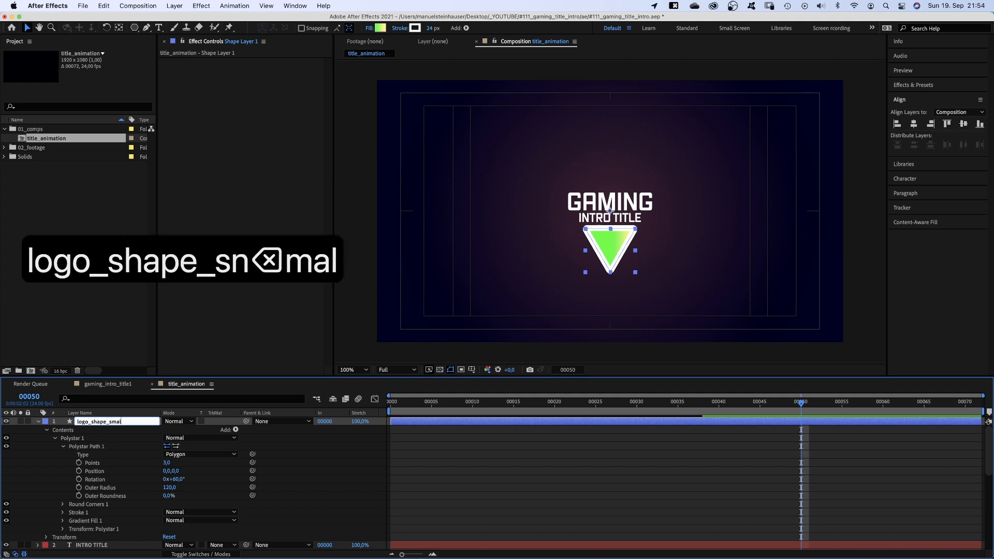
key("Return")
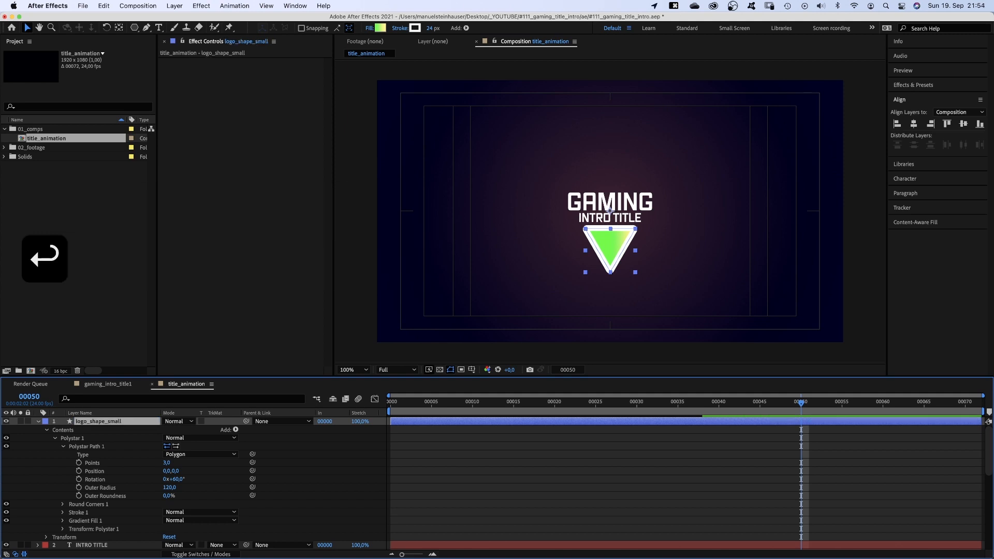
Step: Apply the Gradient Ramp effect to logo_shape_small and place its Start of Ramp at about 1112, 576, beyond the triangle's upper-right corner
left_click(931, 85)
type("gradient")
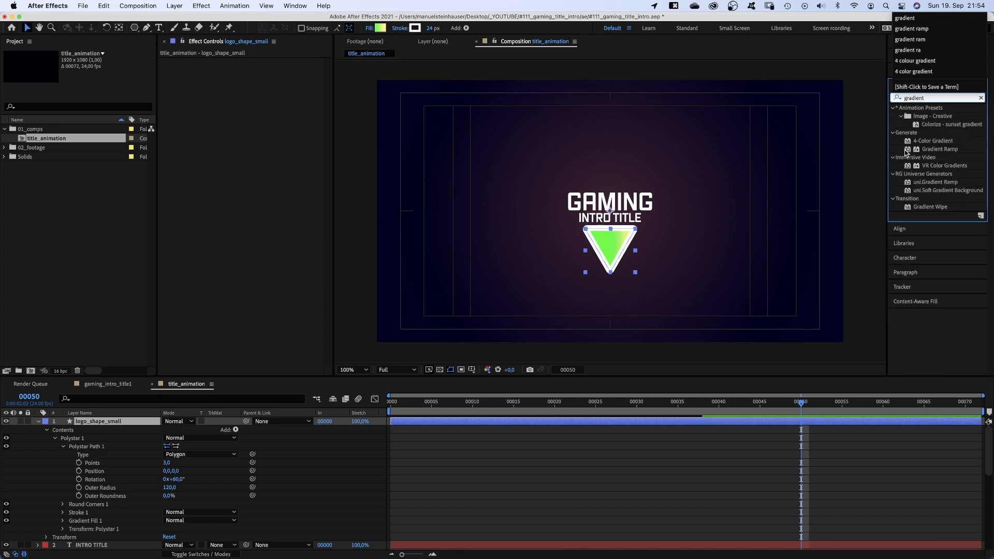
left_click_drag(906, 151, 230, 109)
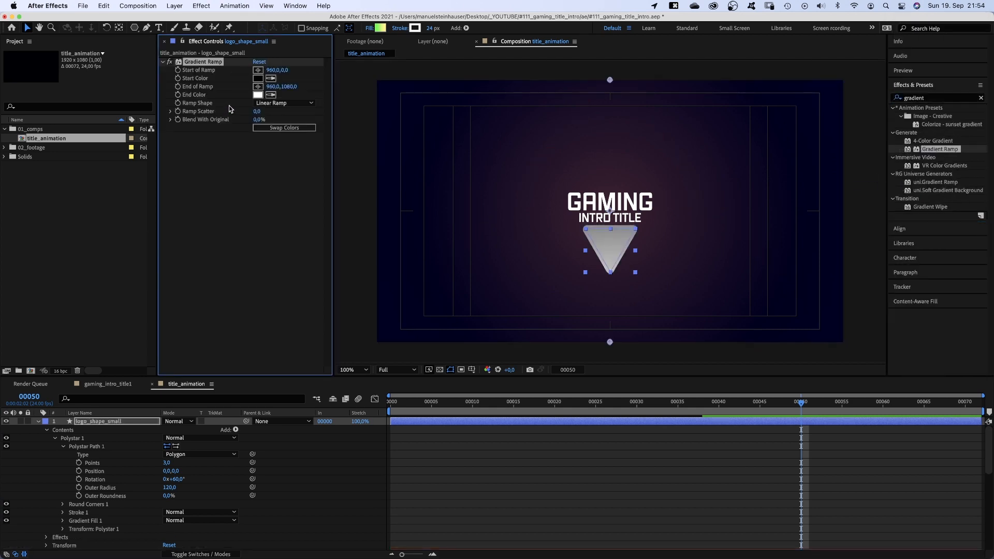
left_click(259, 71)
left_click(646, 220)
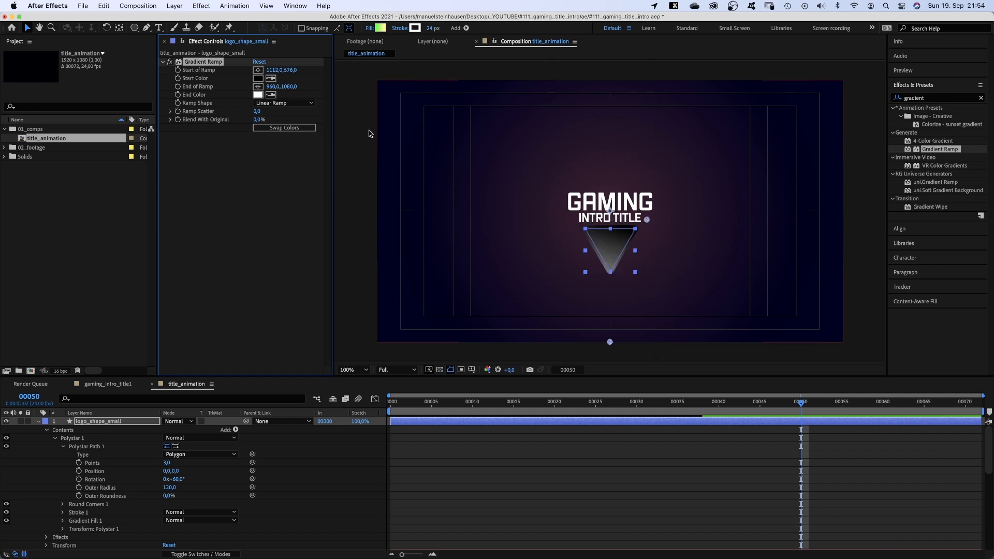
Step: Place the Gradient Ramp's End of Ramp at about 884, 786, beyond the triangle's lower-left side, and set its Start Color to bright green, about 00E01F
left_click(256, 87)
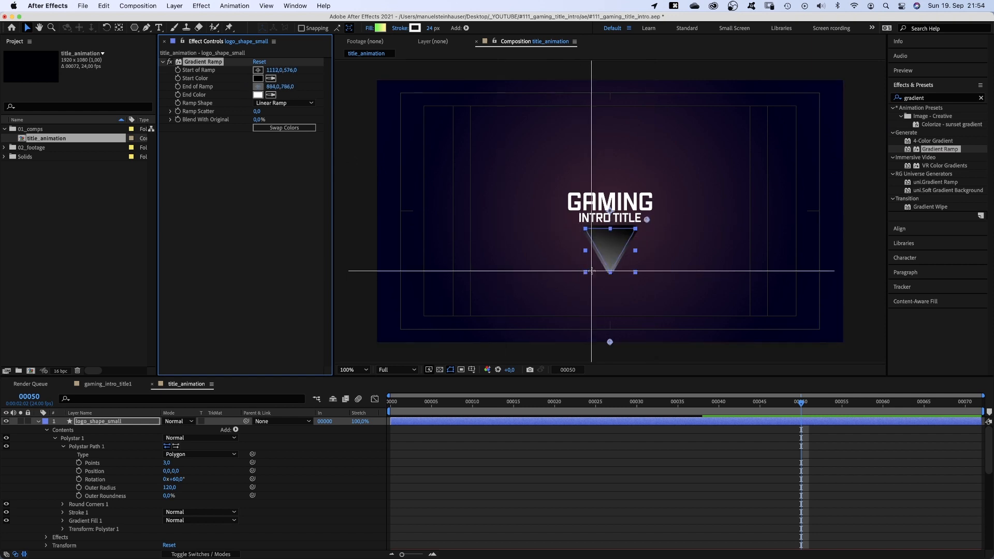
left_click(591, 271)
left_click(257, 79)
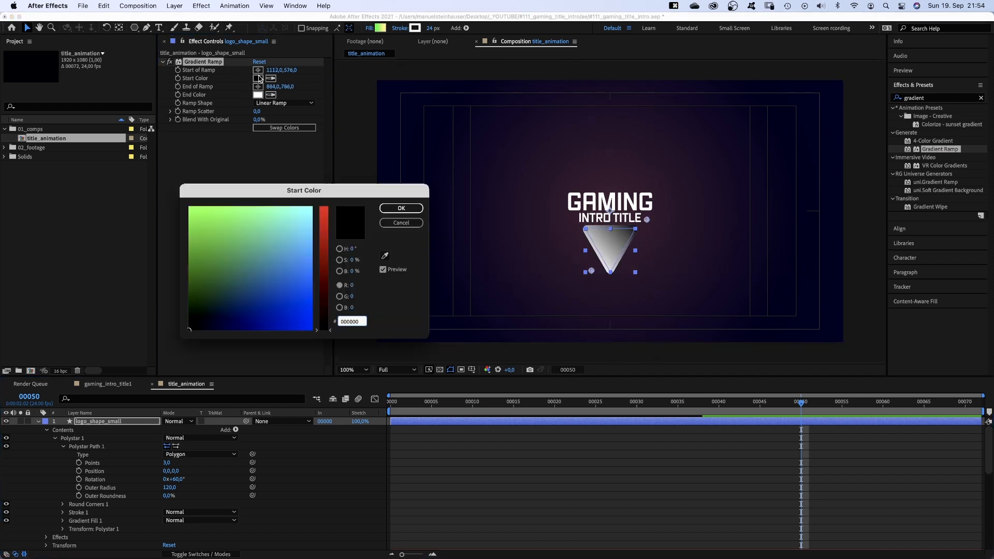
left_click_drag(250, 271, 204, 216)
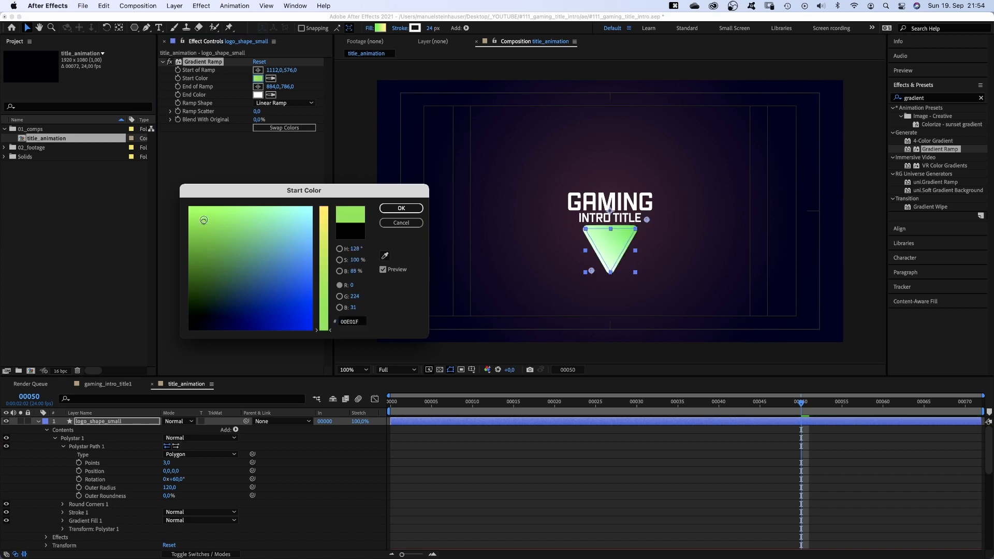
left_click(401, 208)
Step: Set the Gradient Ramp's End Color on logo_shape_small to pink FF4570
left_click(260, 96)
left_click(244, 297)
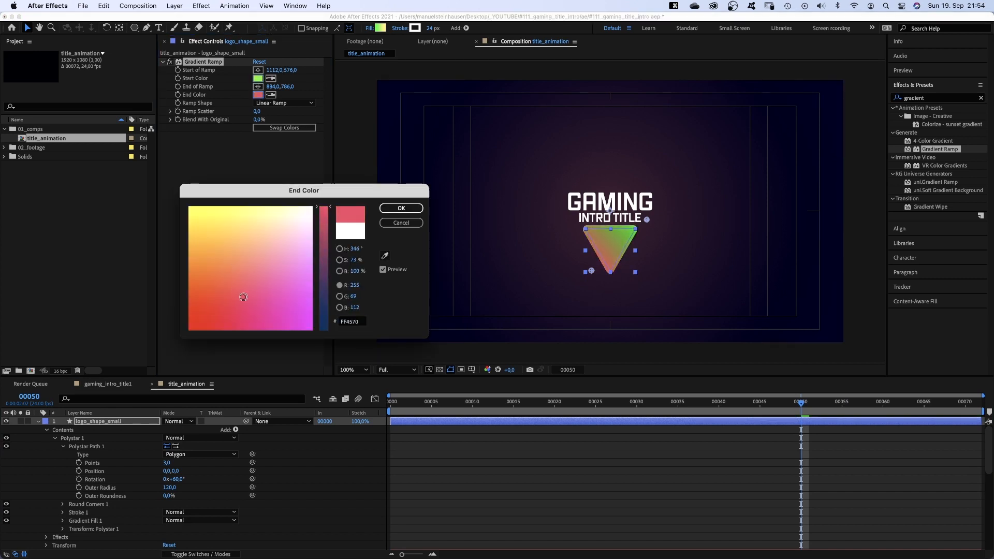
left_click(401, 208)
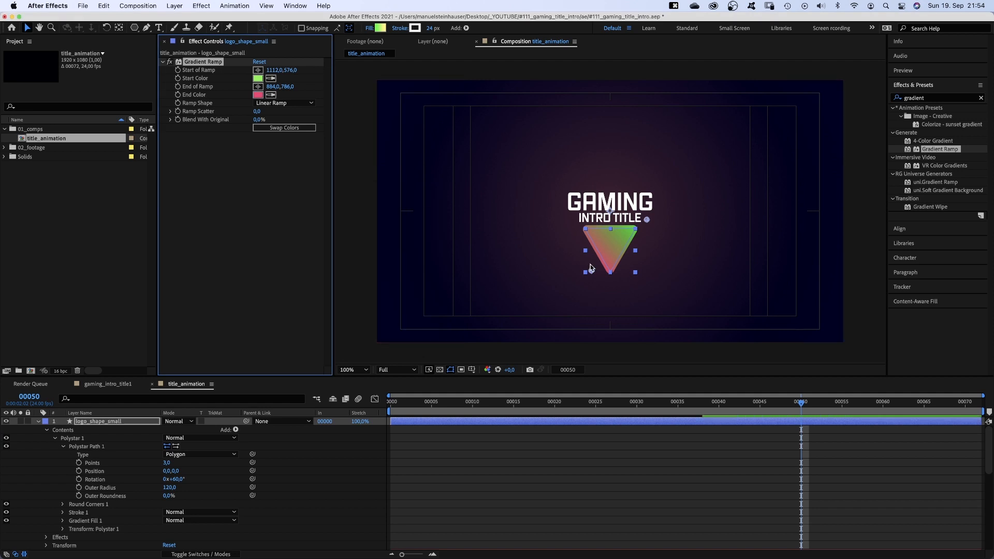
Step: Shift the Start of Ramp to about 1138, 544 and the End of Ramp to about 904, 758, and set Ramp Scatter to 60
left_click_drag(591, 271, 596, 264)
left_click_drag(646, 219, 652, 212)
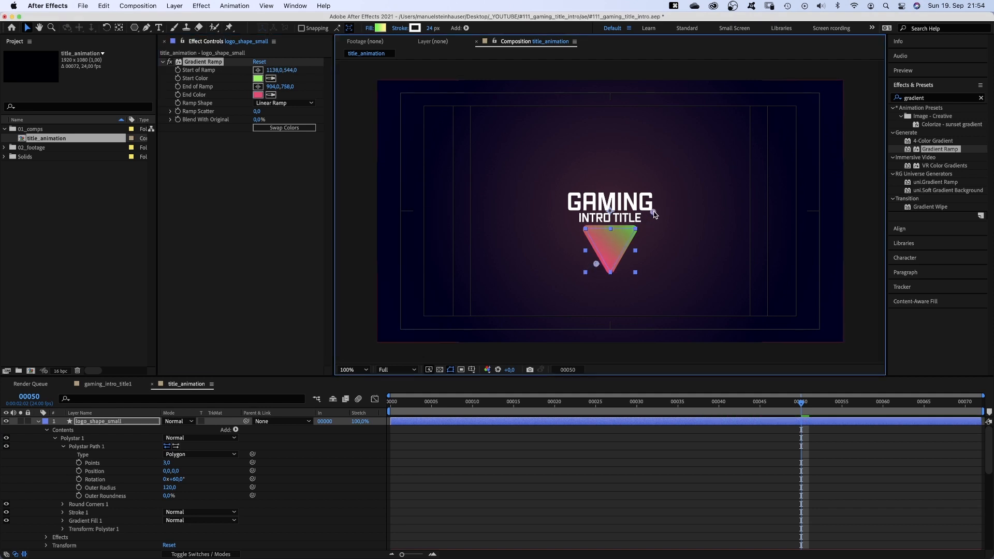
left_click_drag(256, 113, 547, 87)
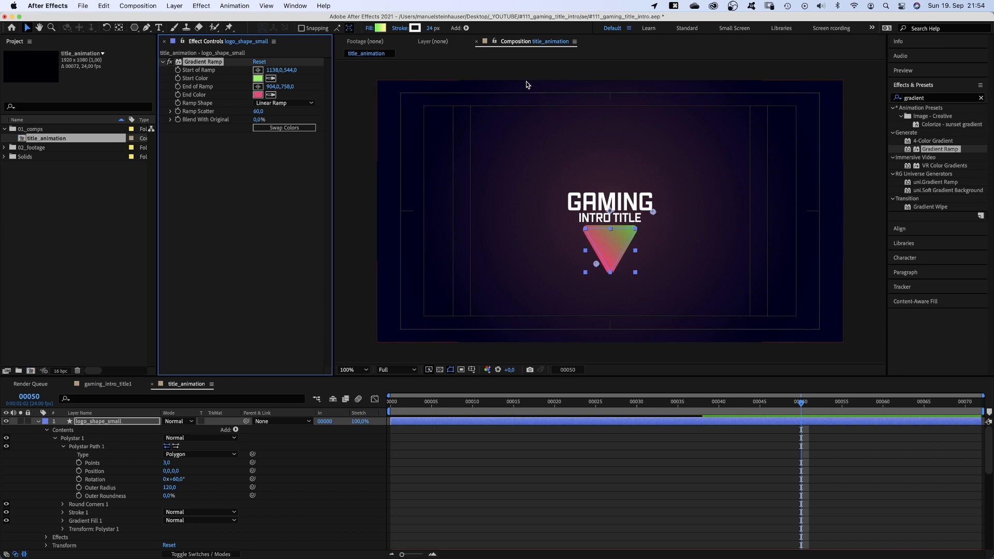
Step: Move the anchor point of logo_shape_small from the composition centre to the middle of the triangle
left_click(119, 28)
left_click_drag(609, 210, 609, 246)
key("v")
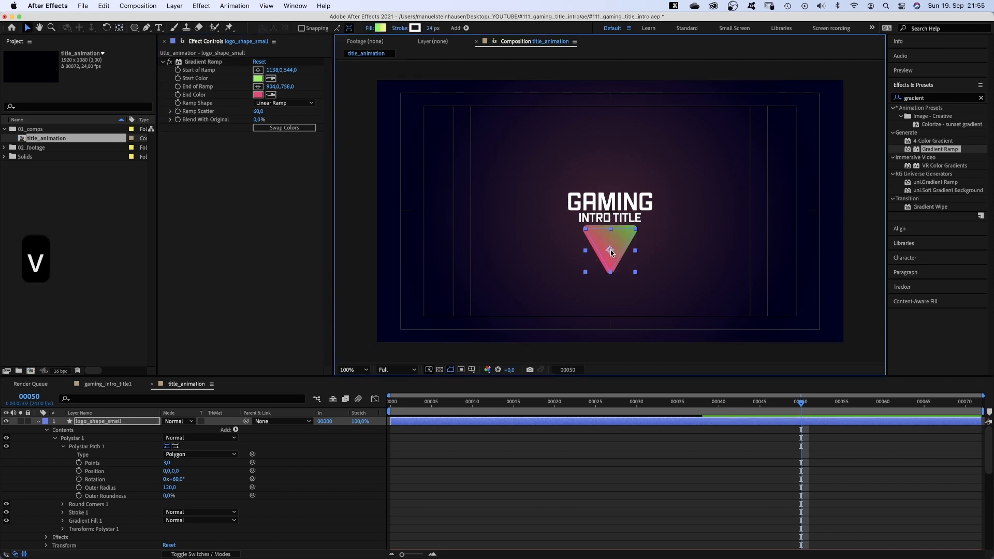
Step: Duplicate the logo_shape_small layer and rename the copy logo_shape_big
left_click(102, 425)
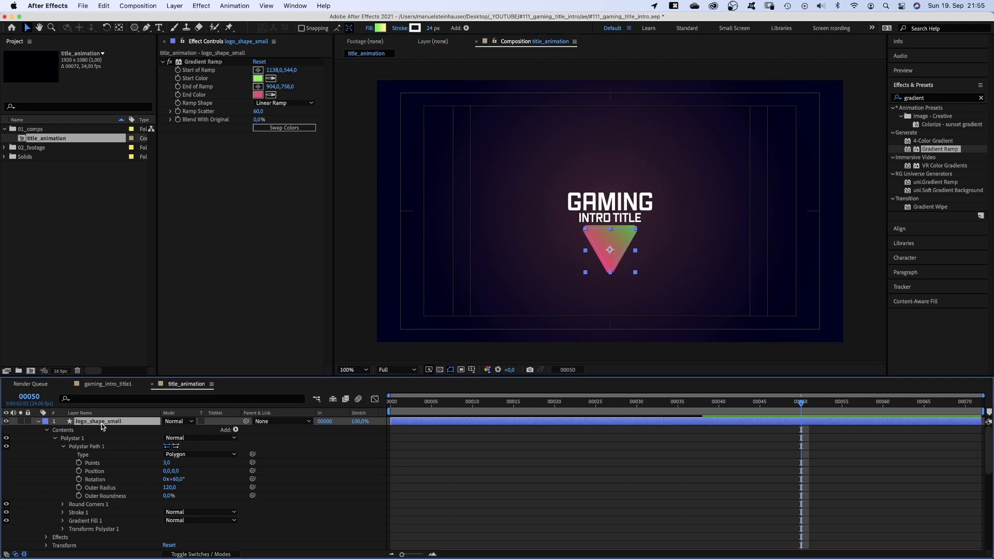
key("super+d")
key("Return")
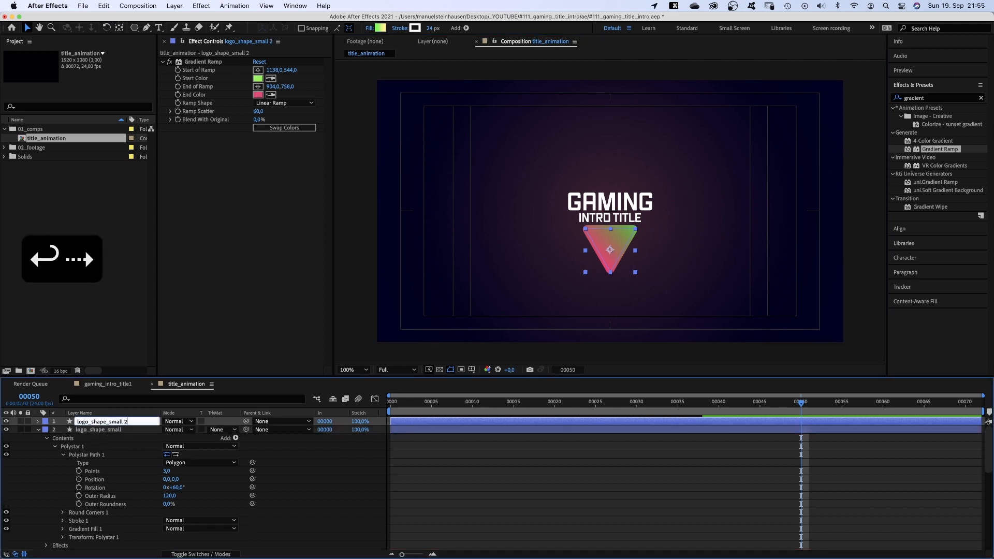
key("BackSpace")
key("BackSpace")
key("BackSpace")
key("BackSpace")
key("BackSpace")
key("BackSpace")
key("BackSpace")
type("big")
key("Return")
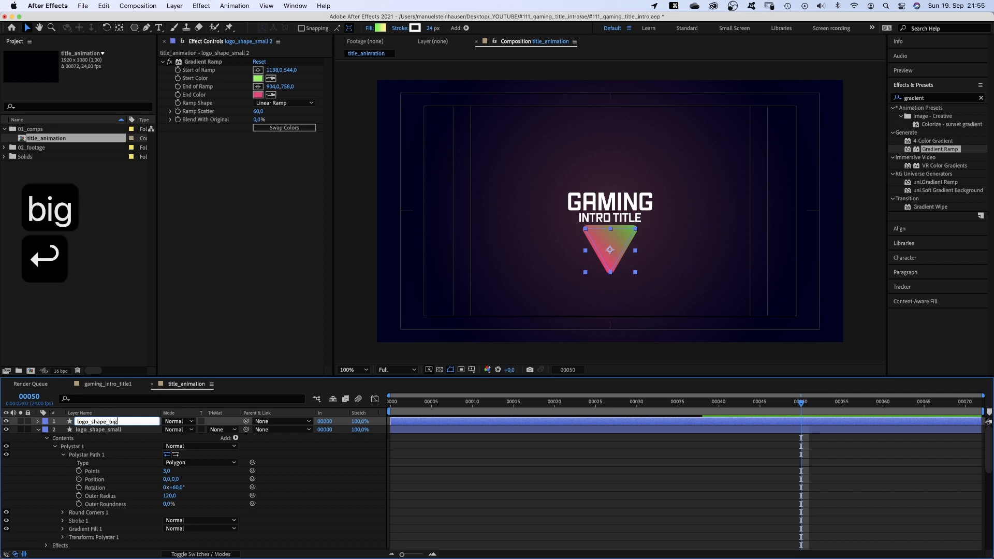
Step: Set the Polystar Path Rotation of logo_shape_big to 120° and its Outer Radius to 385
left_click(38, 421)
left_click(47, 430)
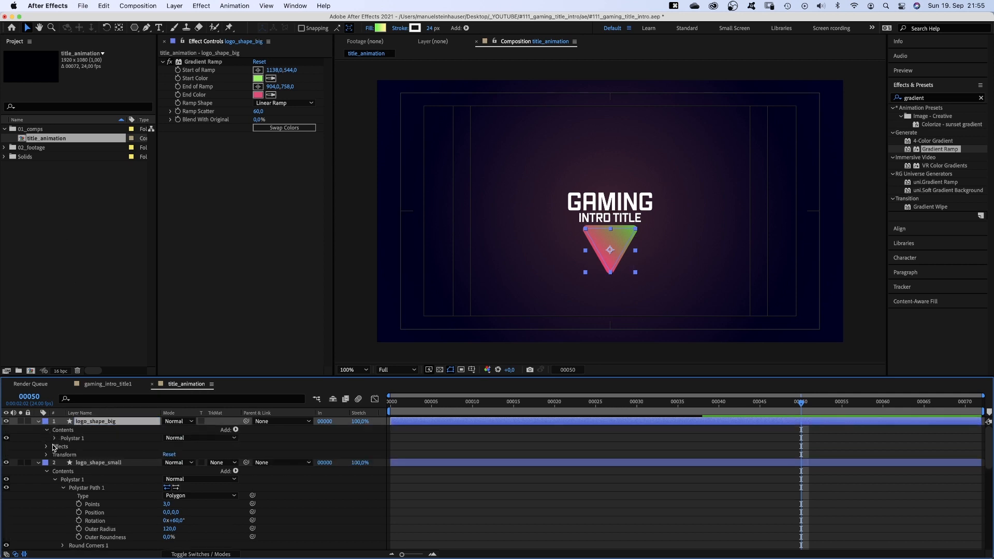
left_click(55, 438)
left_click(62, 446)
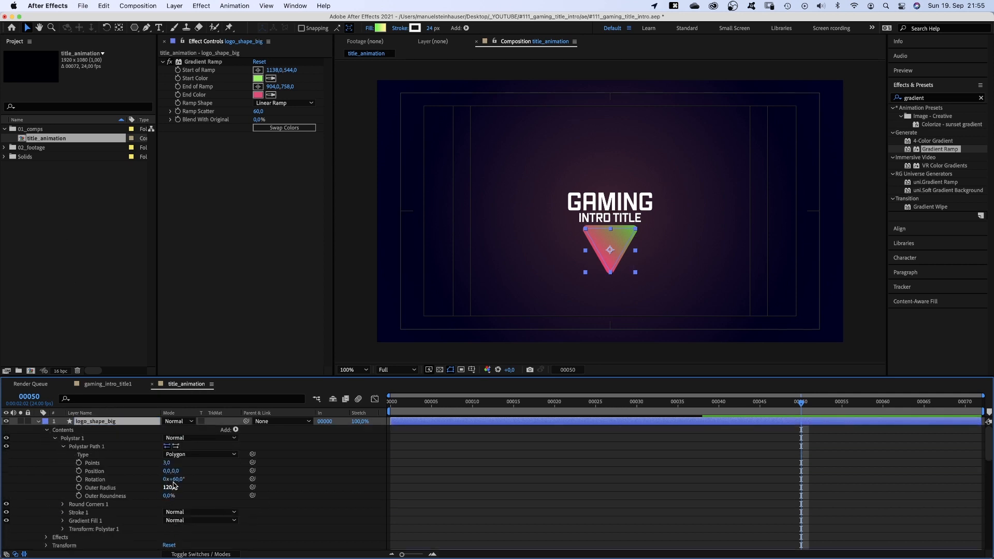
type("120")
key("Return")
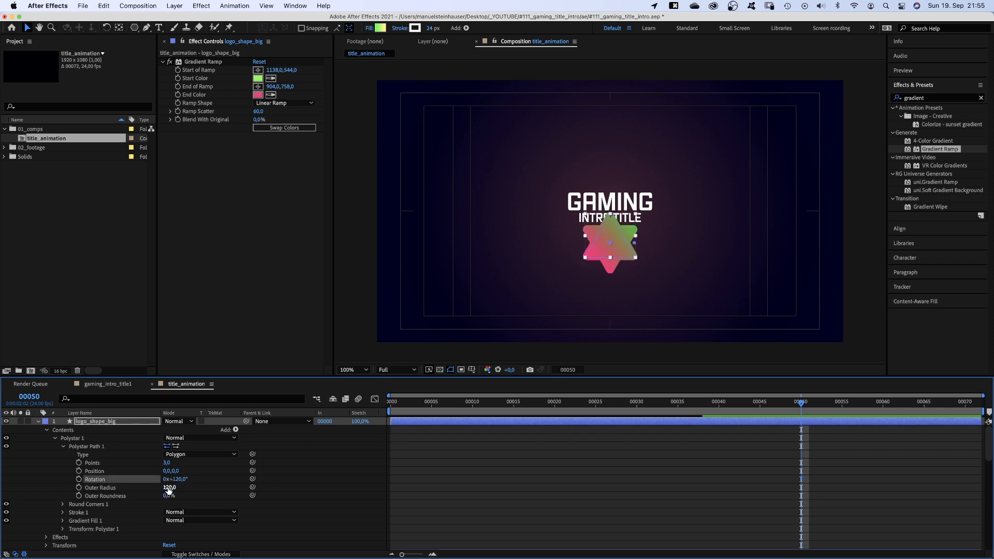
type("385")
key("Return")
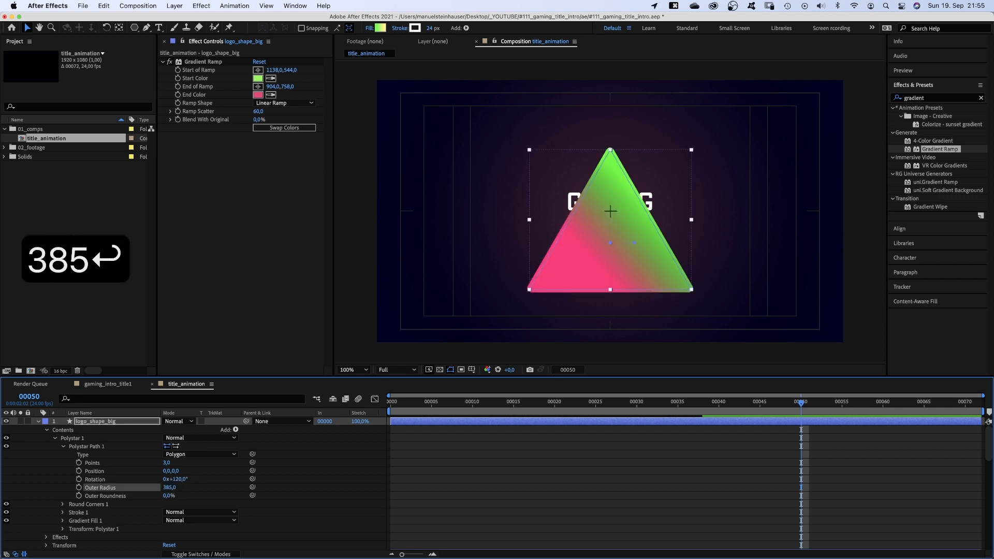
Step: Hide Gradient Fill 1 of logo_shape_big and set its stroke width to 12 px so only the outline remains
left_click(63, 446)
left_click(79, 471)
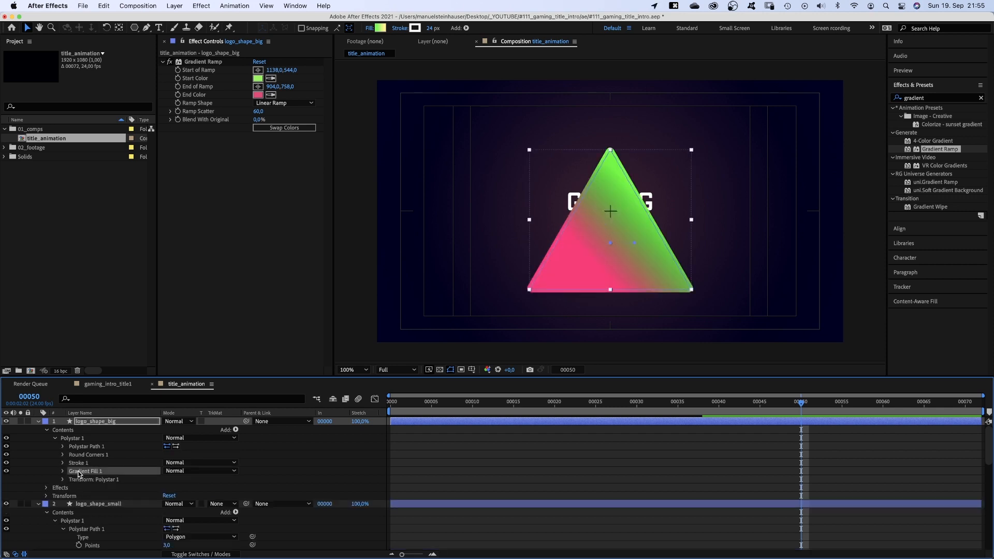
left_click(6, 471)
left_click(433, 29)
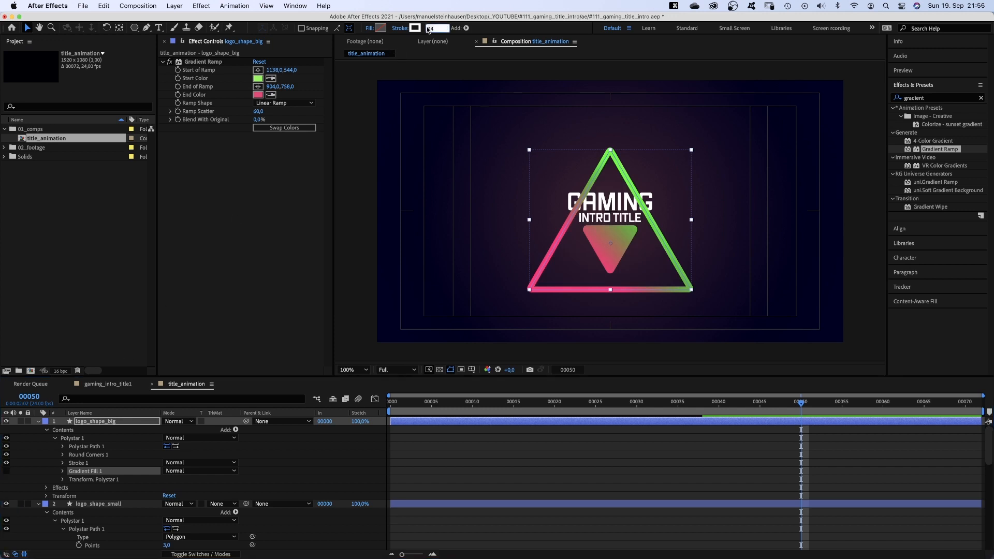
type("12")
key("Return")
Step: Enlarge logo_shape_small slightly and move it a little lower inside the large triangle outline
key("super+Down")
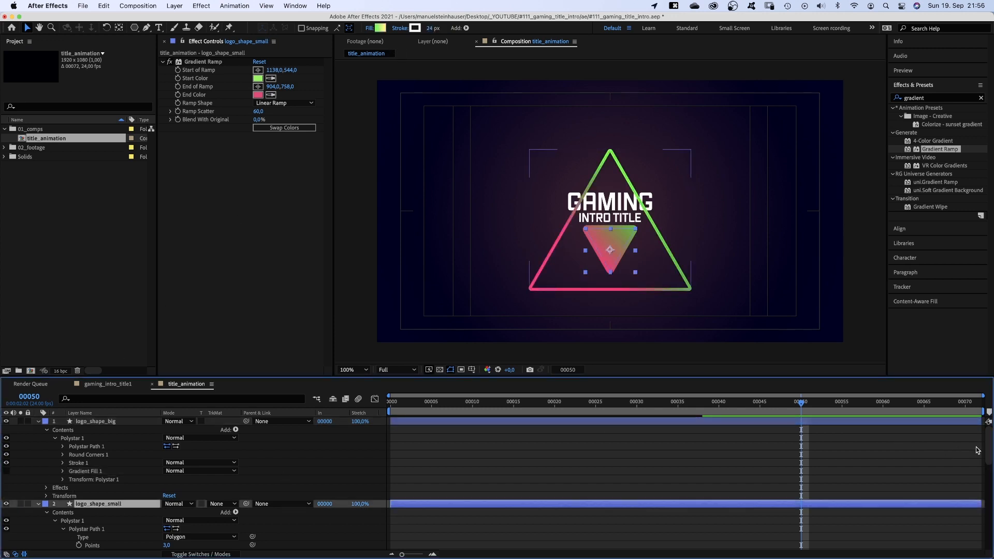
scroll(191, 492, "down", 4)
left_click_drag(169, 506, 174, 506)
left_click_drag(613, 258, 613, 263)
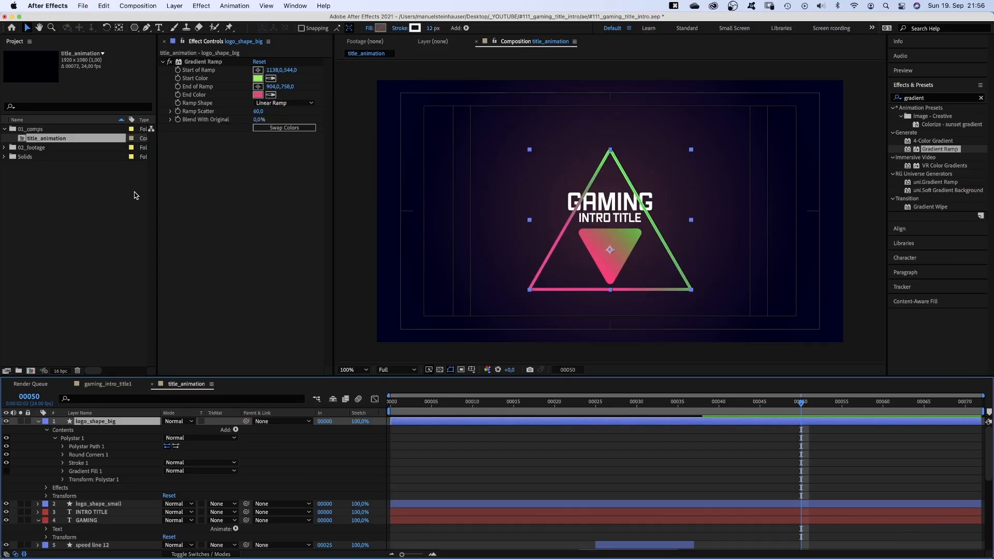
Step: Draw a rectangular mask around the GAMING text on logo_shape_big and set the mask mode to Subtract
left_click_drag(133, 32, 166, 39)
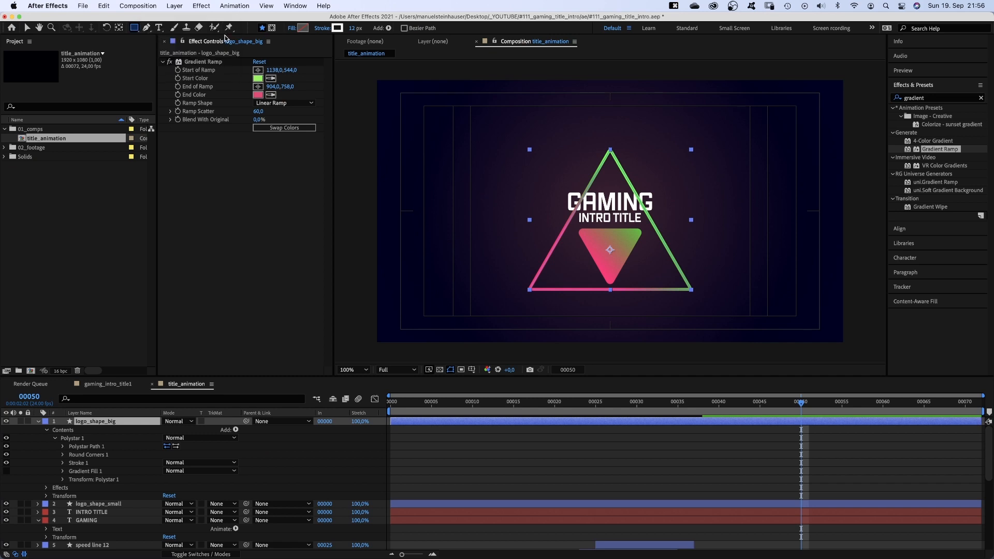
left_click(273, 28)
left_click_drag(560, 190, 685, 211)
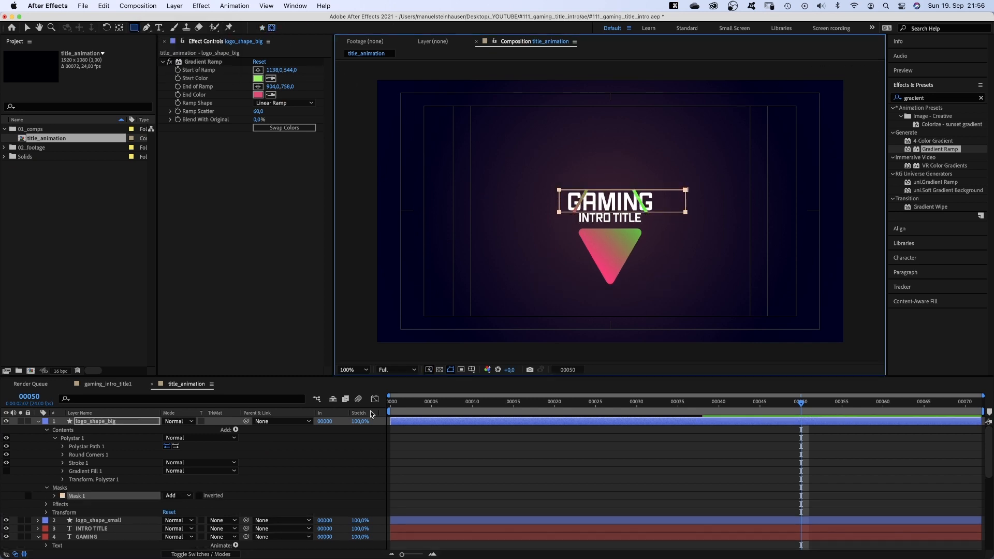
left_click(167, 498)
left_click(179, 503)
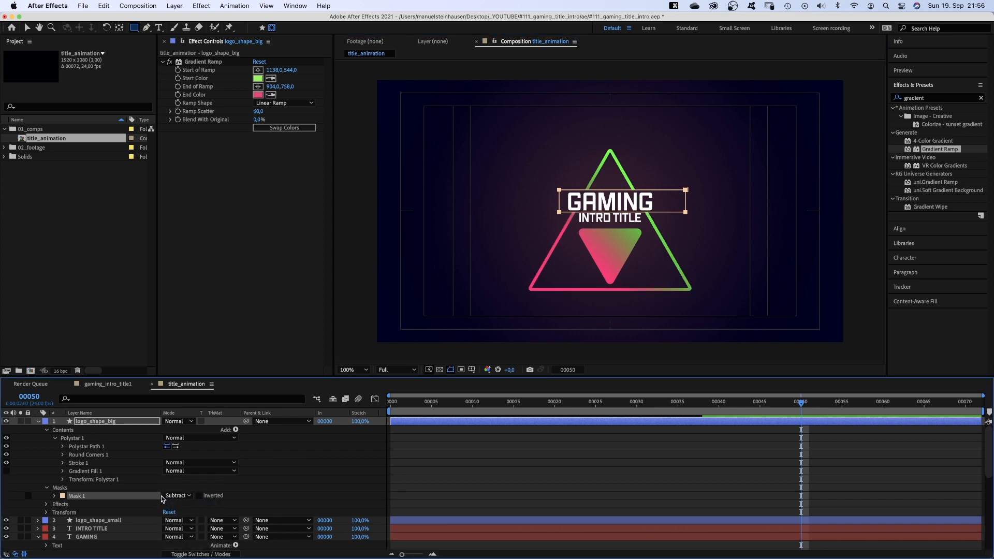
key("v")
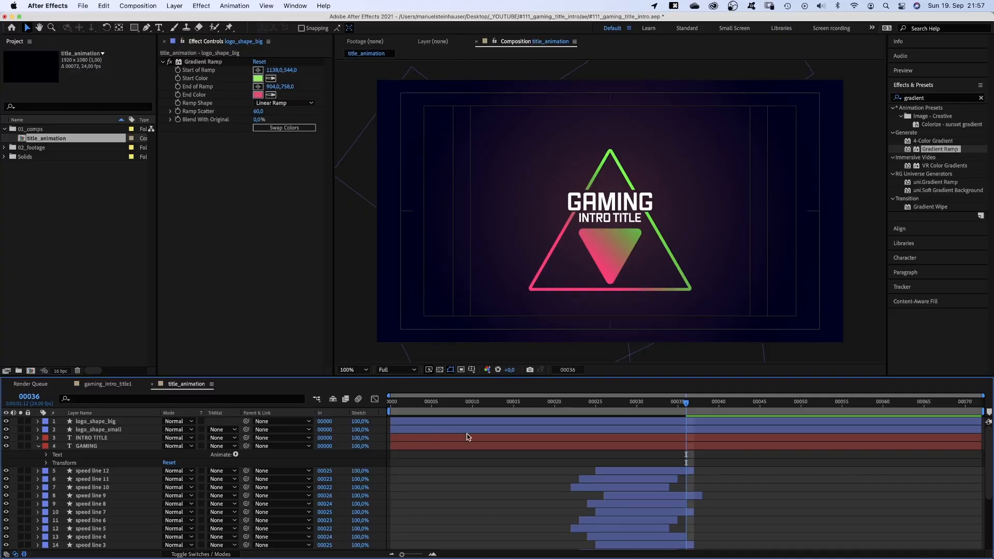
Step: Trim the starts of the logo_shape_big, logo_shape_small, INTRO TITLE and GAMING layers to frame 36
left_click(461, 443, "shift")
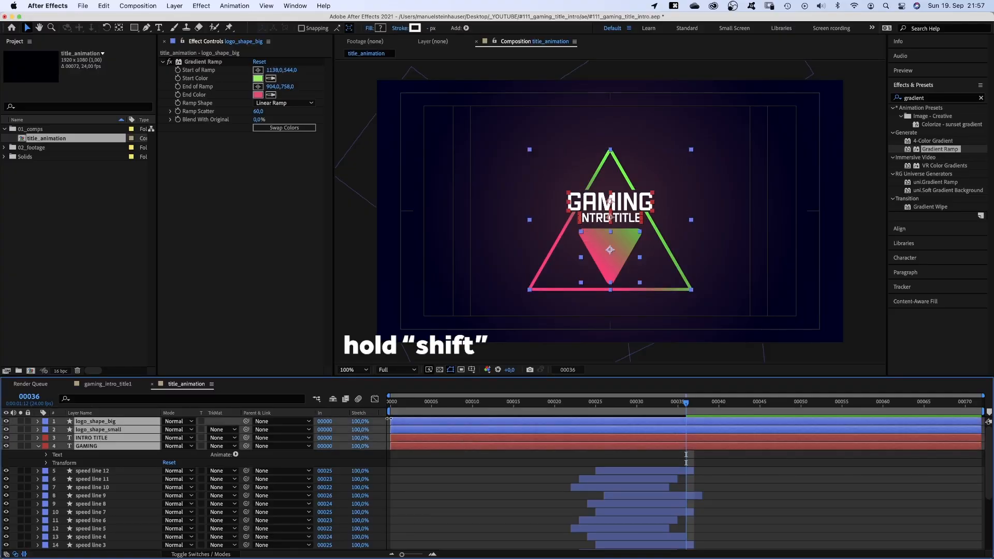
left_click_drag(389, 419, 680, 435)
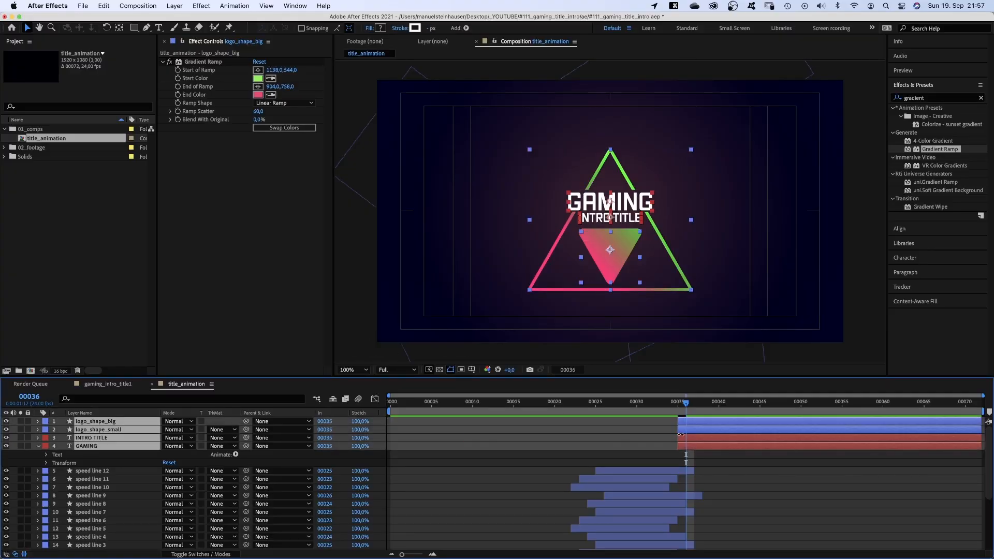
Step: Keyframe the GAMING layer's Scale at 2300% at frame 36 and move the layer to the top of the layer stack
left_click(709, 444)
key("s")
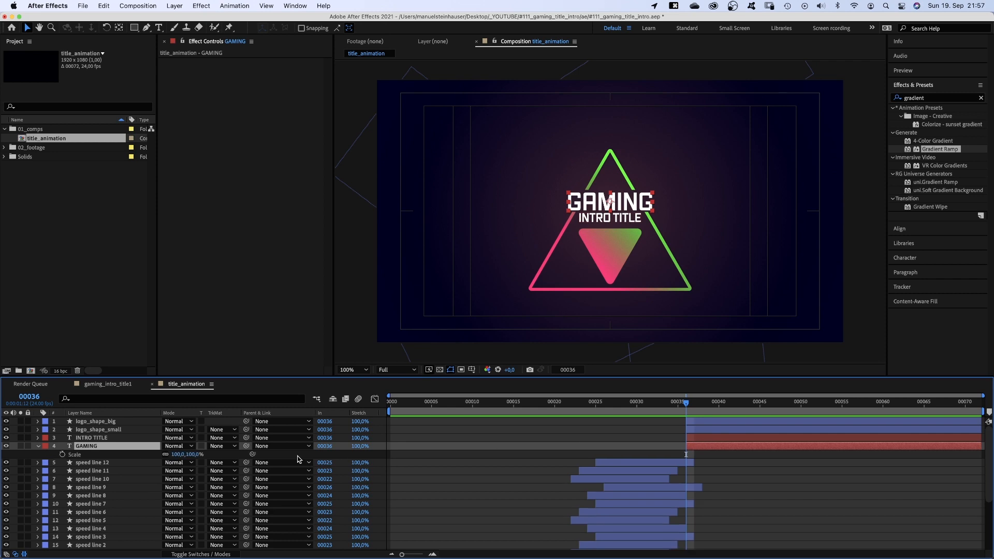
type("2300")
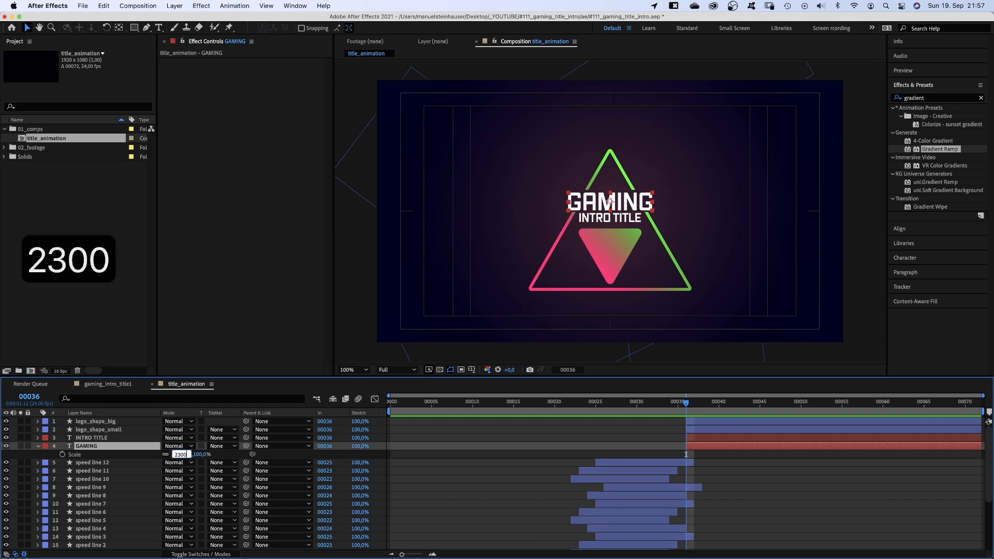
key("Return")
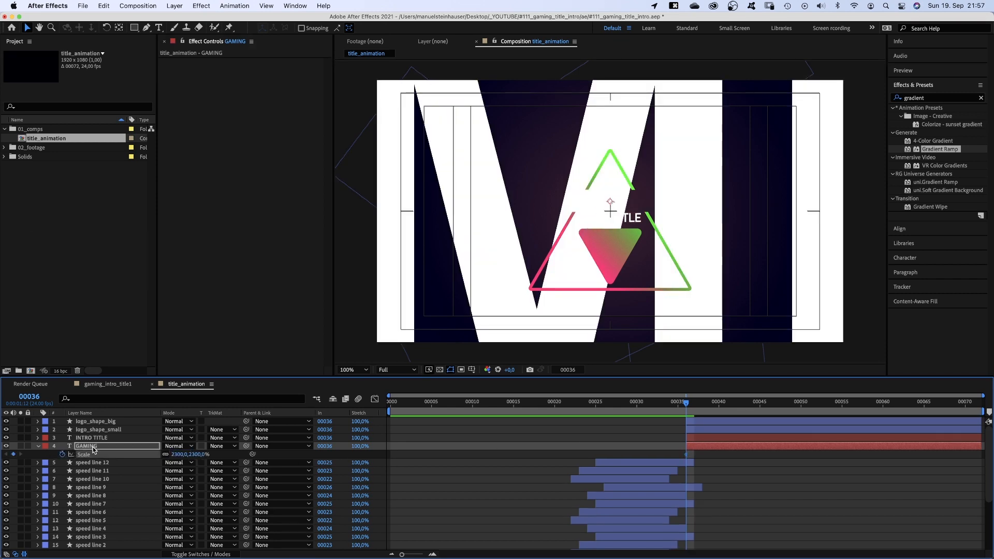
left_click_drag(92, 446, 94, 418)
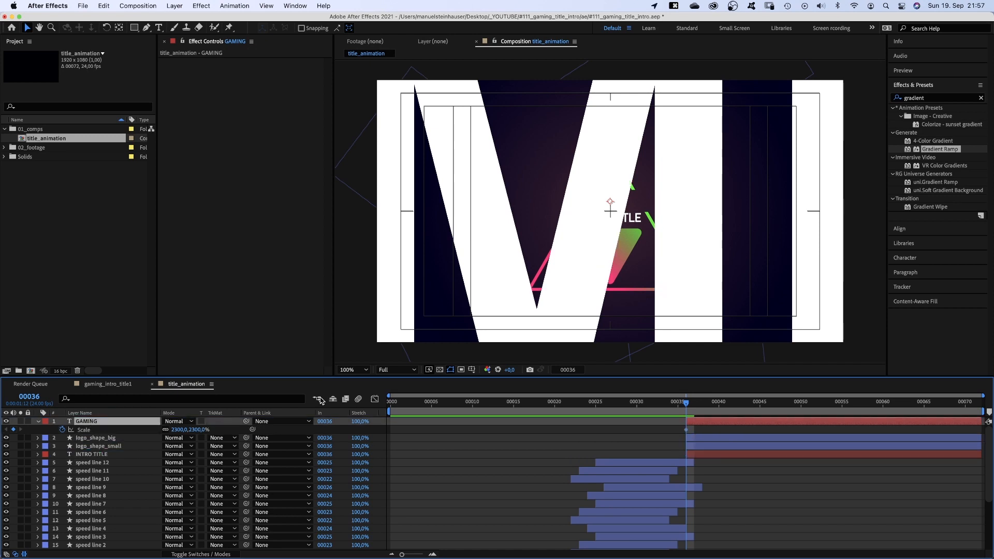
Step: Keyframe the GAMING layer's Scale at 100% at frame 39 and 95% at frame 42
left_click(718, 407)
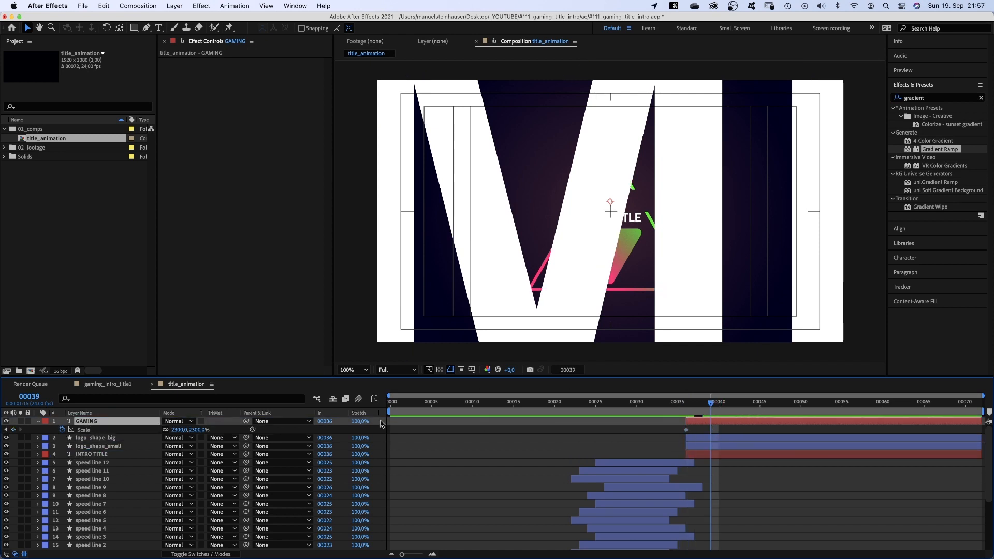
type("100")
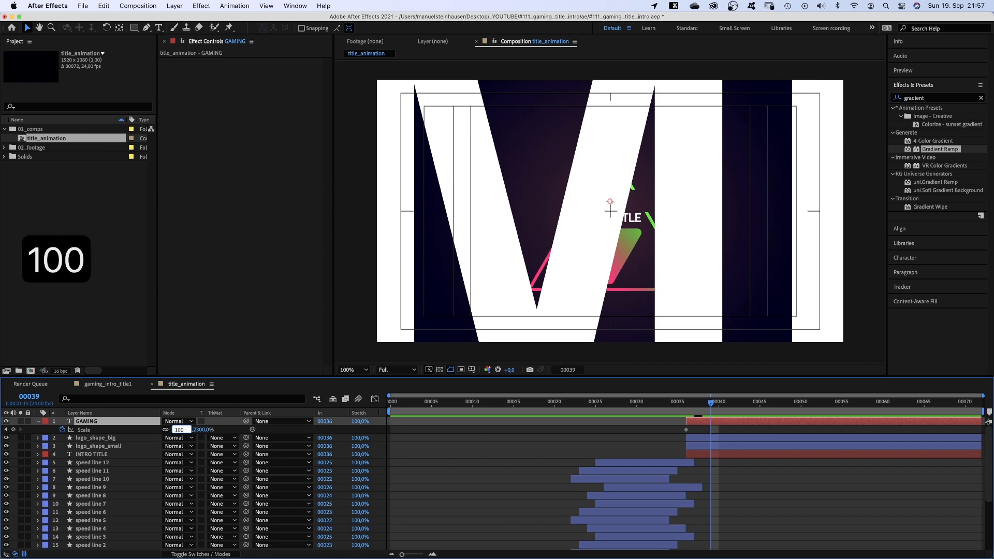
key("Return")
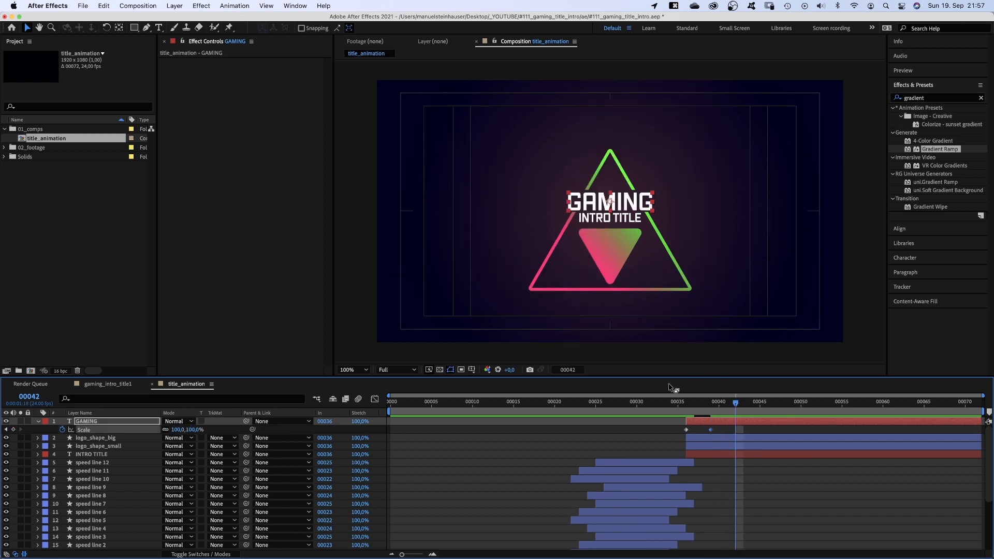
type("95")
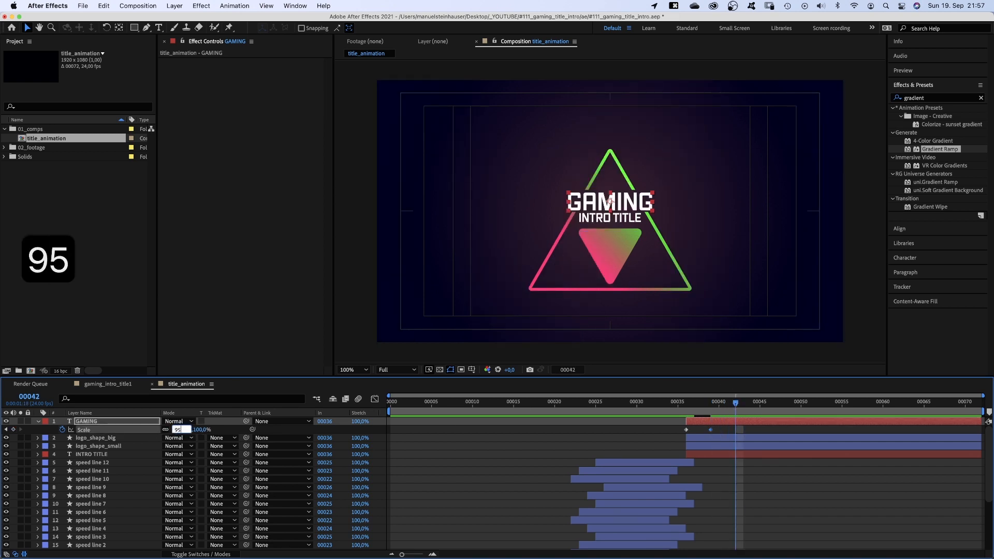
key("Return")
Step: Keyframe the GAMING layer's Scale at 100% at frame 45
left_click_drag(735, 403, 757, 407)
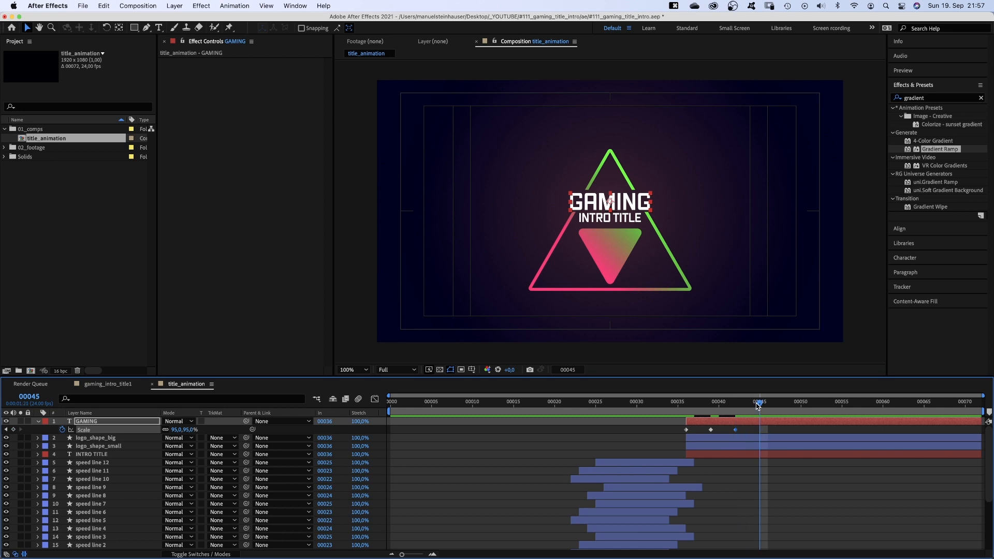
left_click(178, 430)
type("100")
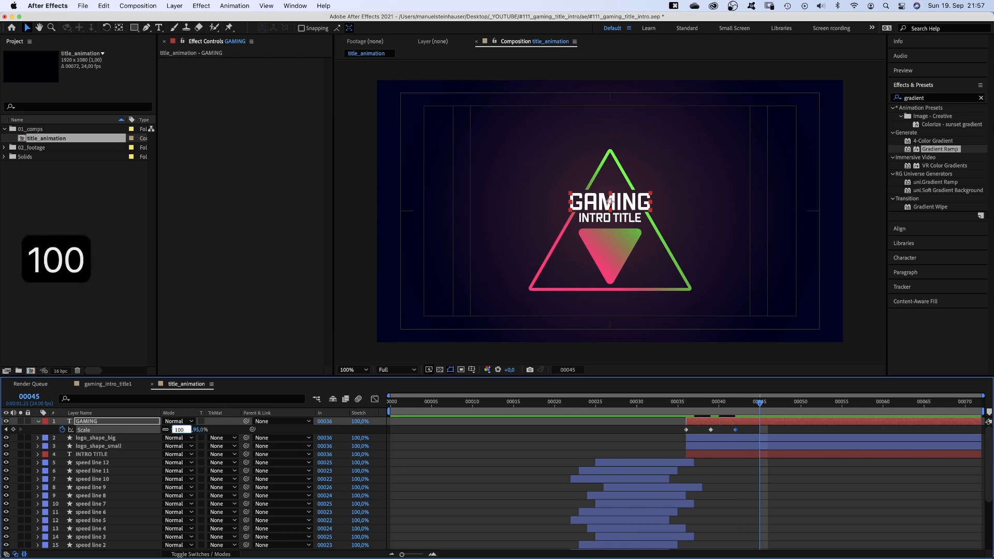
key("Return")
Step: Keyframe the INTRO TITLE layer's Scale at 0% at frame 40
left_click(94, 454)
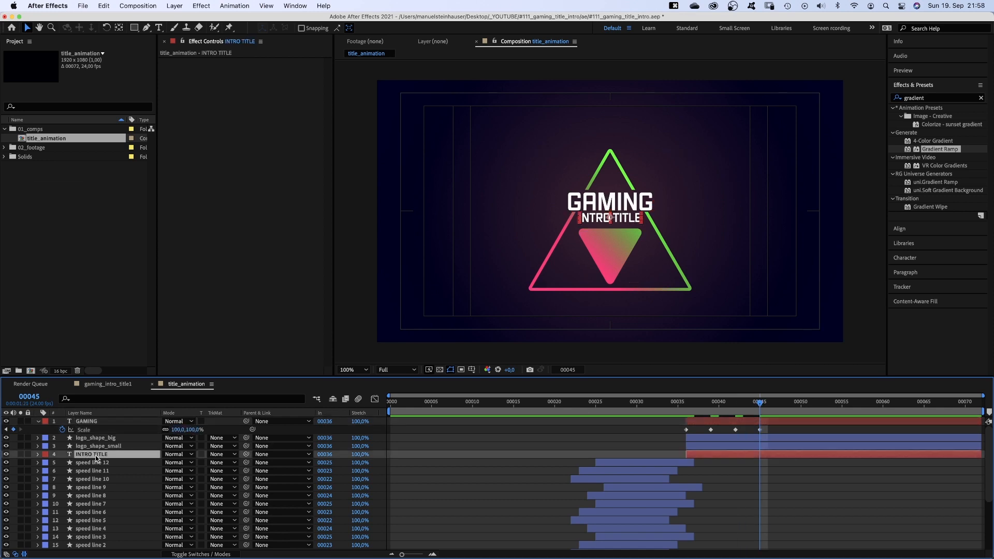
key("s")
left_click(719, 403)
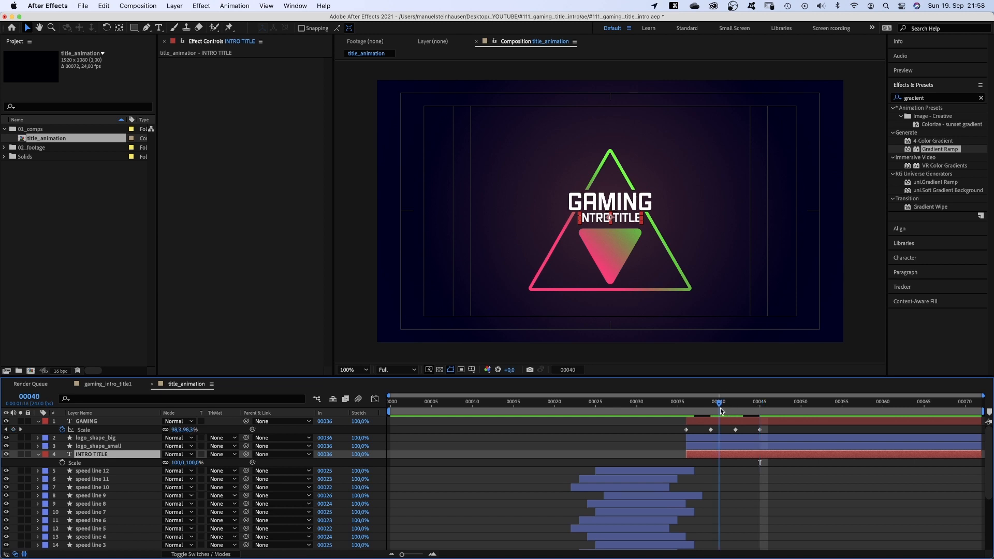
left_click(174, 463)
type("0")
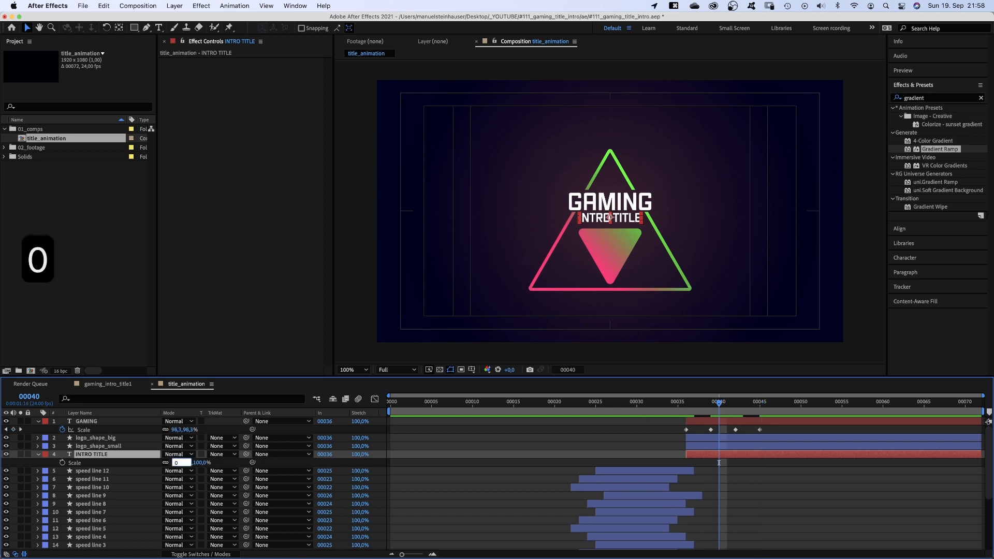
key("Return")
Step: Keyframe the INTRO TITLE layer's Scale at 110% at frame 45 and 100% at frame 48
left_click_drag(719, 404, 758, 409)
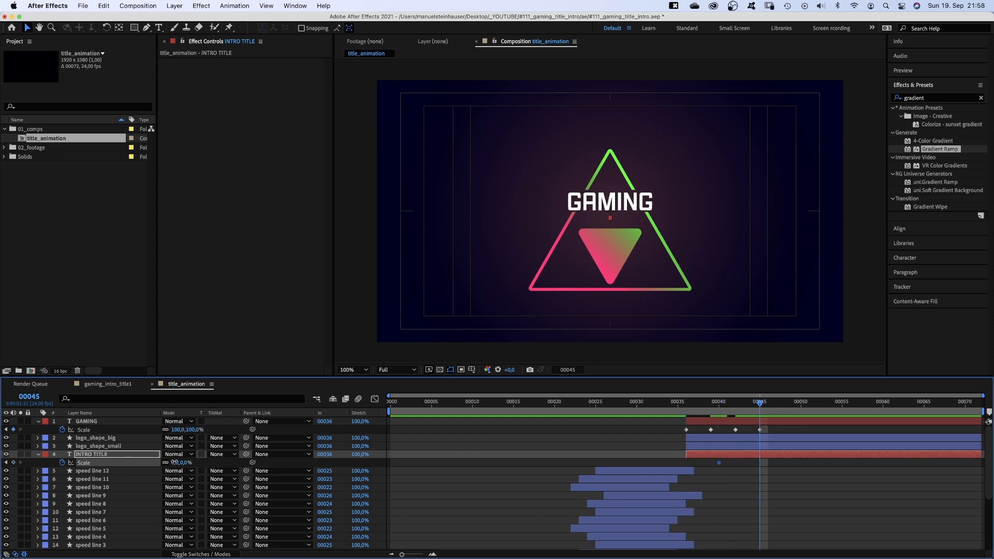
left_click(174, 462)
type("110")
key("Return")
left_click(767, 408)
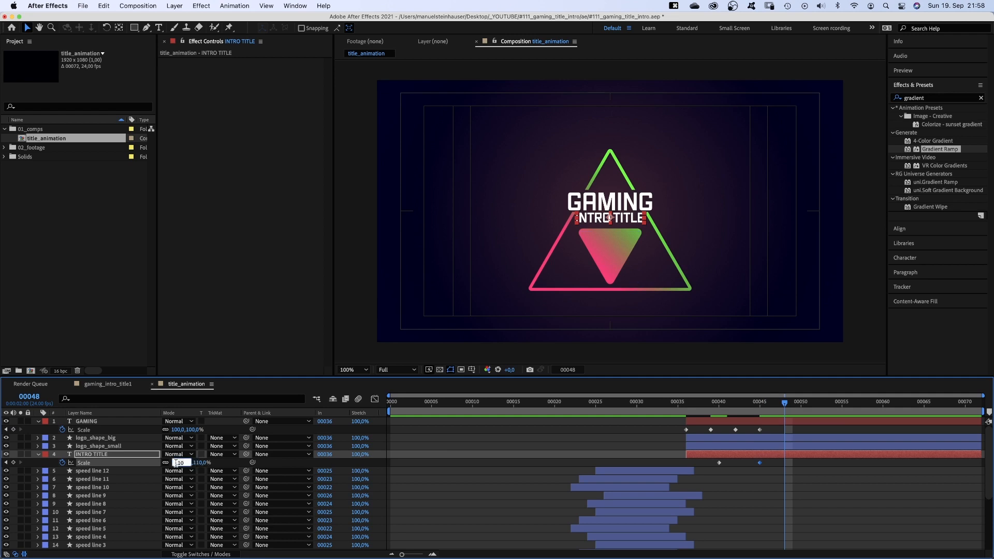
type("100")
key("Return")
Step: Keyframe logo_shape_big's Scale at 100% at frame 39 and trim the layer's start to that frame
left_click_drag(719, 404, 713, 407)
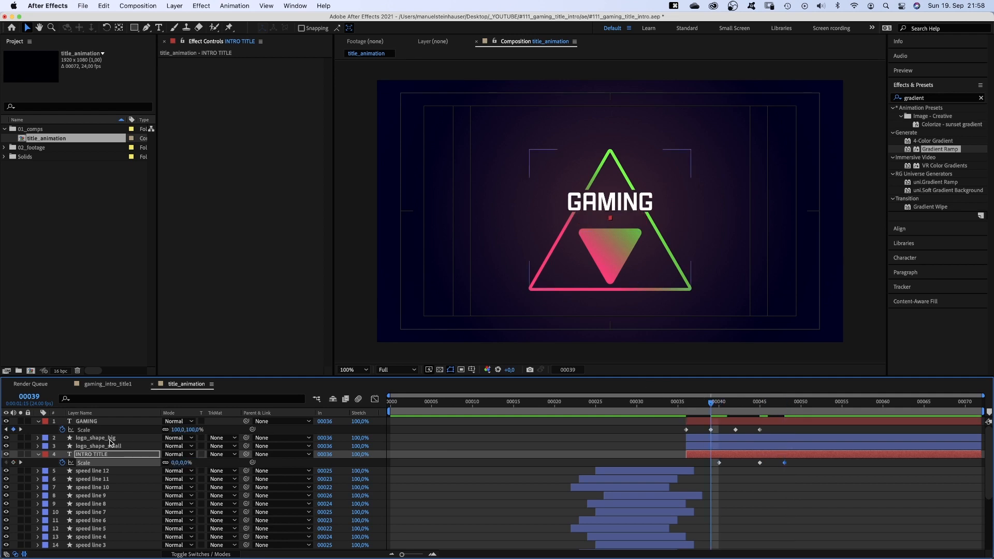
left_click(102, 439)
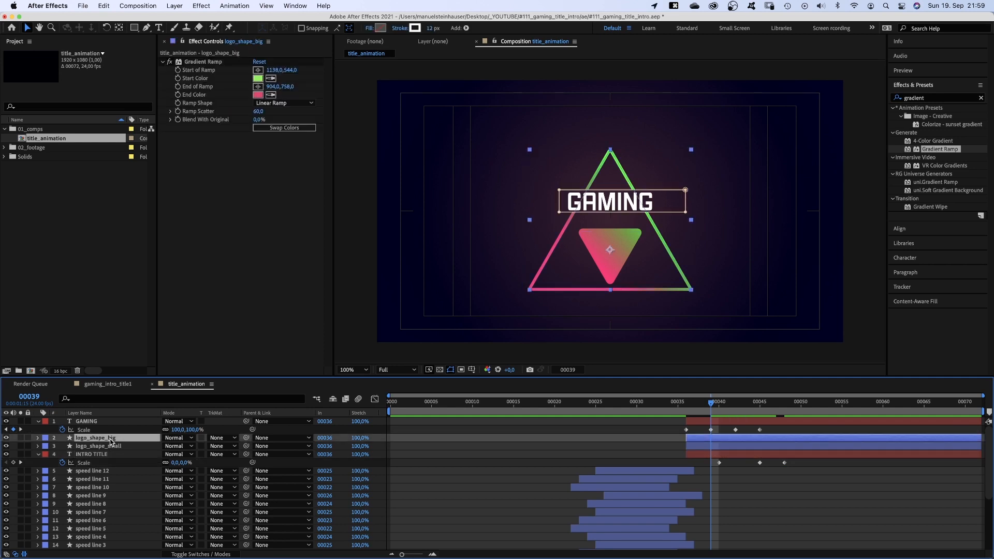
key("s")
left_click(63, 446)
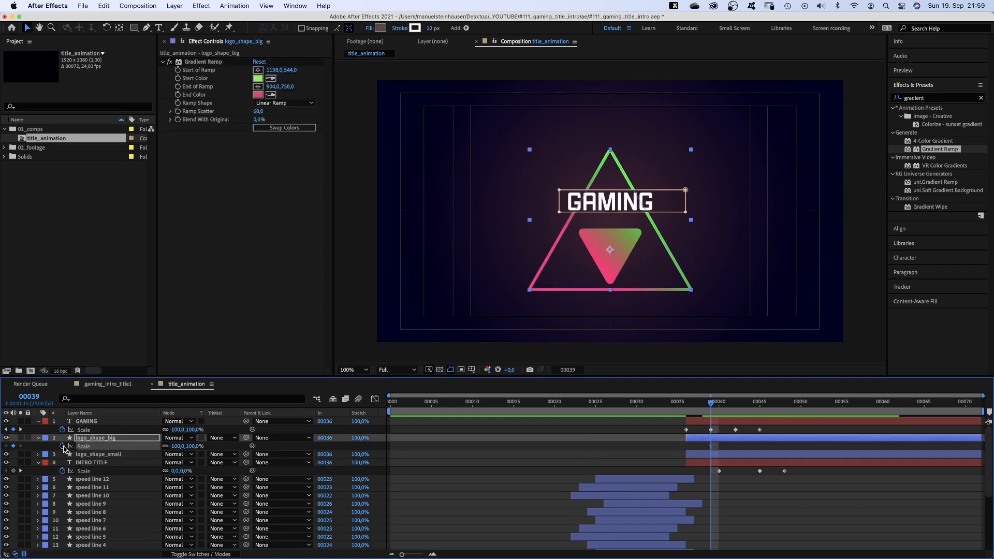
left_click_drag(686, 438, 711, 437)
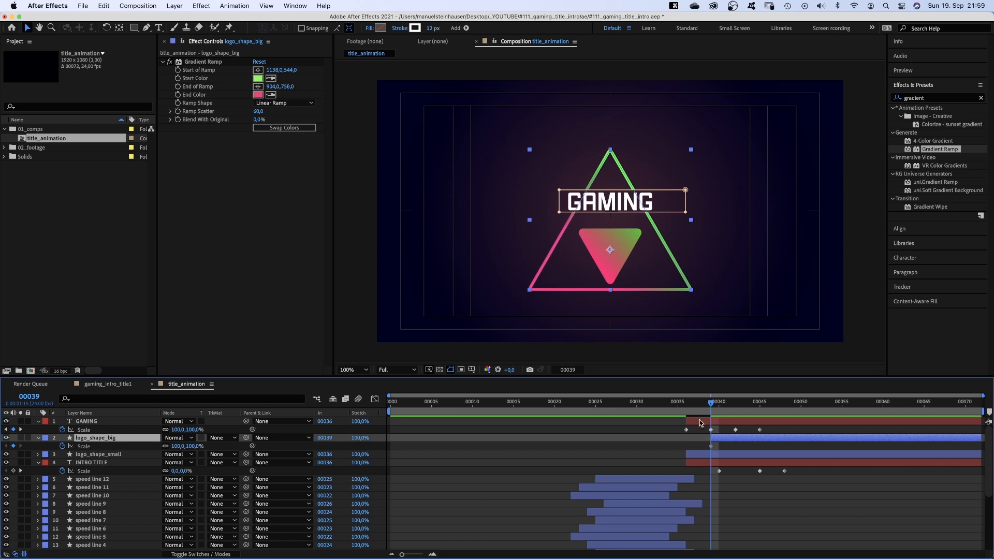
Step: Keyframe logo_shape_big's Scale at 110% at frame 43 and 100% at frame 46
left_click(742, 402)
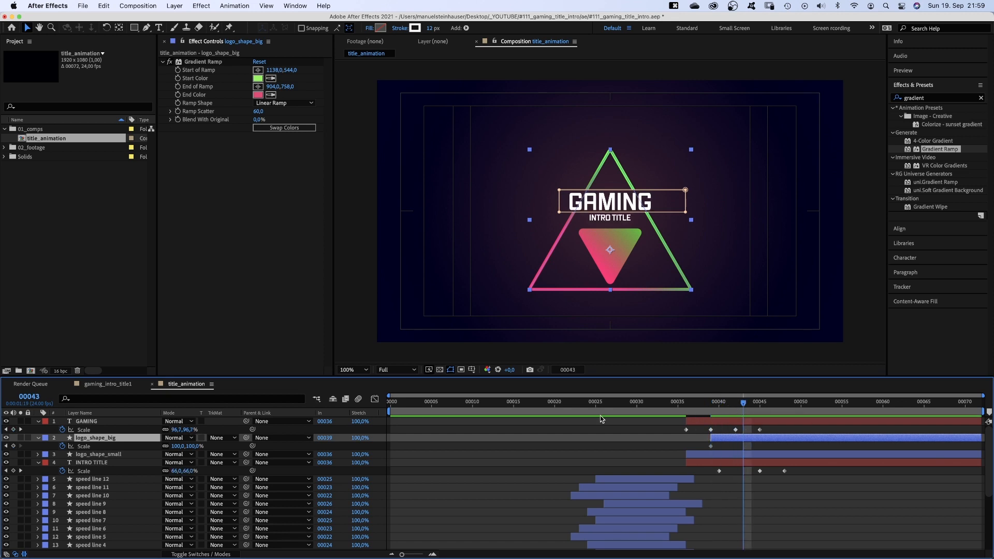
type("110")
key("Return")
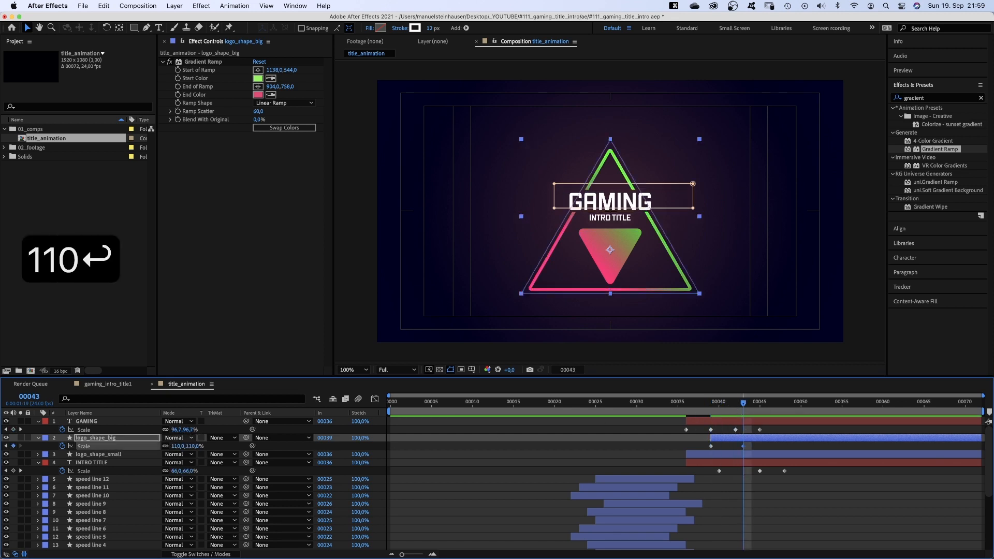
left_click_drag(749, 409, 768, 406)
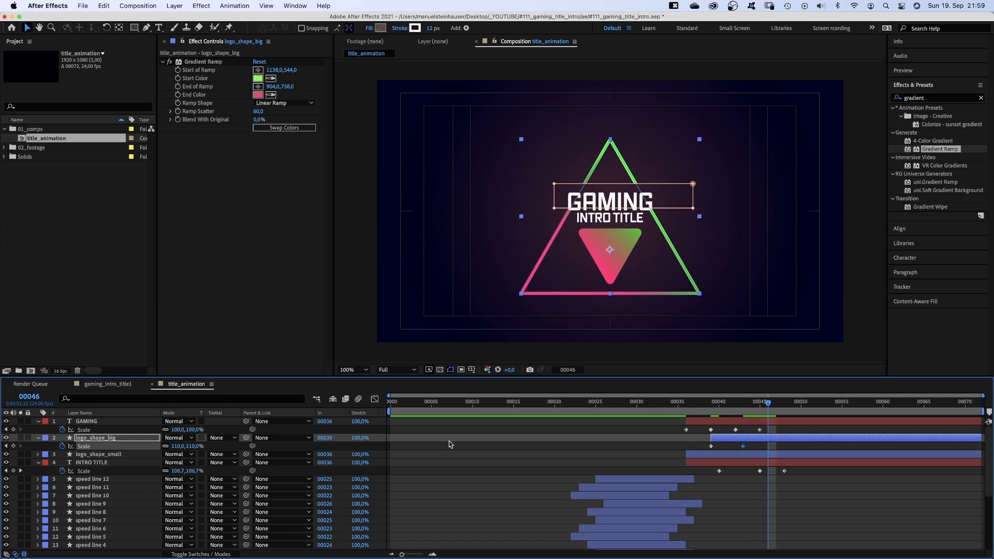
type("100")
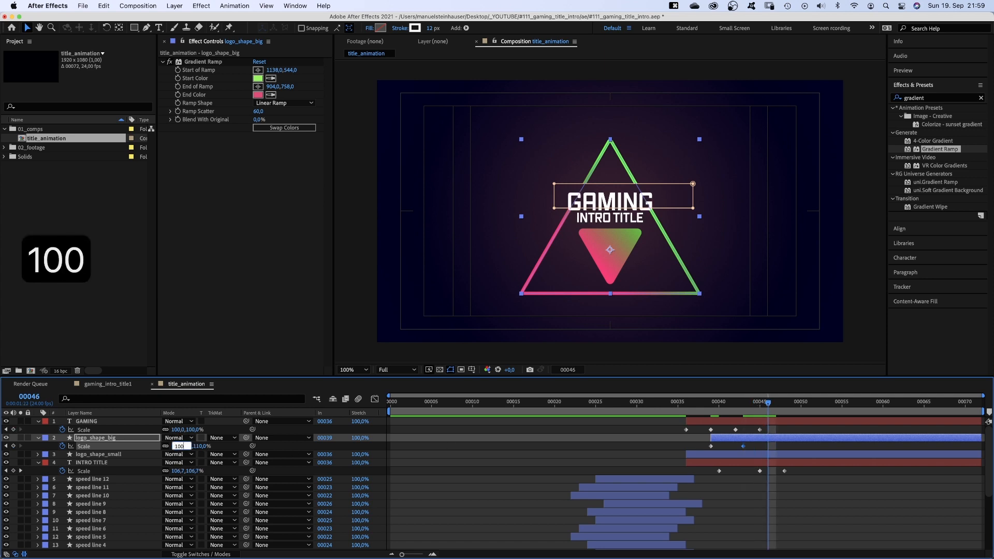
key("Return")
Step: Keyframe logo_shape_small at frame 36 with Scale at 0% and Rotation at 90°
left_click(722, 453)
left_click_drag(694, 407, 681, 406)
key("s")
key("shift+r")
left_click(176, 462)
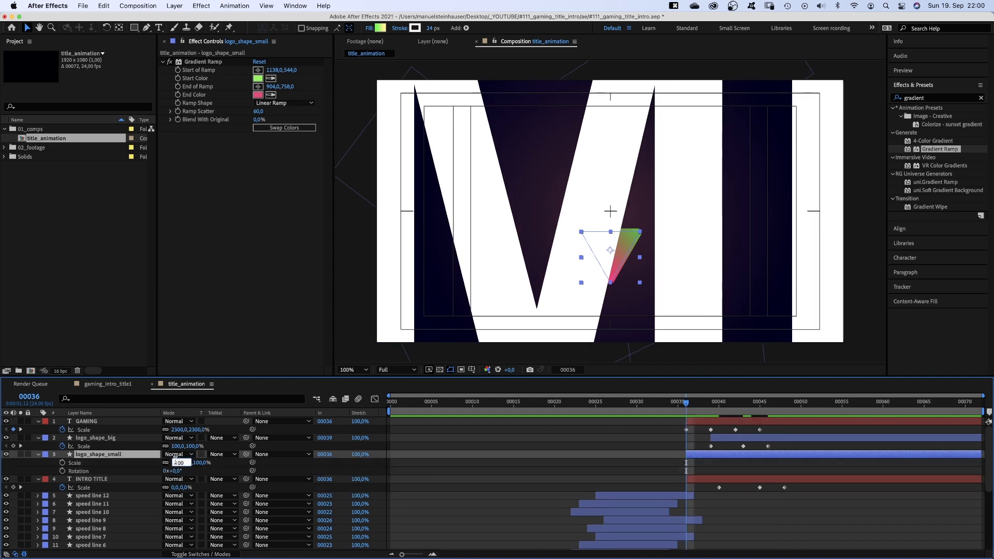
type("0")
key("Return")
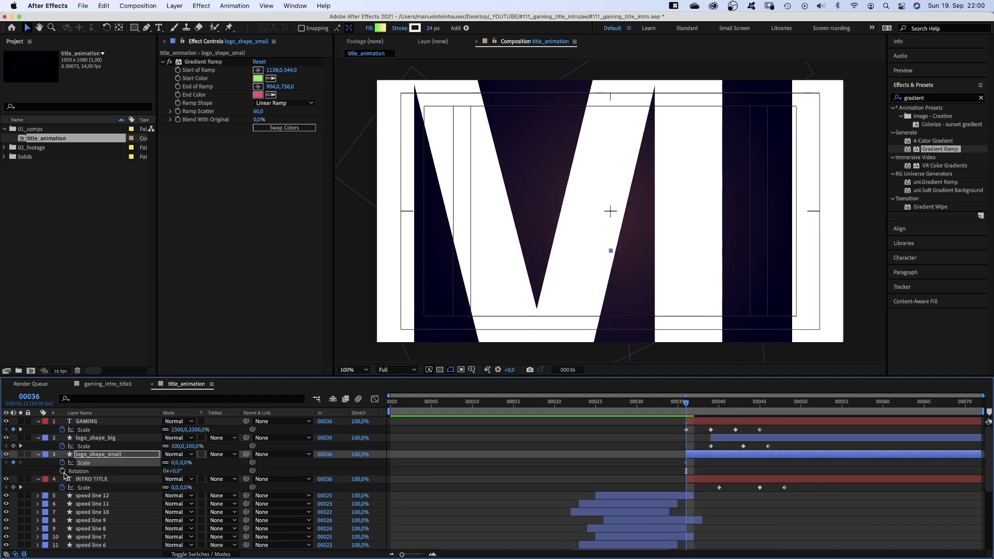
type("90")
key("Return")
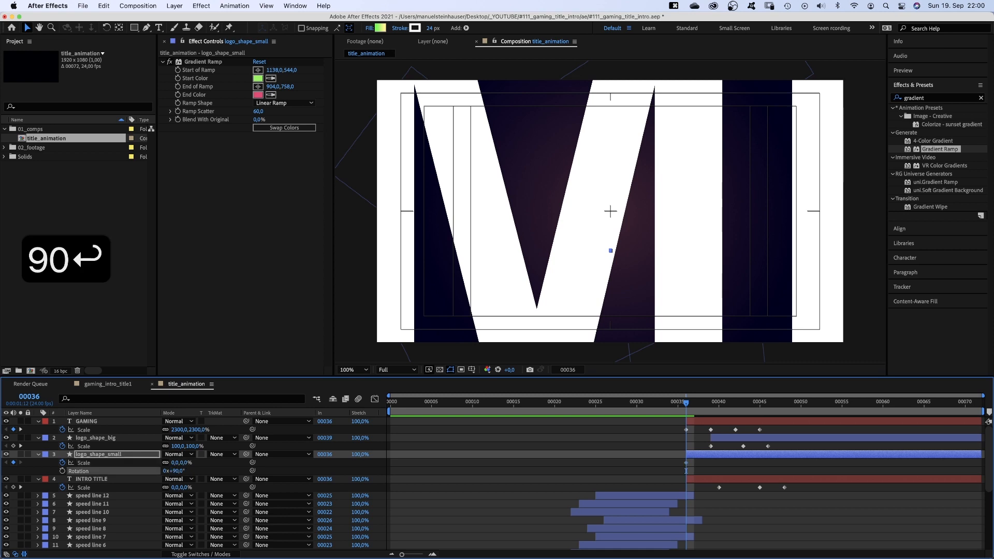
left_click(63, 470)
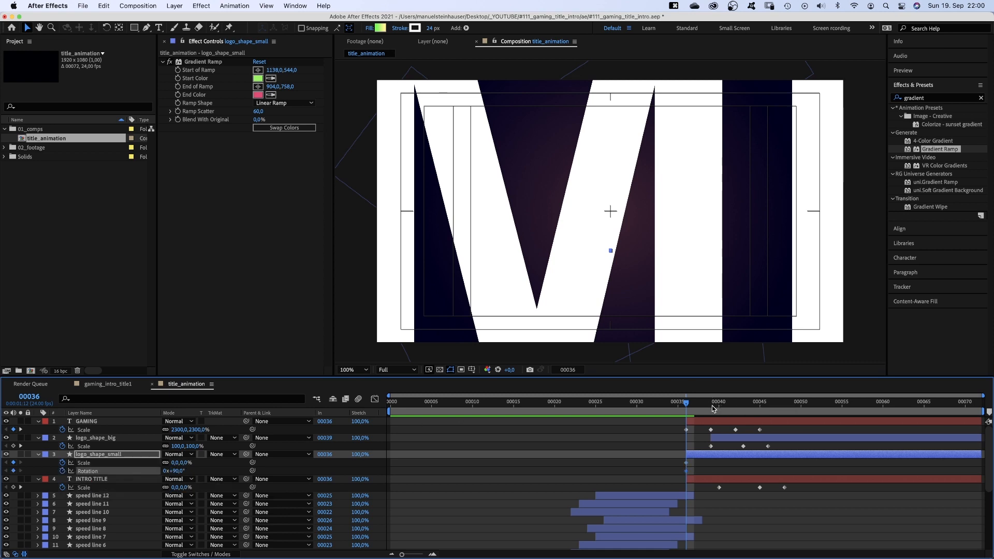
Step: Keyframe logo_shape_small at frame 42 with Scale at 100% and Rotation at 0°
left_click_drag(712, 406, 734, 406)
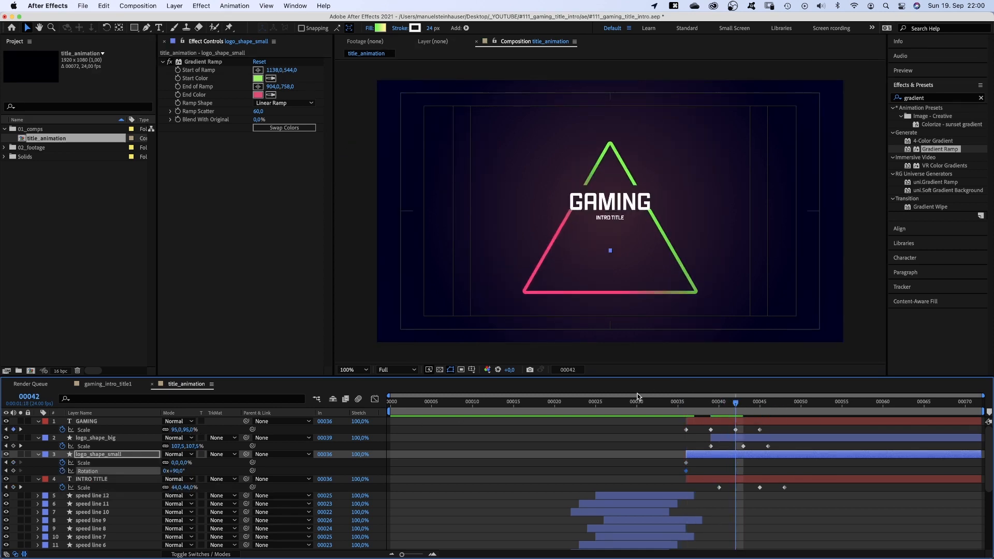
type("100")
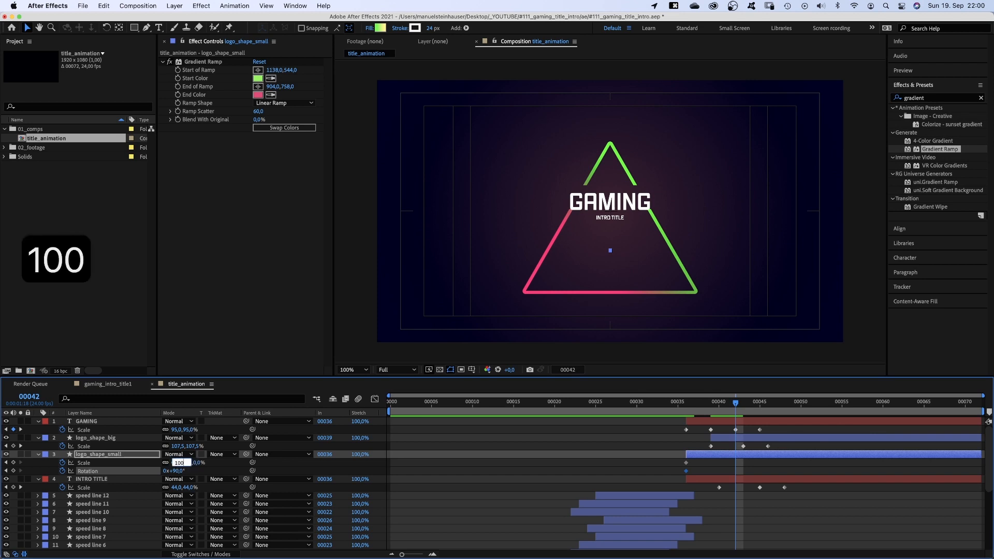
key("Return")
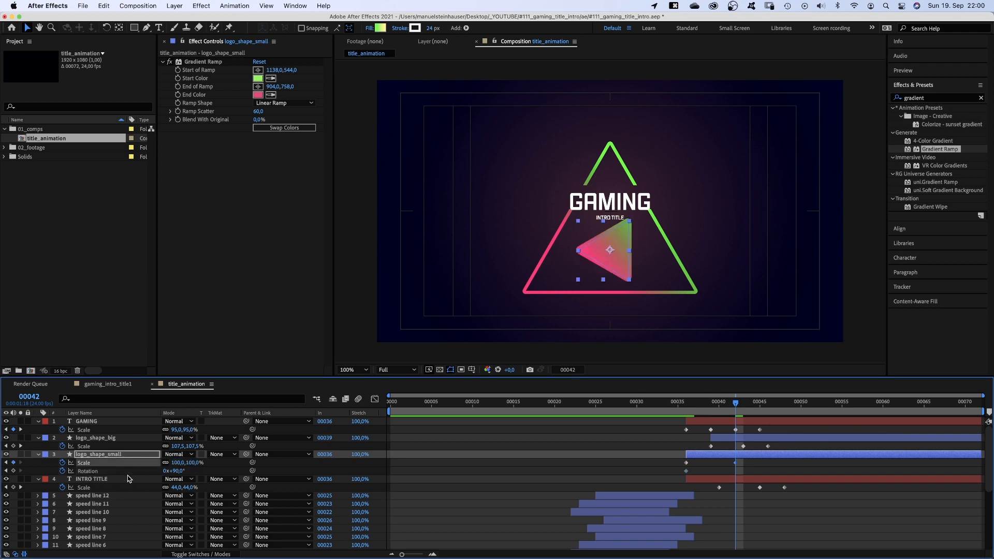
type("90")
key("Return")
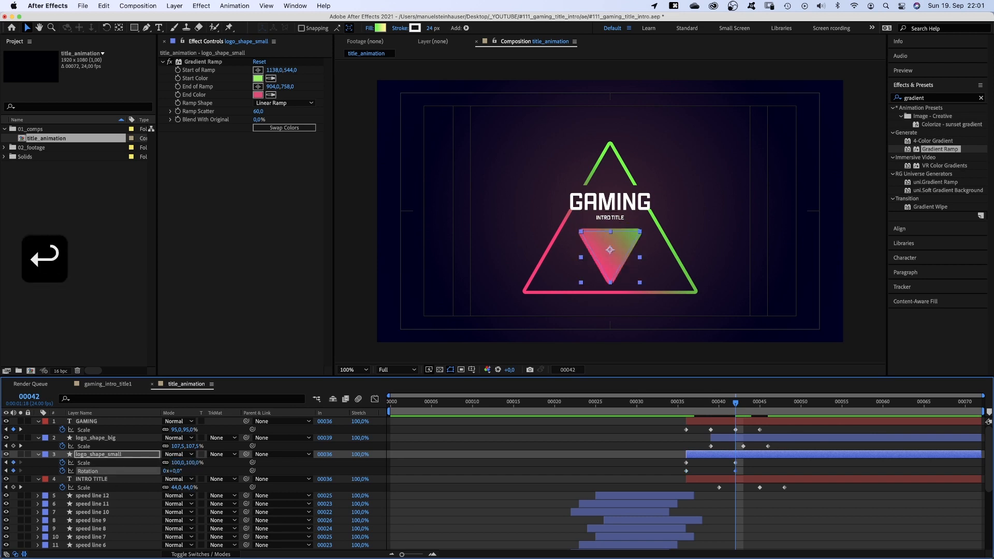
Step: Ease logo_shape_small's Rotation into its frame 42 keyframe in the speed graph and preview the animation
left_click(374, 401)
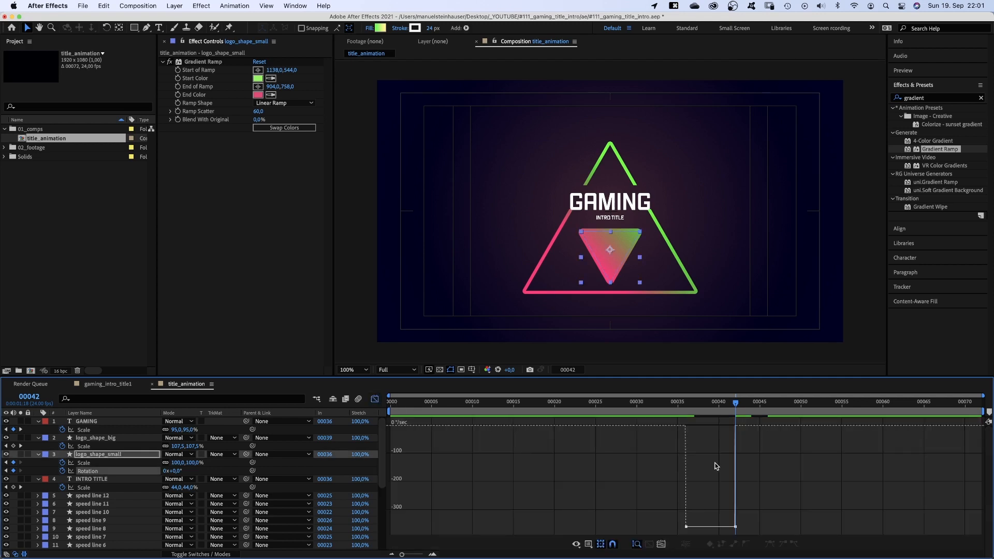
left_click_drag(732, 525, 632, 420)
key("space")
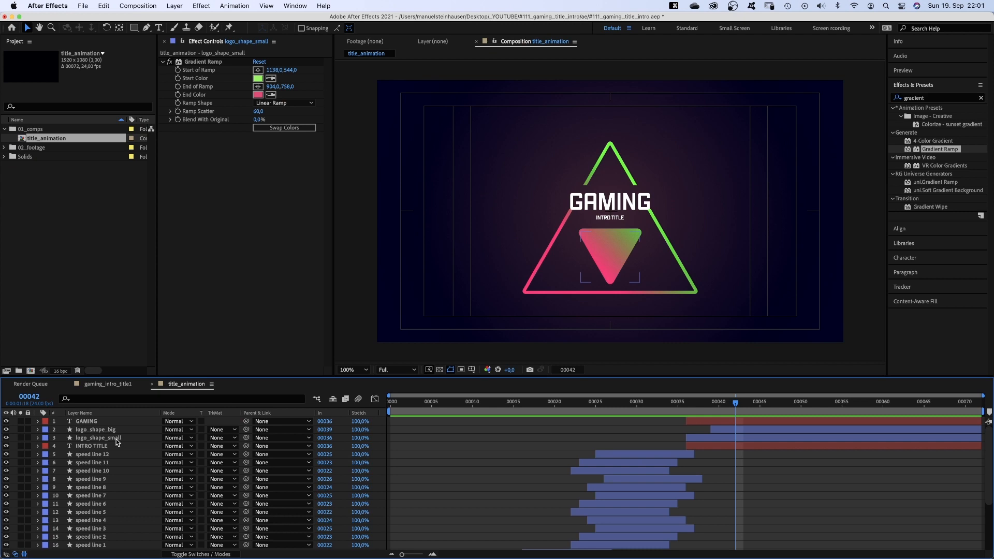
Step: Duplicate logo_shape_small and move the copy below the INTRO TITLE layer in the stack
left_click(117, 442)
key("cmd+d")
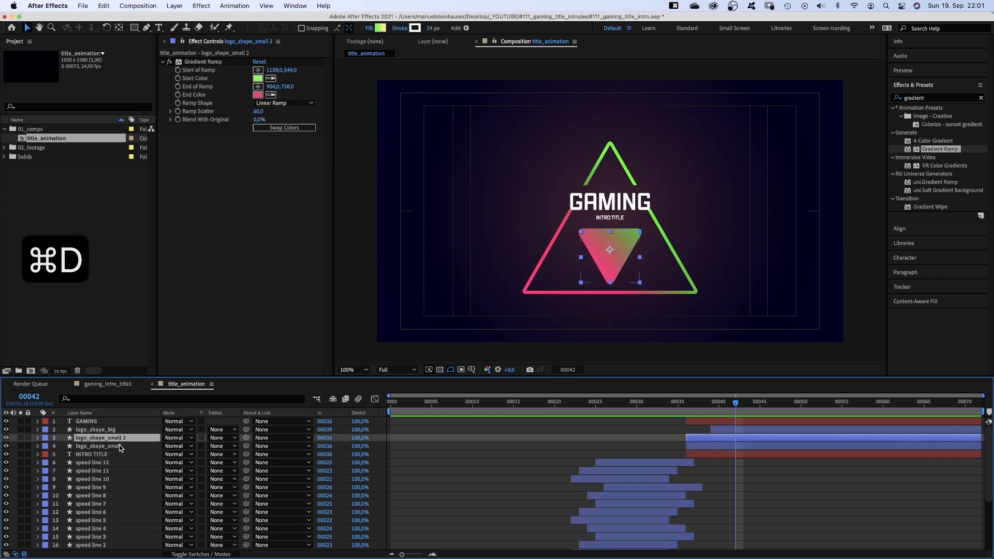
left_click_drag(117, 442, 141, 458)
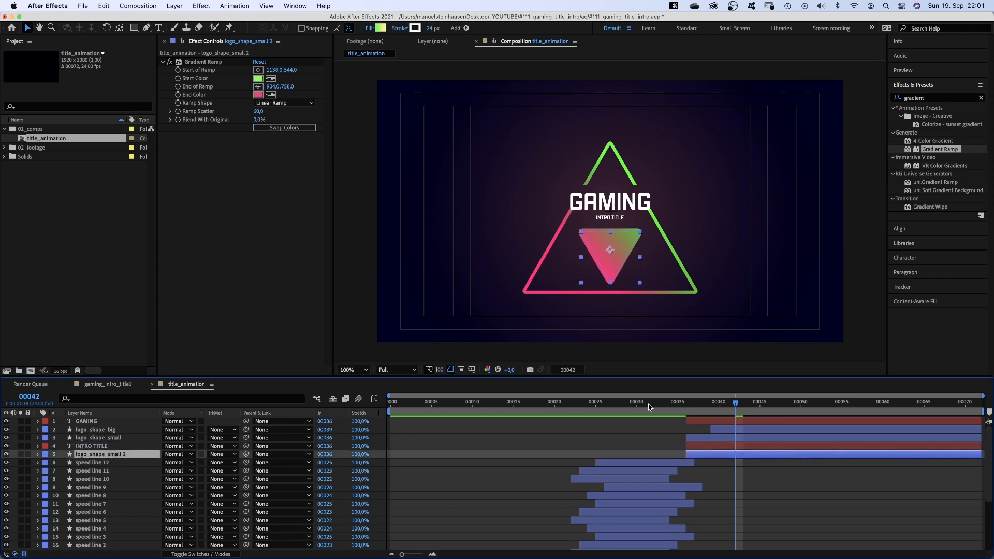
Step: Shift logo_shape_small 2 to start at frame 22 and delete all its Scale and Rotation keyframes
left_click_drag(648, 404, 571, 406)
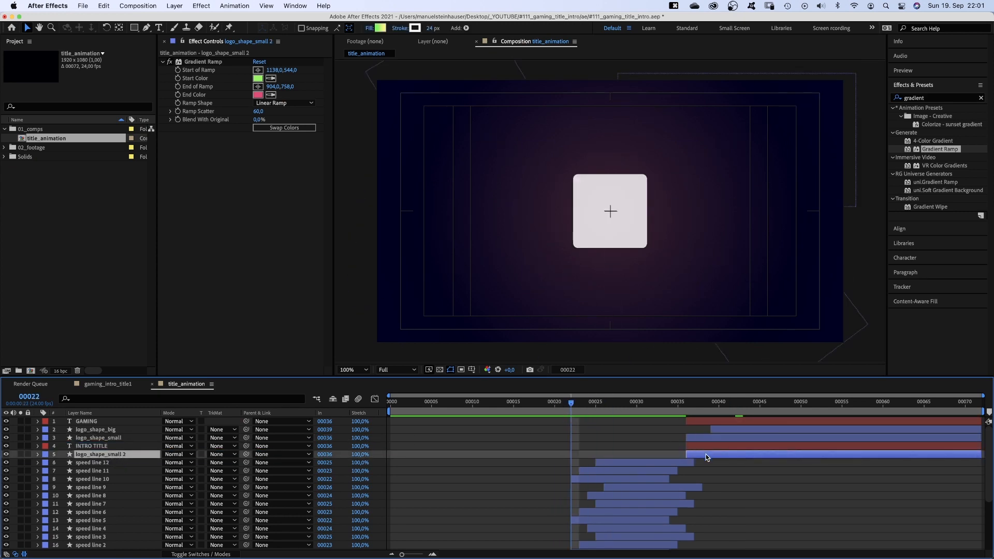
left_click_drag(706, 455, 589, 455)
key("u")
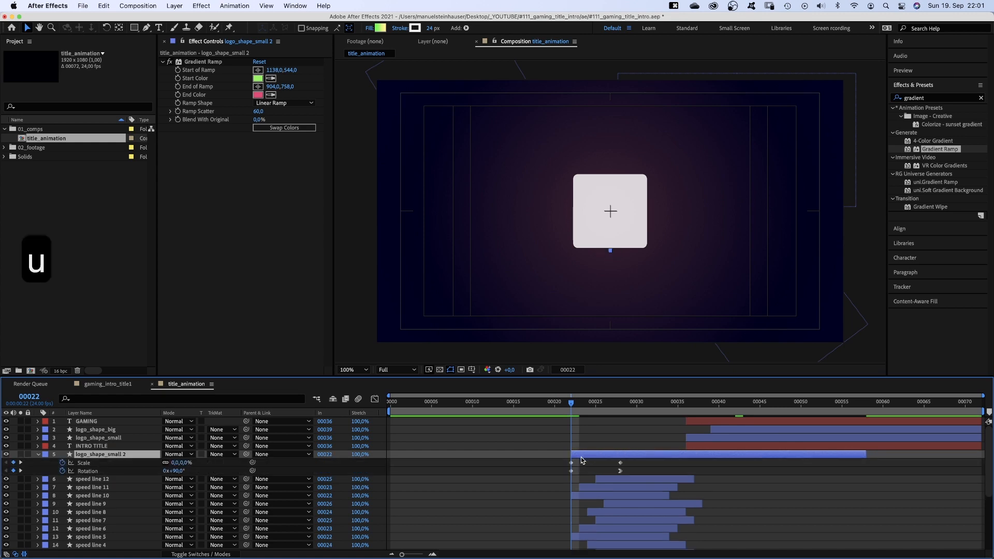
left_click(74, 463)
left_click(139, 472, "shift")
key("Delete")
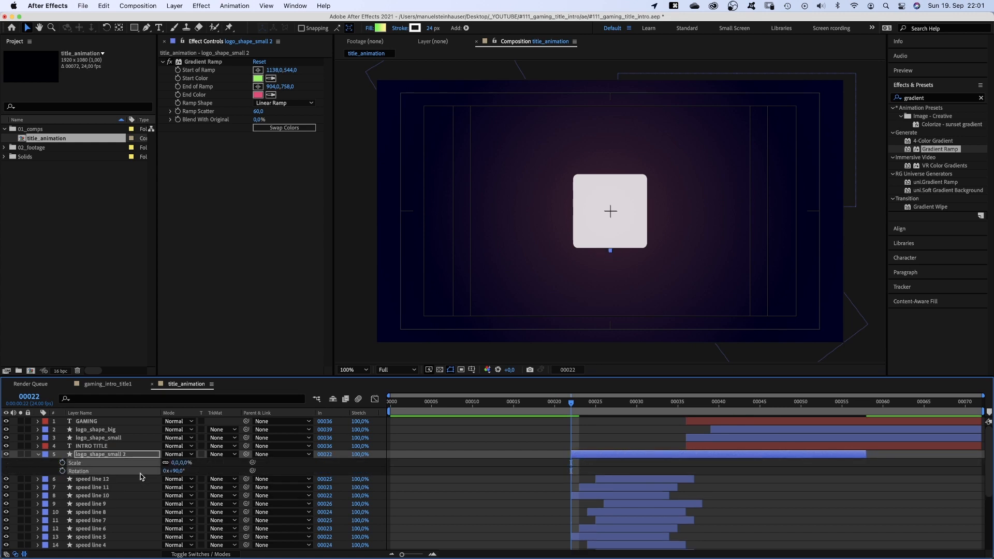
Step: Trim the end of logo_shape_small 2 to about frame 35 and give the layer a Yellow label
left_click_drag(866, 455, 685, 459)
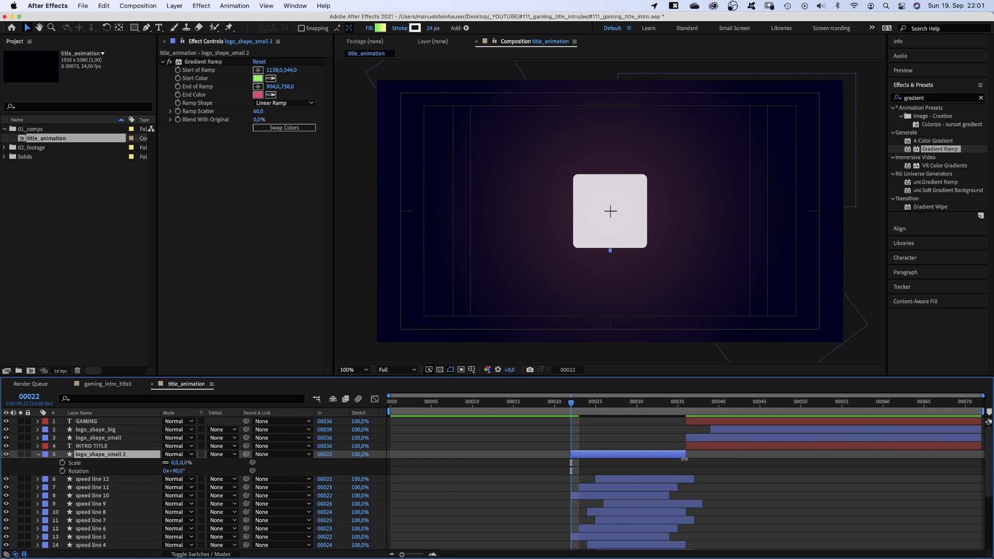
left_click(46, 454)
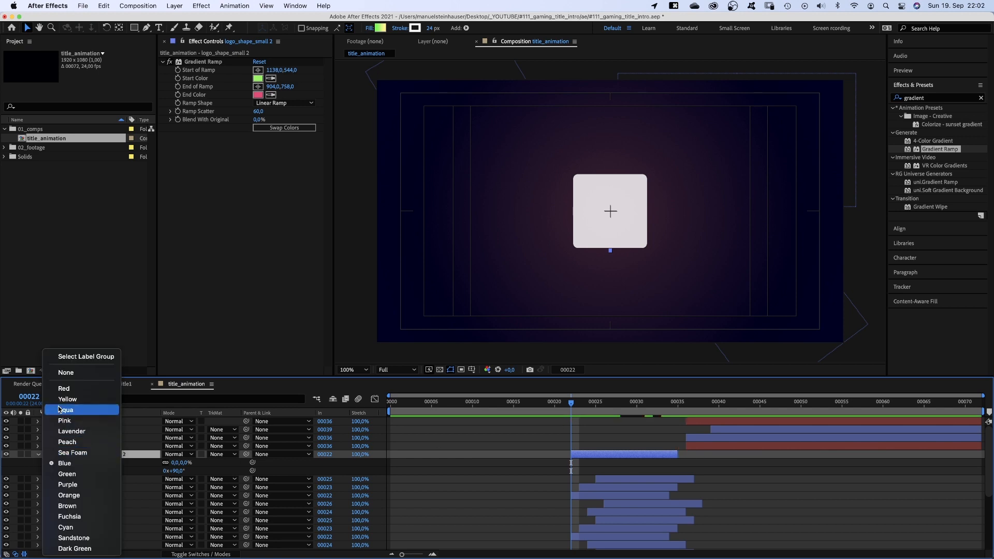
left_click(67, 399)
Step: Keyframe logo_shape_small 2's Position, Scale and Rotation at frame 22 and move the shape to the composition's centre
key("shift+p")
left_click(62, 463)
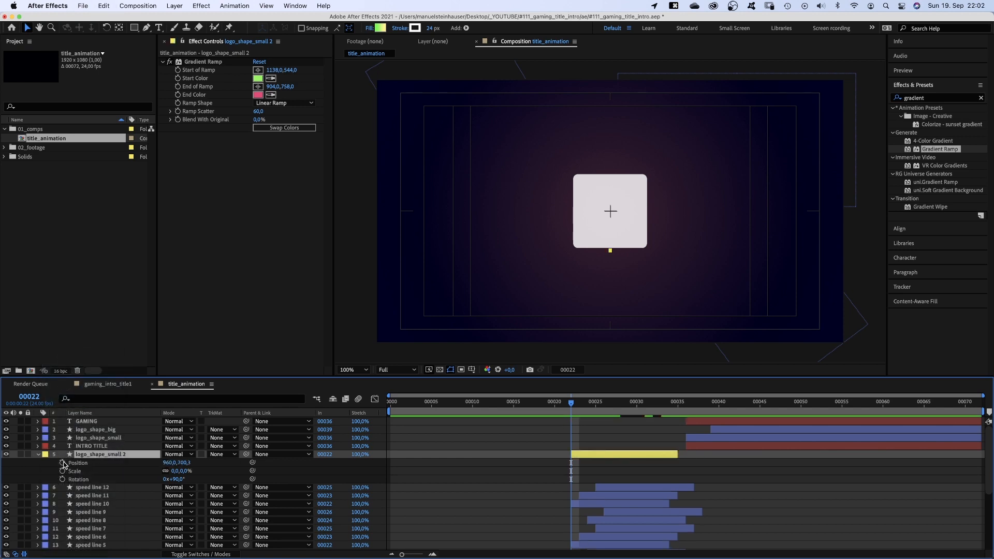
left_click(62, 471)
left_click(62, 478)
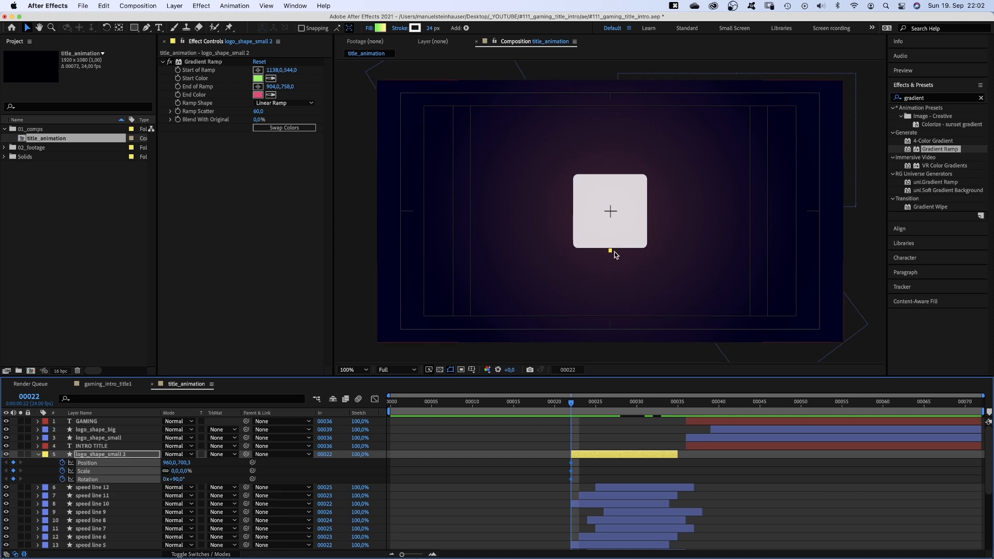
left_click_drag(615, 255, 611, 248)
left_click_drag(611, 211, 610, 210)
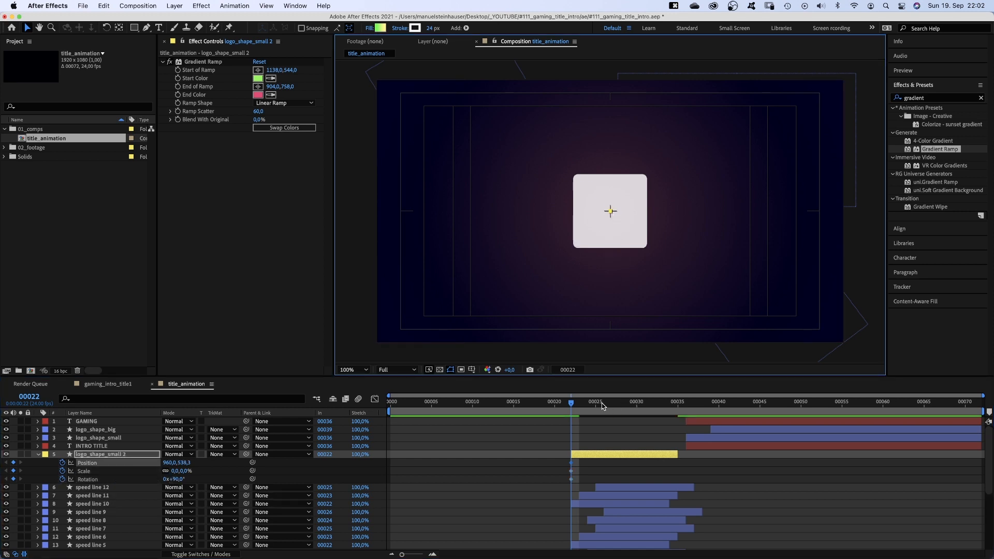
Step: At frame 34, set logo_shape_small 2's Scale to 800% and Rotation to 270°, and move the shape out past the composition's lower-left corner
left_click_drag(602, 406, 670, 409)
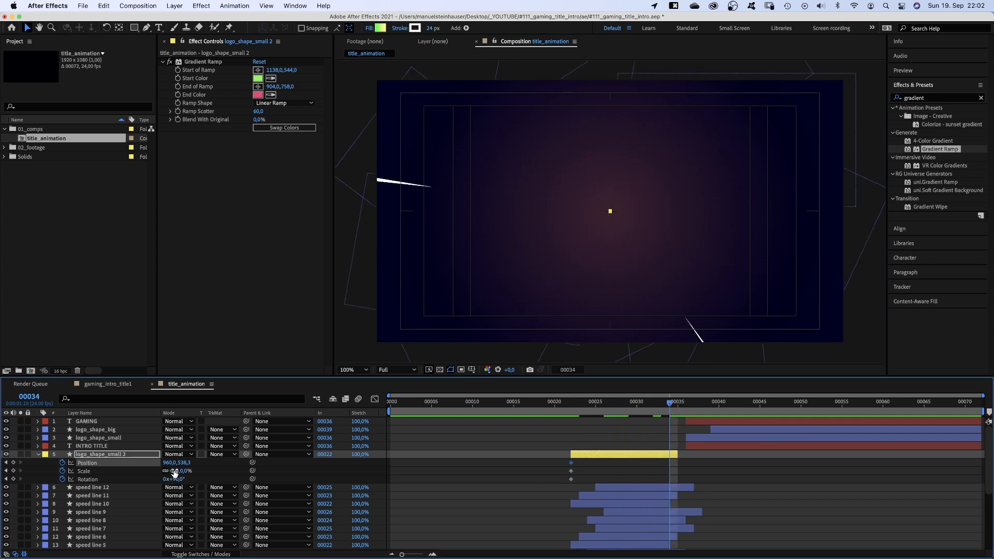
type("800")
key("Return")
left_click_drag(174, 479, 178, 479)
type("270")
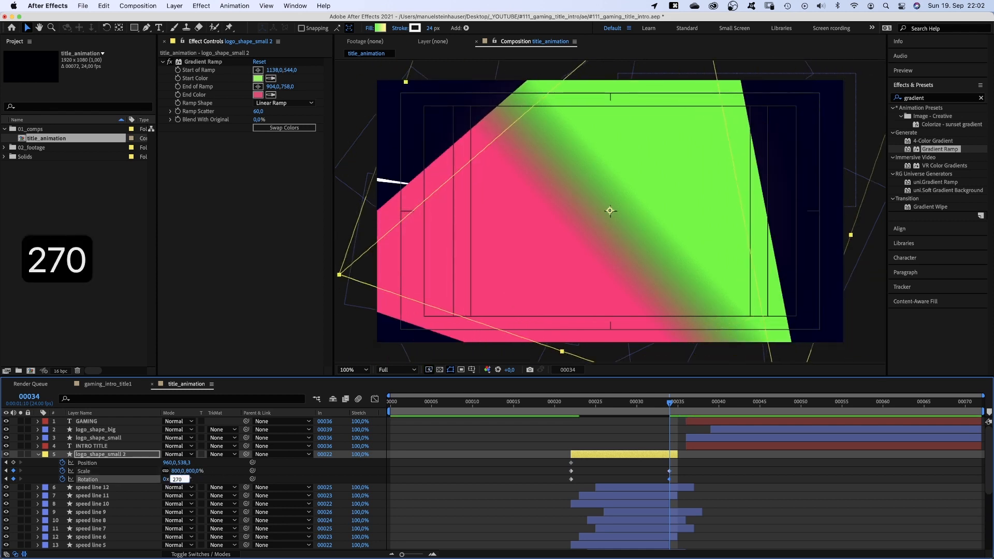
left_click_drag(599, 215, 401, 400)
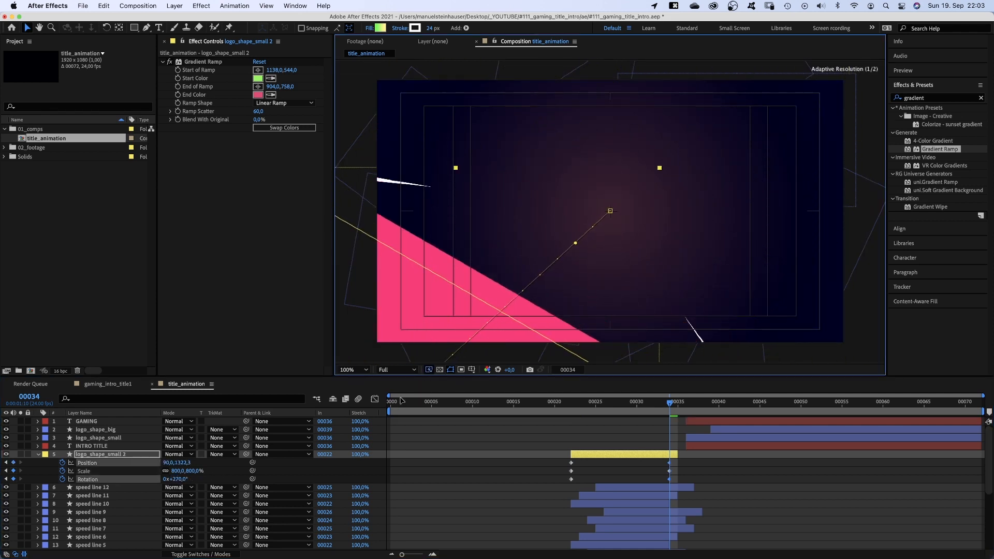
Step: Reshape the speed curves of logo_shape_small 2's Position, Scale and Rotation keyframes so the motion starts slowly and accelerates, and preview it
left_click_drag(681, 462, 551, 469)
left_click(374, 399)
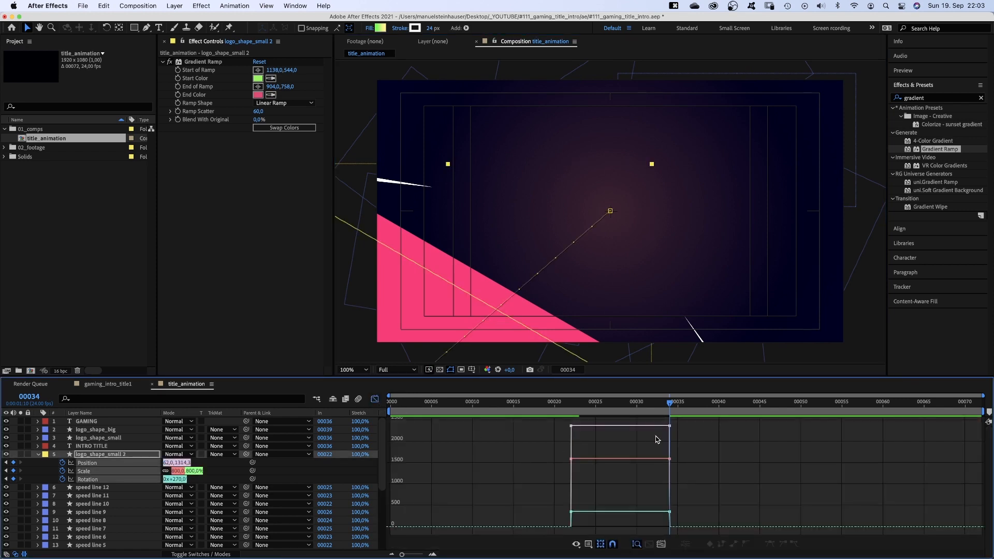
left_click_drag(668, 426, 619, 514)
key("0")
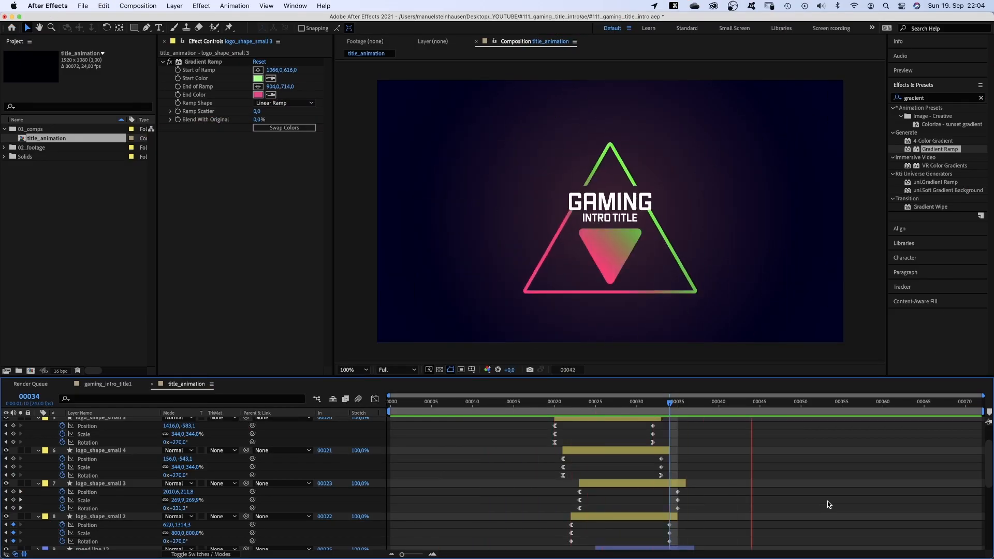
Step: Stop the preview at frame 27 and expand logo_shape_small 3's contents to examine how its shape is built
key("0")
left_click(611, 402)
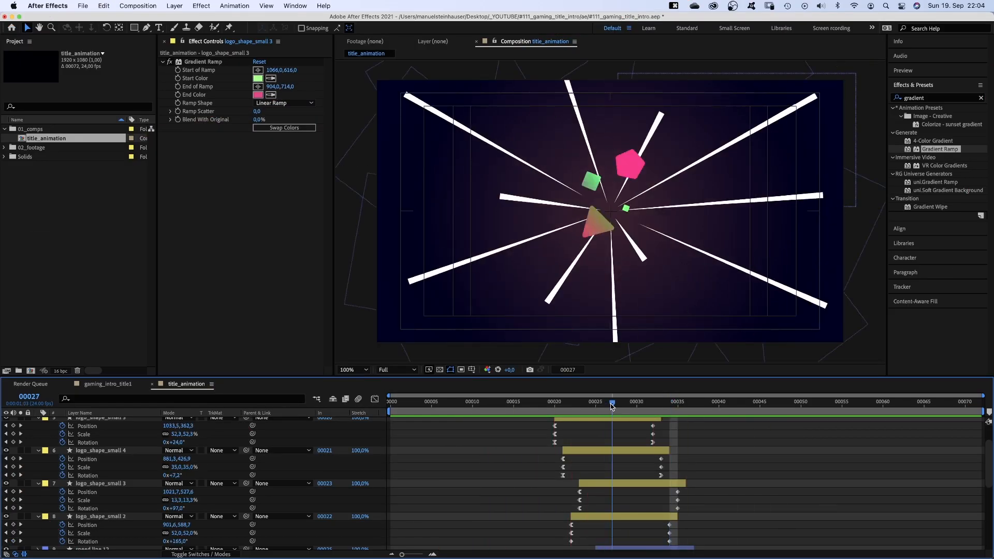
left_click(624, 487)
left_click(38, 483)
left_click(38, 481)
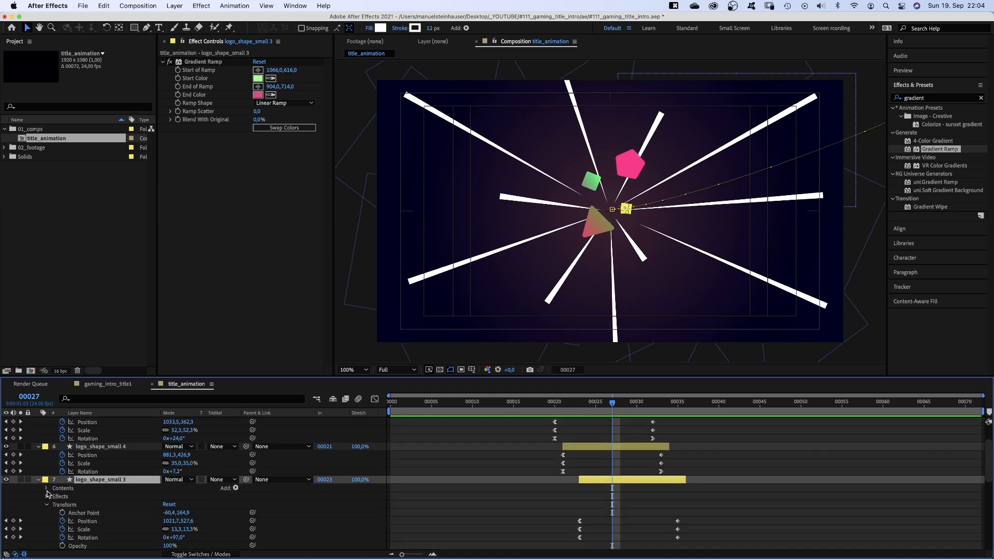
left_click(48, 488)
left_click(56, 496)
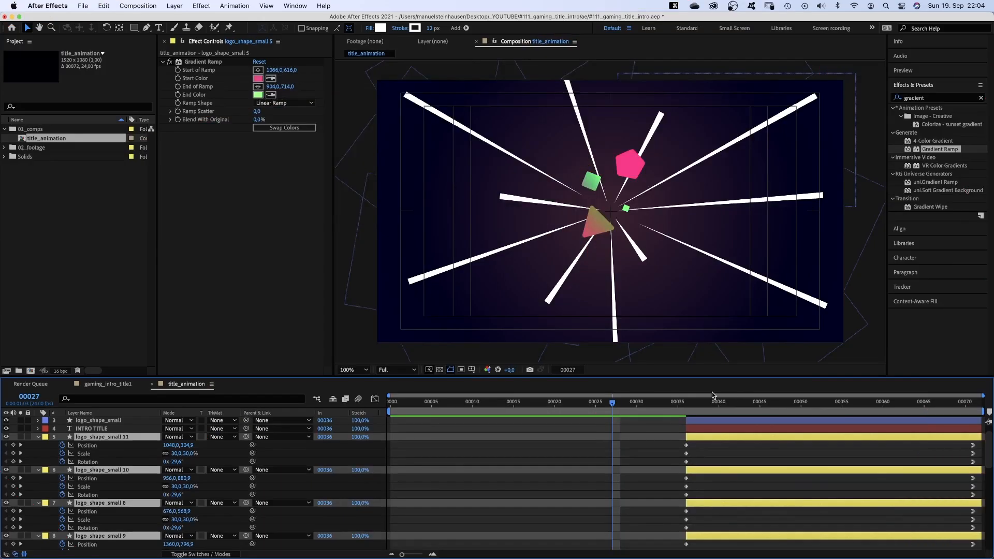
Step: Collapse the properties of logo_shape_small 6 to 11 and preview the flying shapes around the title
left_click(39, 437)
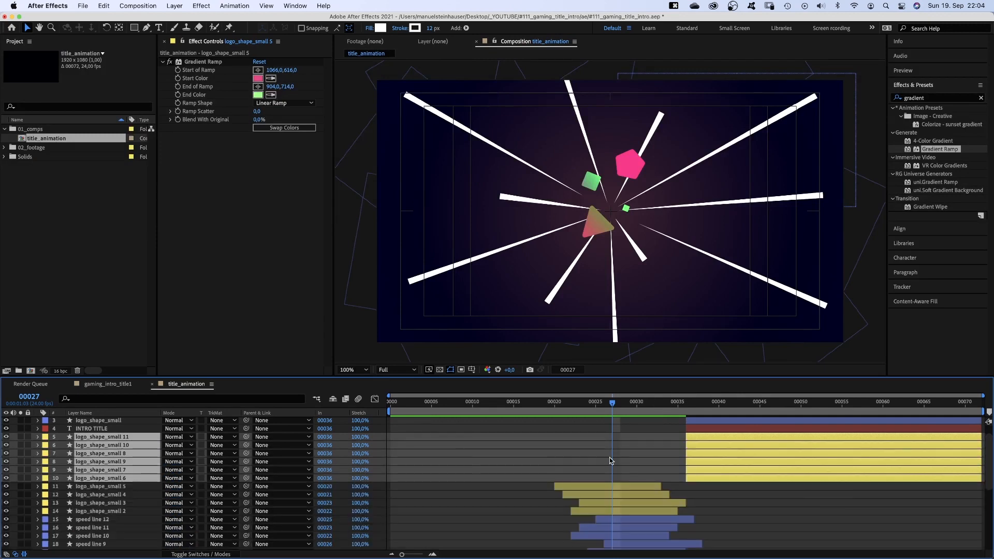
key("KP_0")
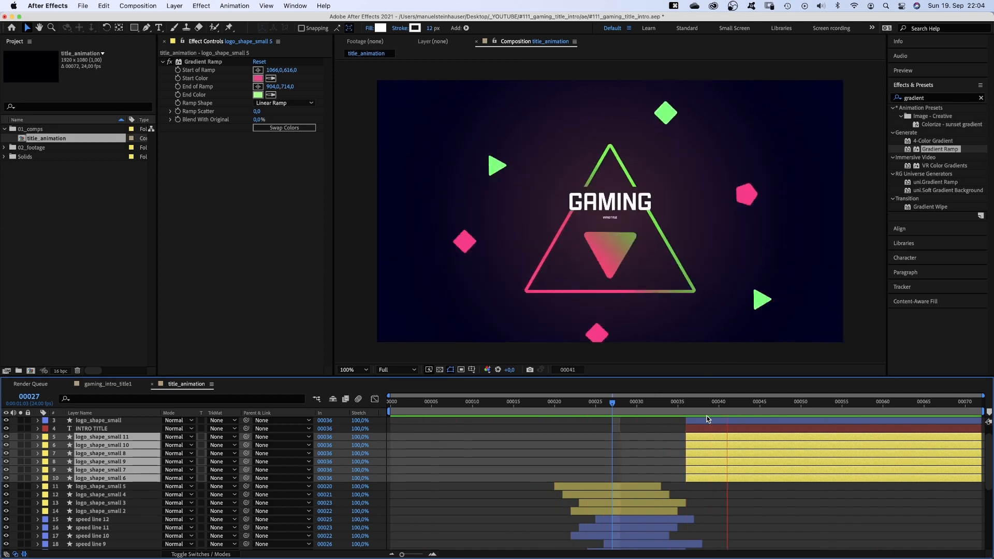
key("KP_0")
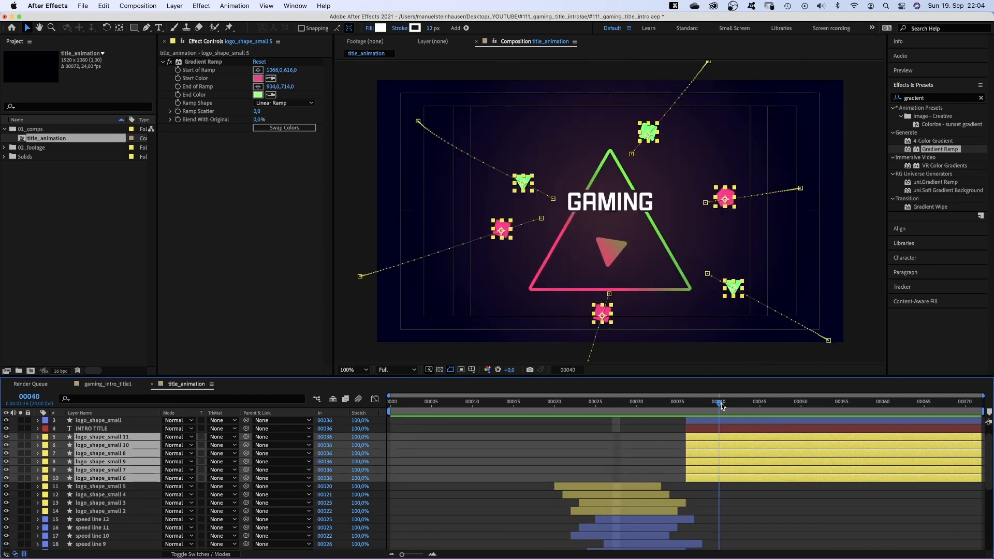
Step: Scrub to frame 65 and examine the speed curves of logo_shape_small 11's Position, Scale and Rotation keyframes
left_click_drag(784, 389, 918, 426)
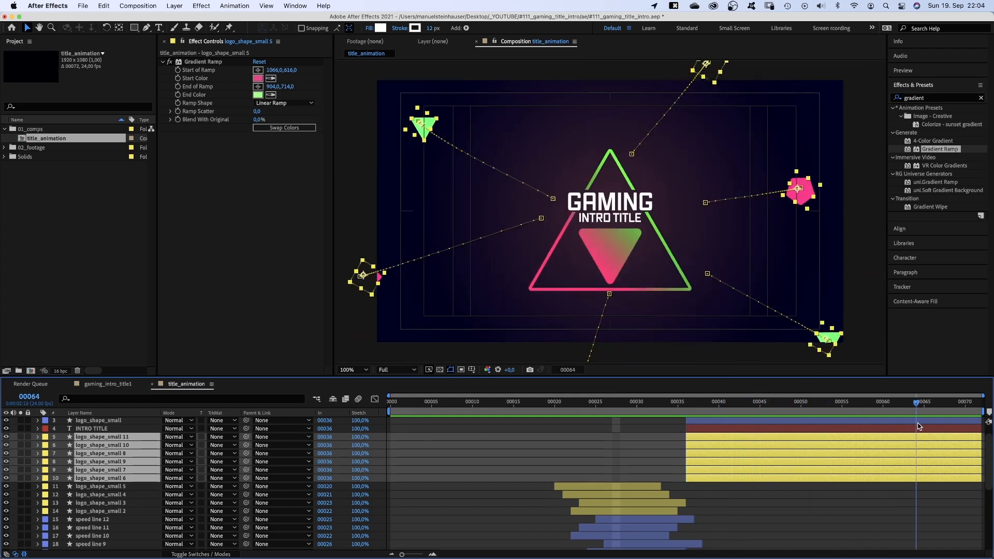
left_click(719, 501)
left_click(724, 440)
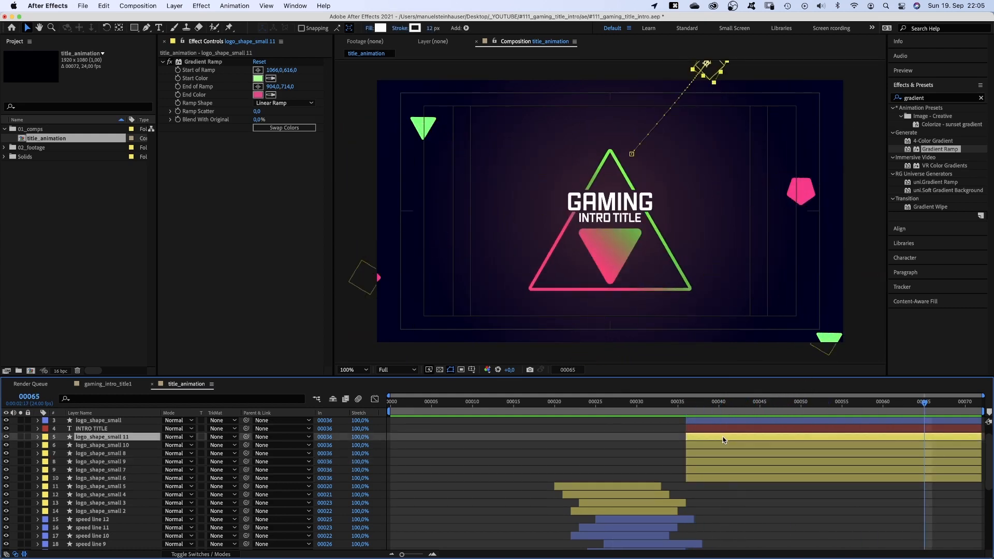
key("u")
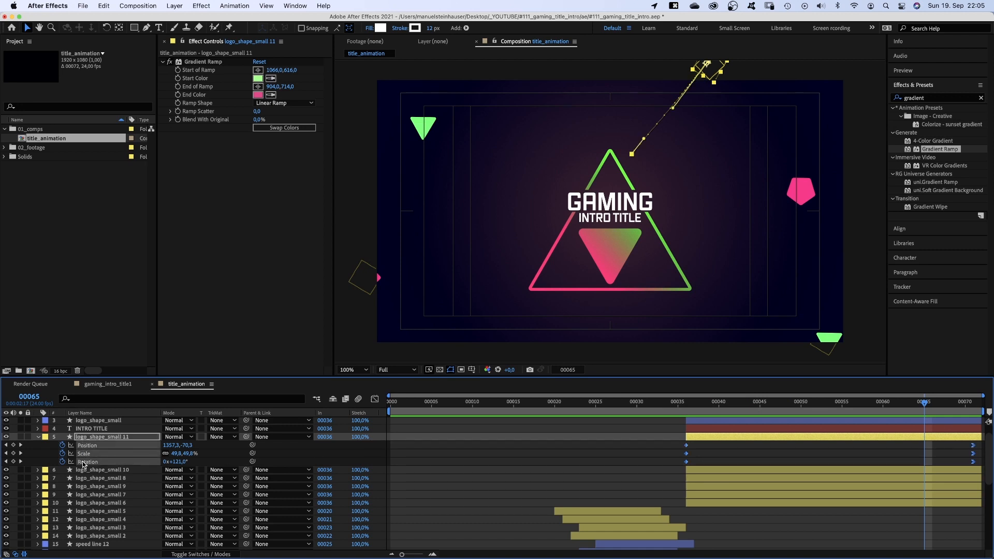
left_click(374, 399)
key("KP_0")
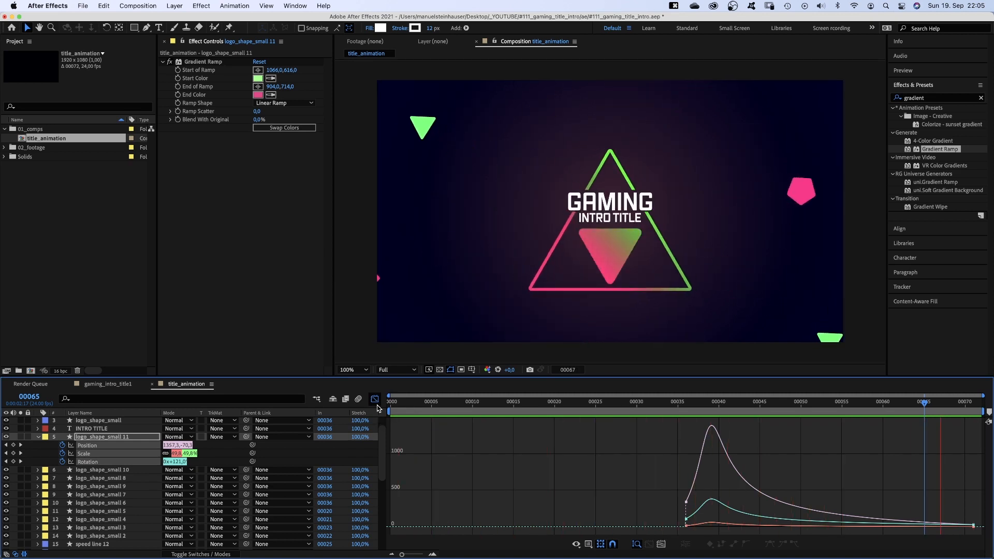
left_click(376, 405)
left_click(38, 436)
left_click(16, 438)
Step: Add an adjustment layer, place it at the top of the layer stack and rename it noise
key("super+alt+y")
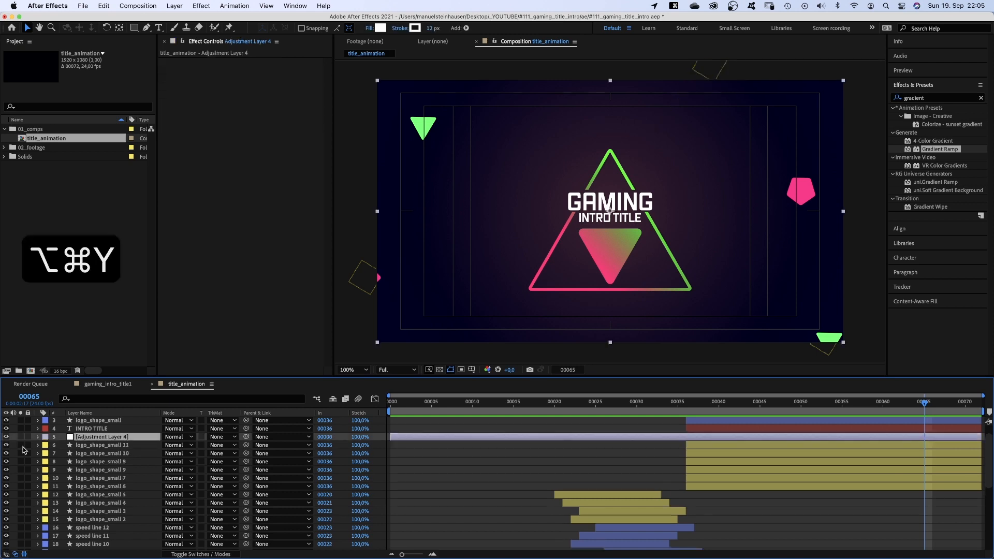
left_click_drag(118, 420, 117, 427)
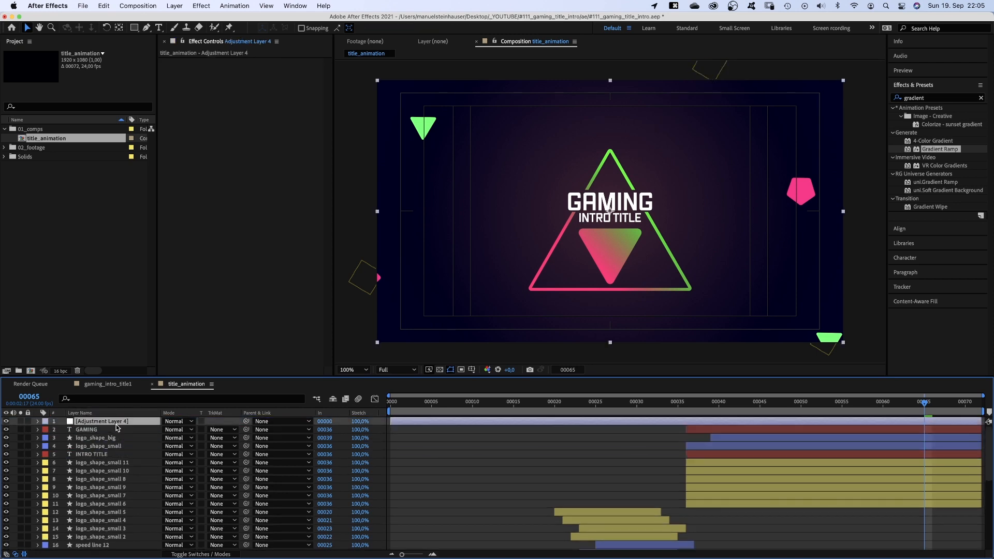
key("Return")
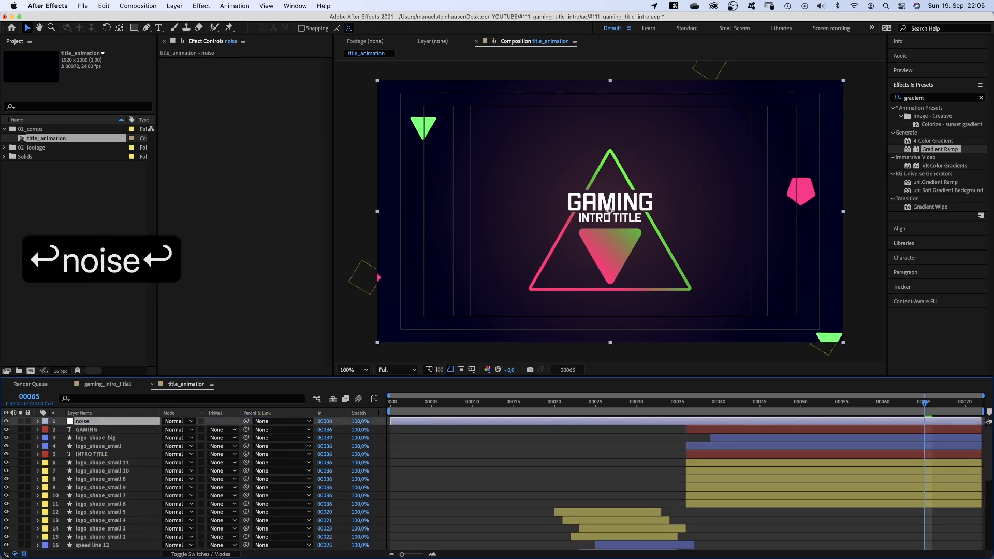
Step: Search the effects for "noise" and apply the Noise effect to the noise adjustment layer
left_click(911, 98)
type("noise")
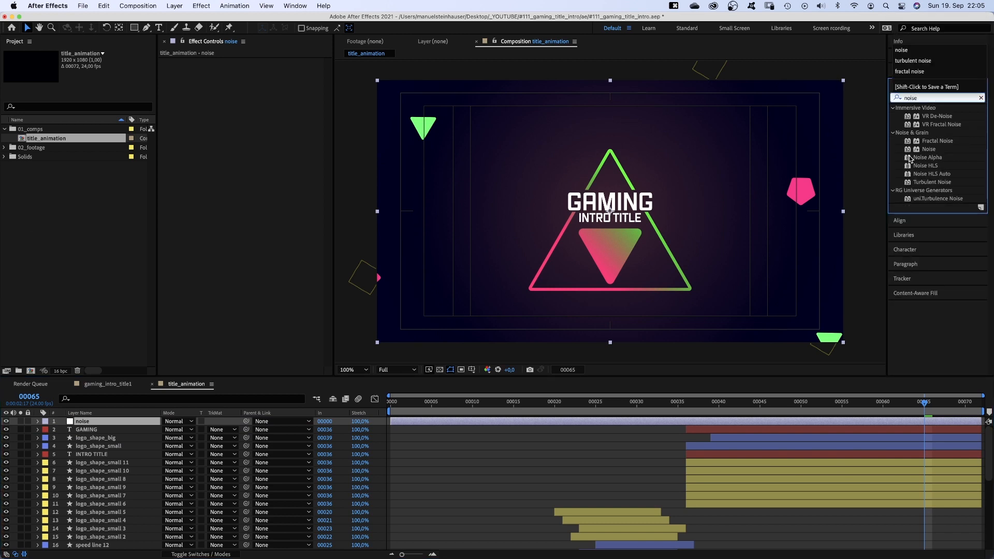
left_click_drag(928, 149, 767, 191)
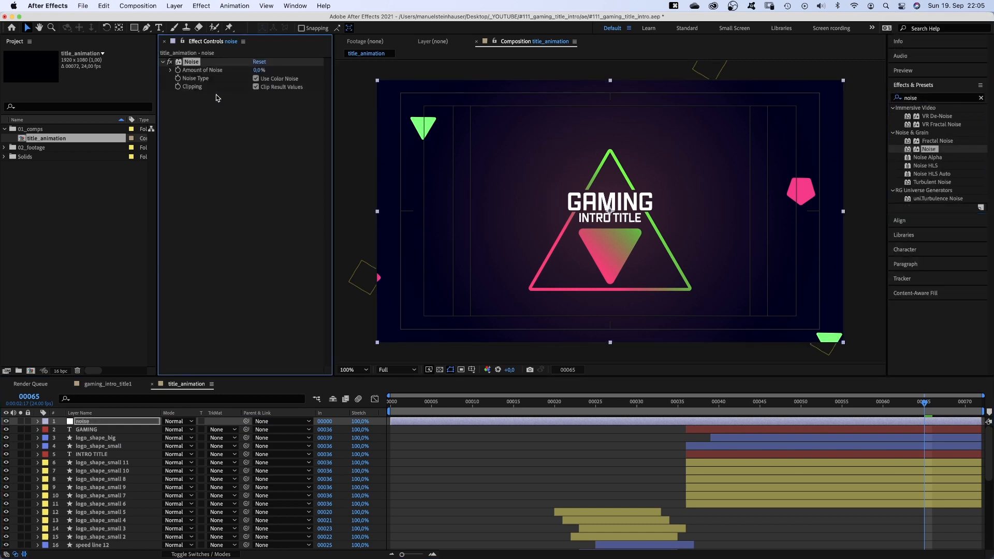